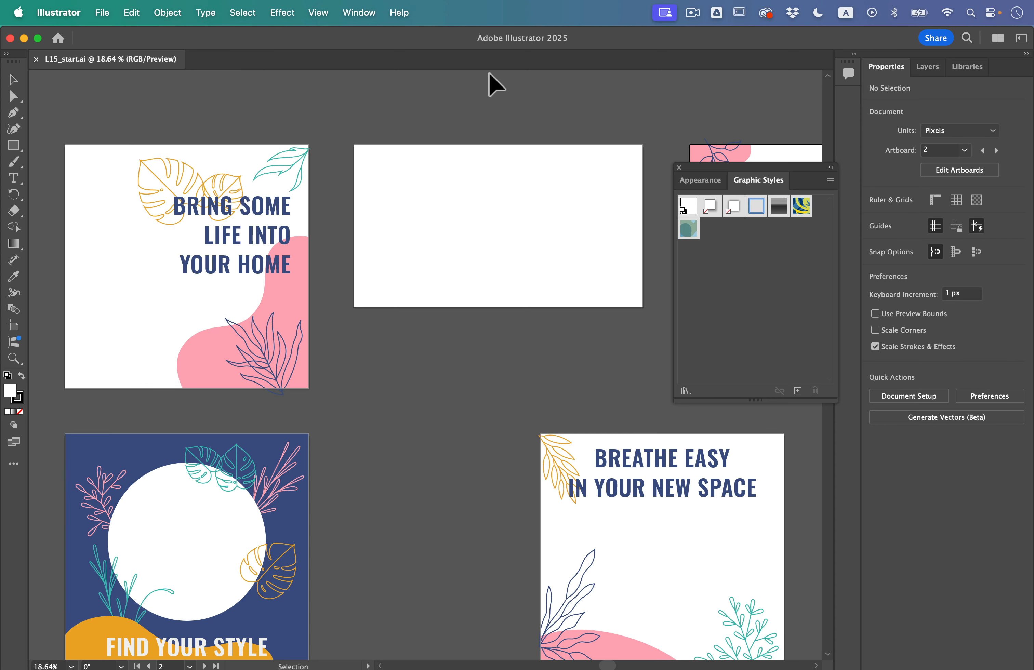
Step: Save the document as NursertySocialPosts.ai in Adobe Illustrator (ai) format in the Lesson15 folder
left_click(304, 257)
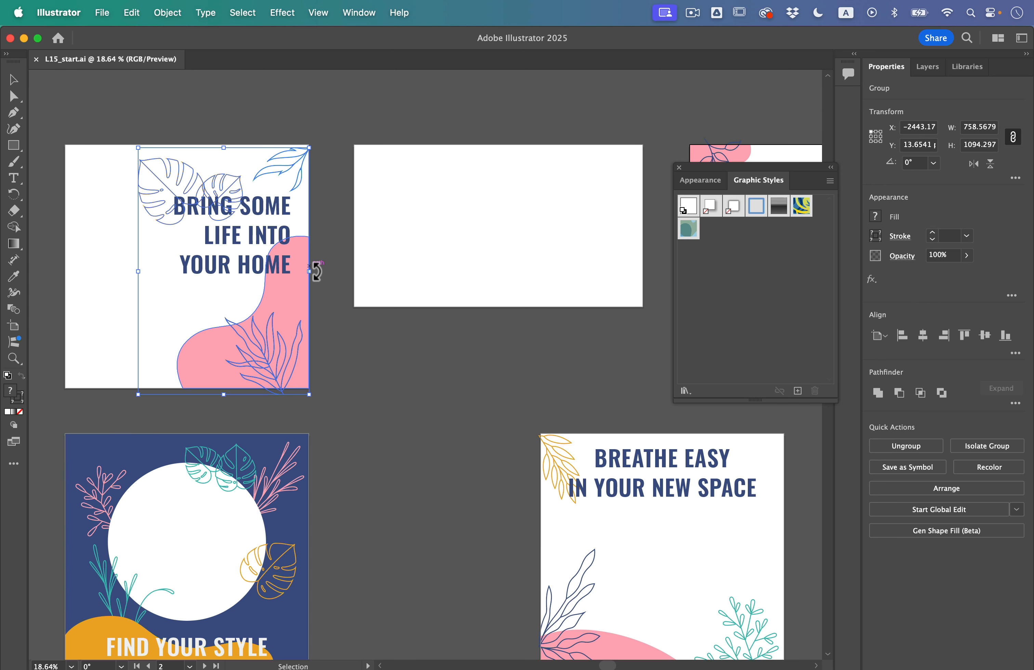
left_click(183, 126)
left_click(102, 13)
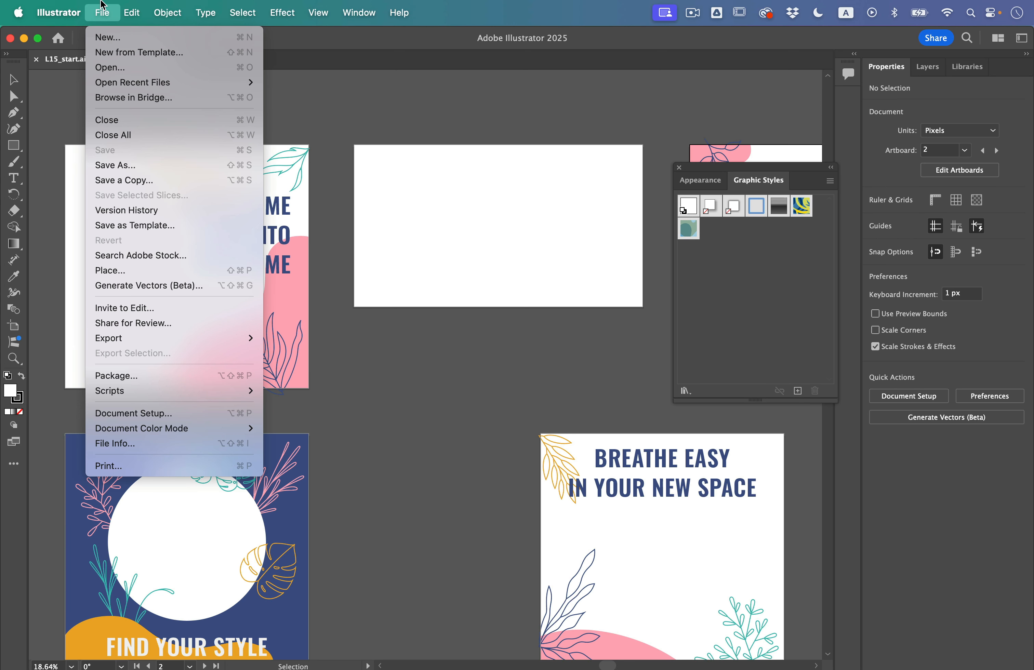
left_click(132, 172)
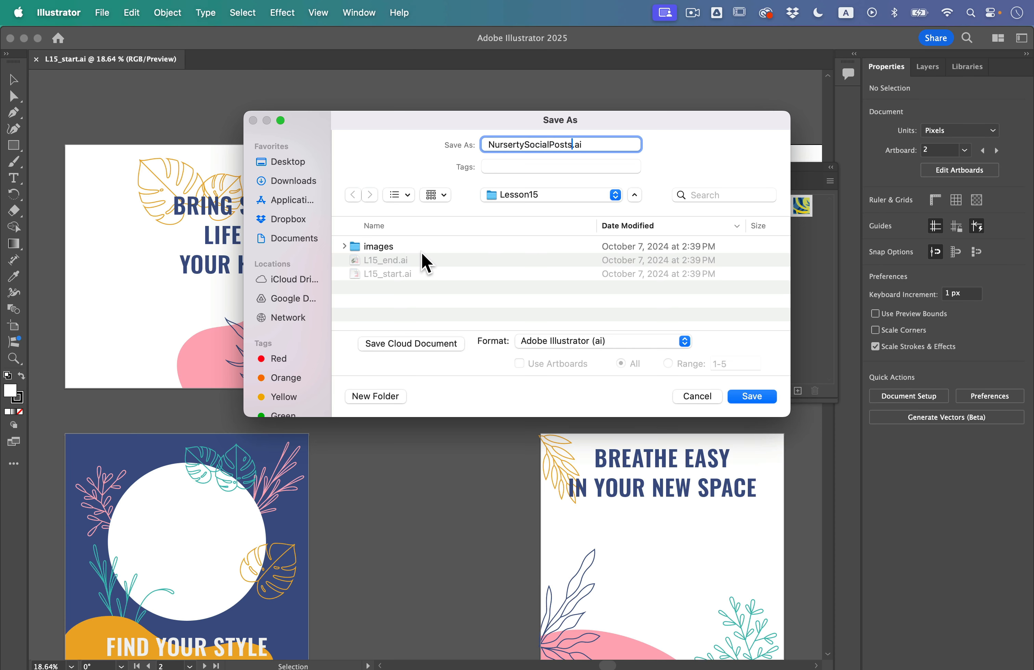
left_click(761, 404)
left_click(665, 545)
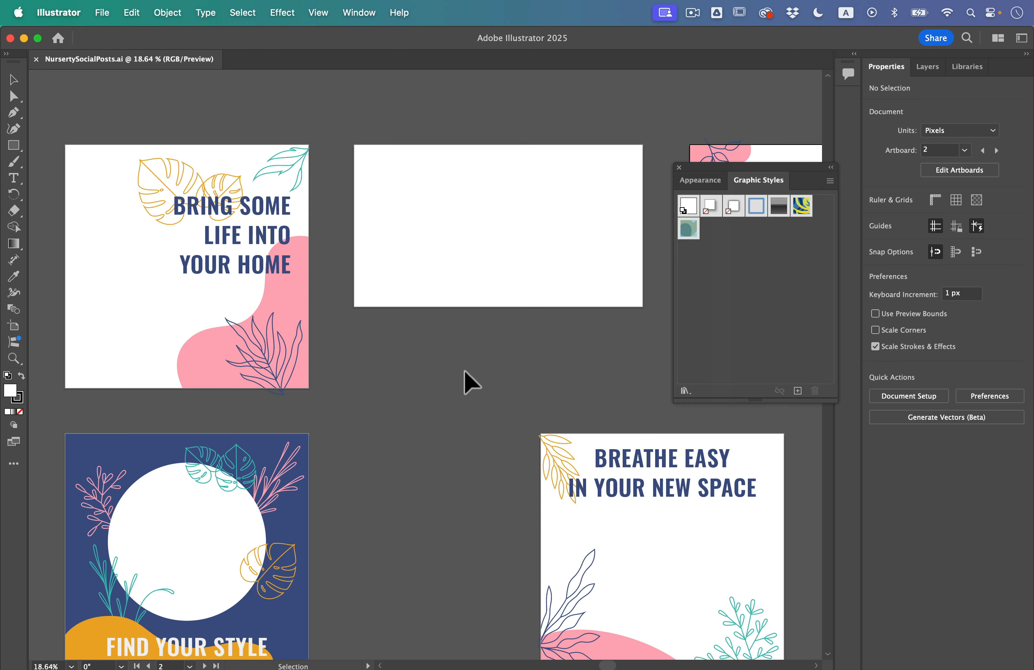
Step: Close the floating Graphic Styles panel and fit all artboards in the window
left_click(678, 167)
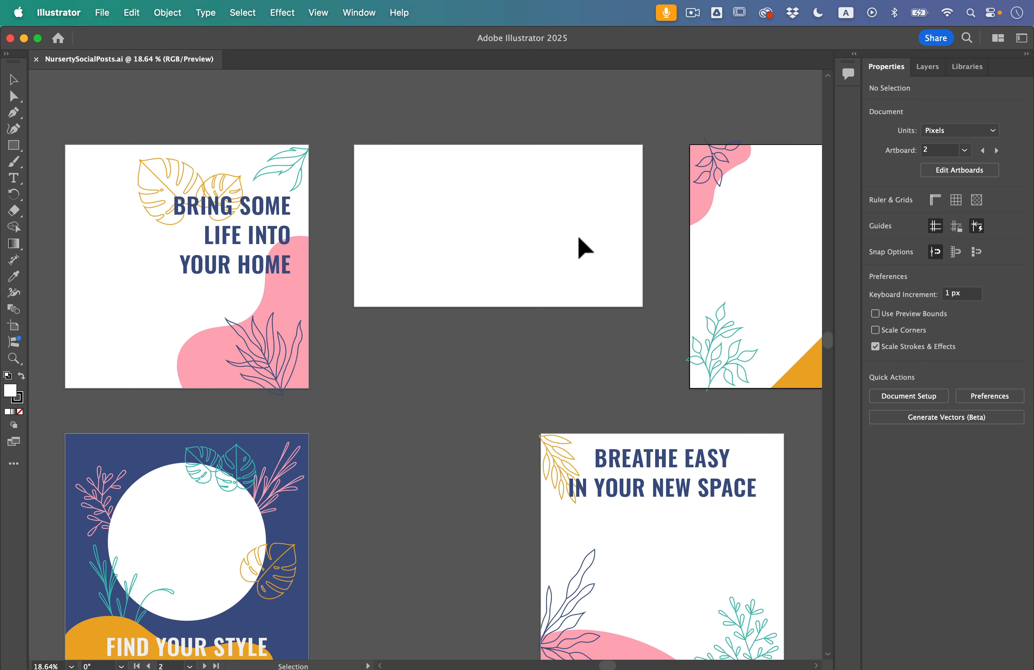
left_click(358, 12)
mouse_move(320, 3)
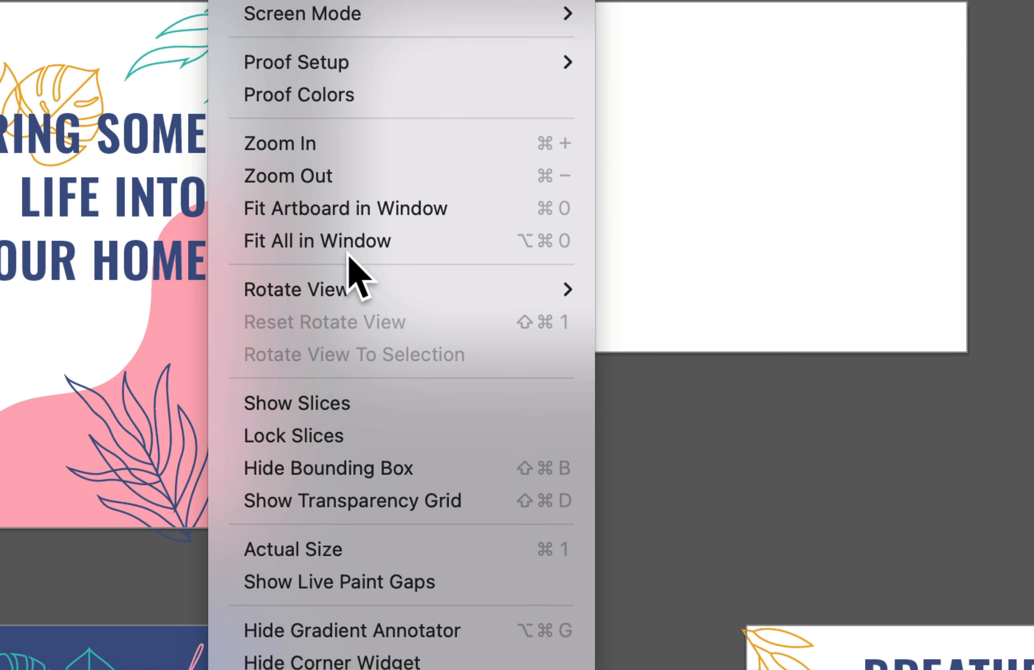
left_click(355, 256)
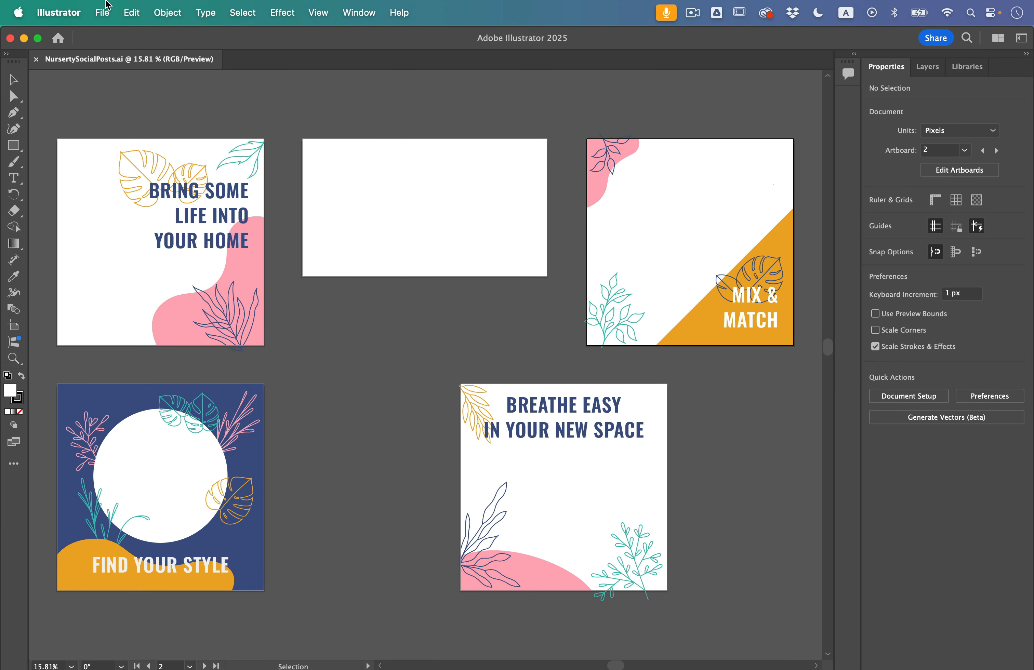
Step: Place 01-Bring-some-life.jpg from the images folder, unlinked and at full size, at the top-left corner of the "Bring some life" artboard
left_click(107, 5)
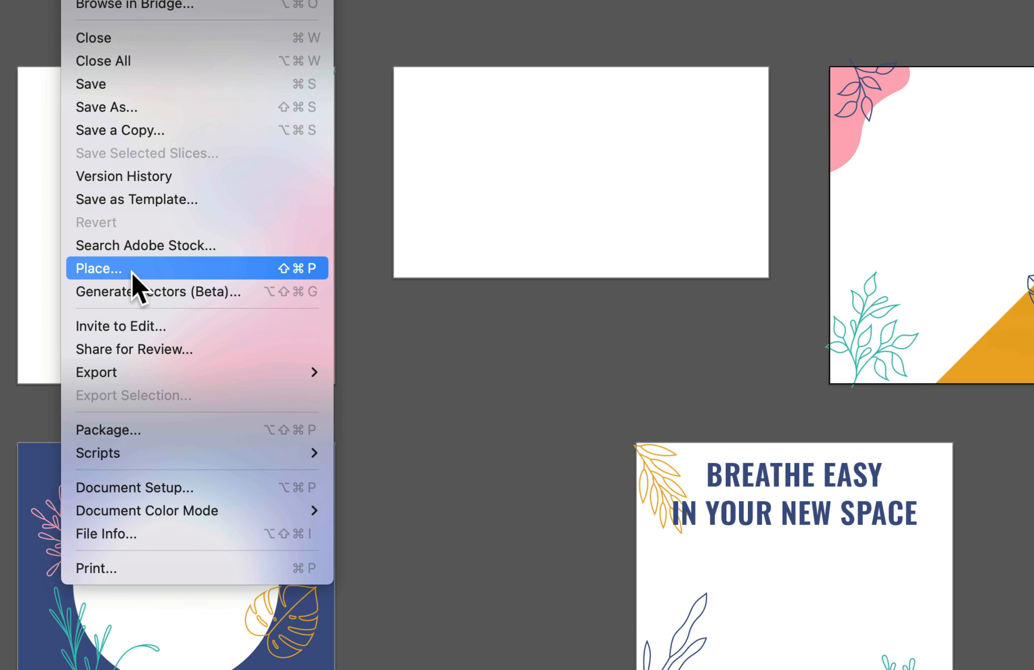
left_click(132, 273)
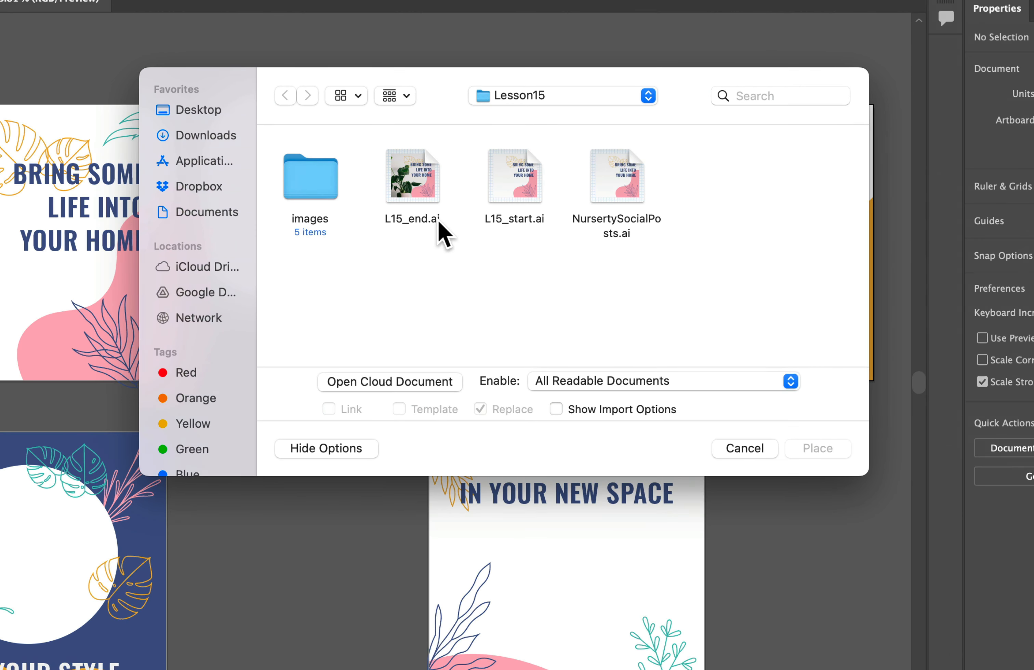
double_click(377, 198)
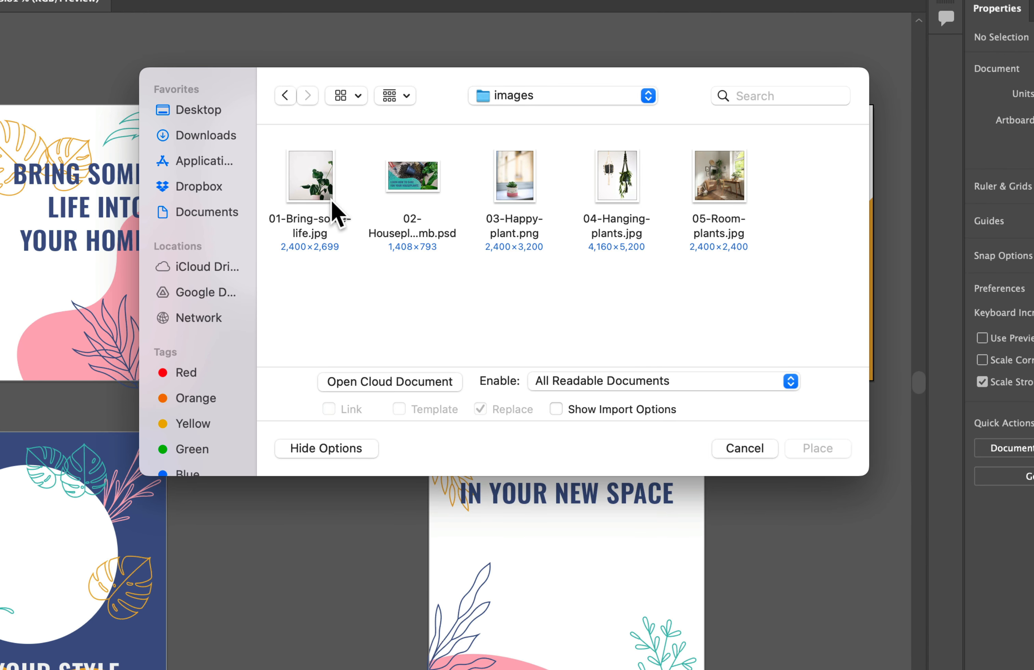
left_click(326, 208)
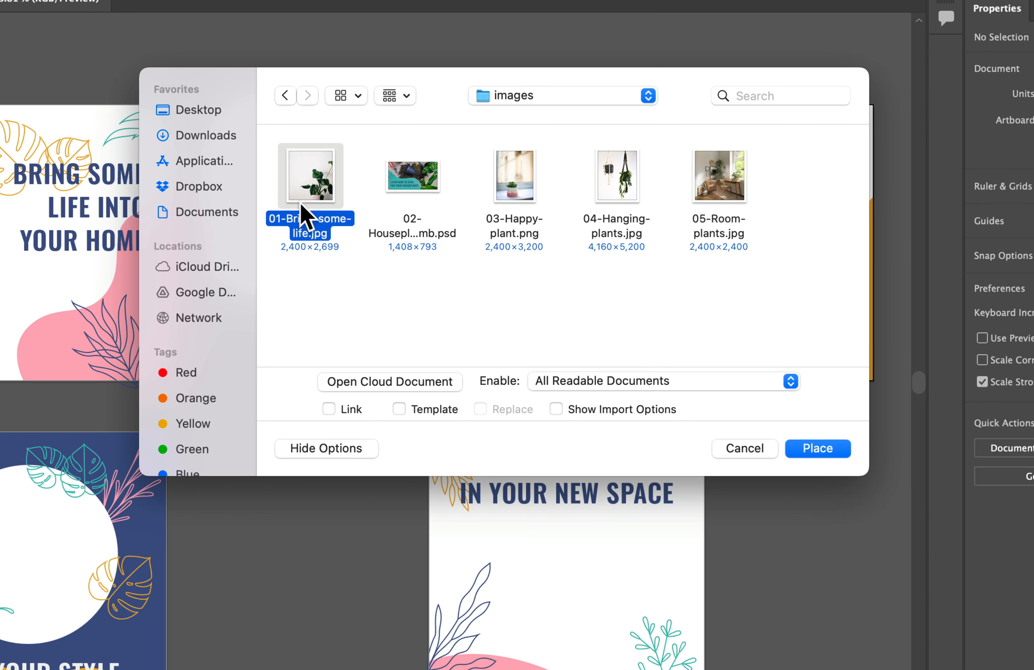
left_click(818, 448)
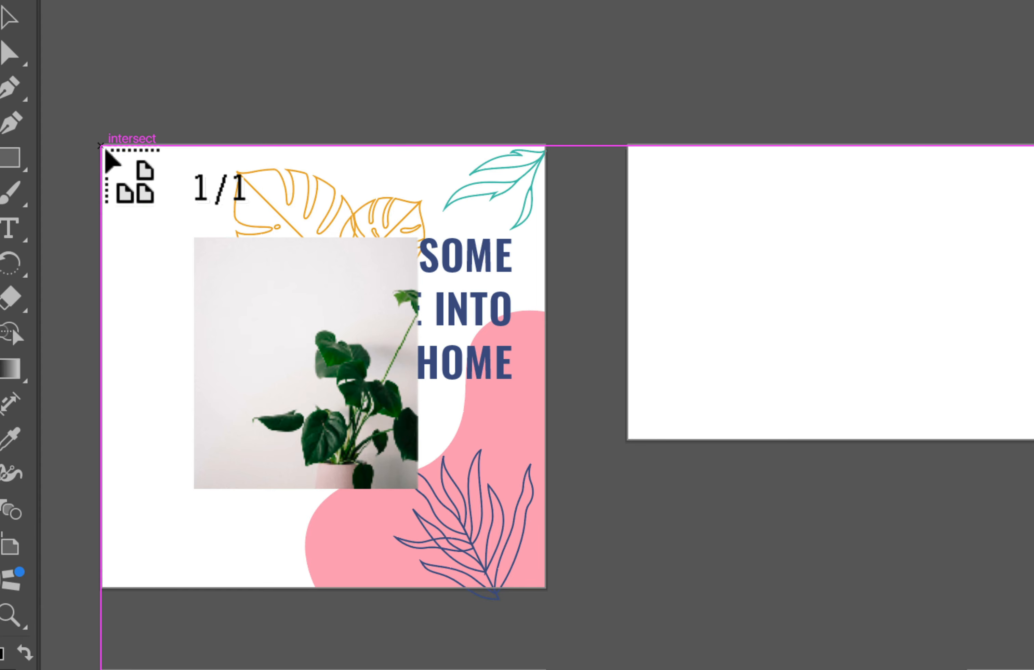
left_click(102, 147)
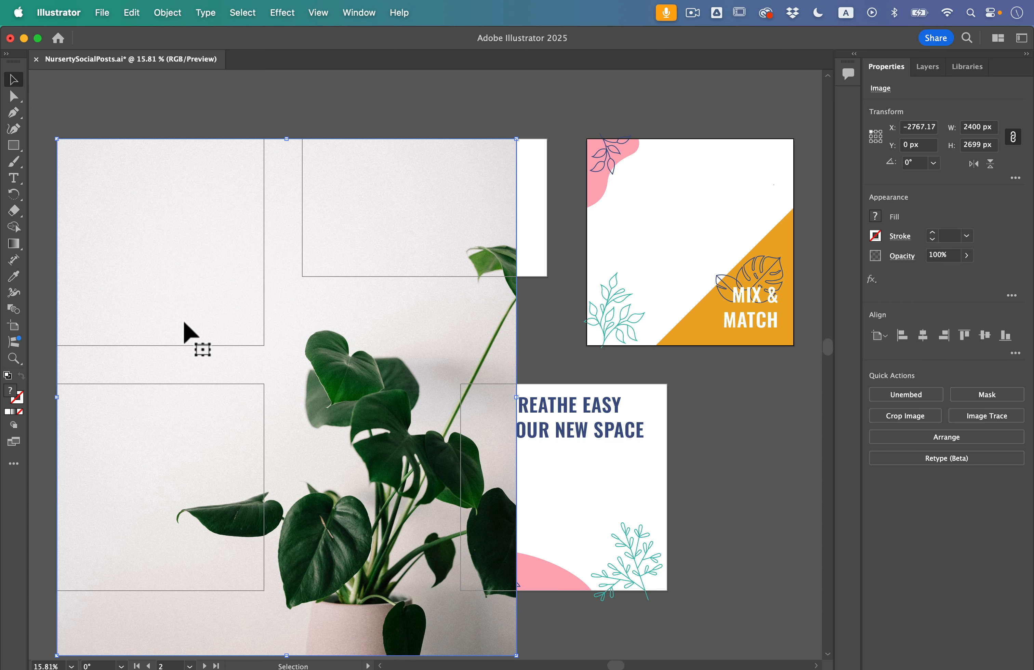
Step: Scale the placed plant image down to about 1083 by 1232 px, keeping its top-left corner on the artboard corner
scroll(184, 334, "down", 3)
scroll(184, 333, "left", 1)
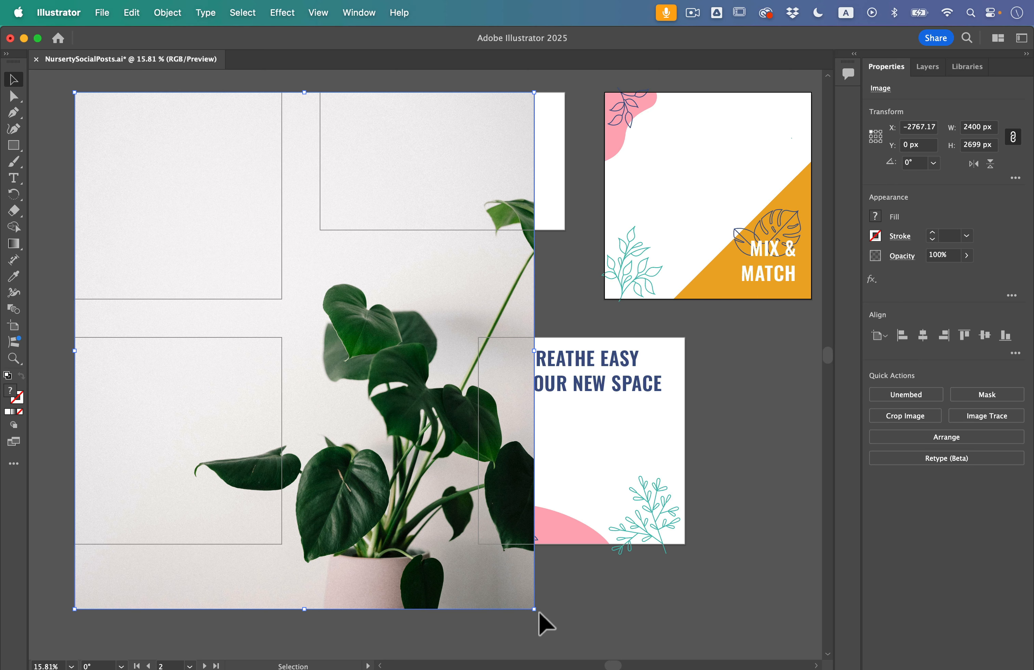
left_click_drag(535, 609, 283, 329)
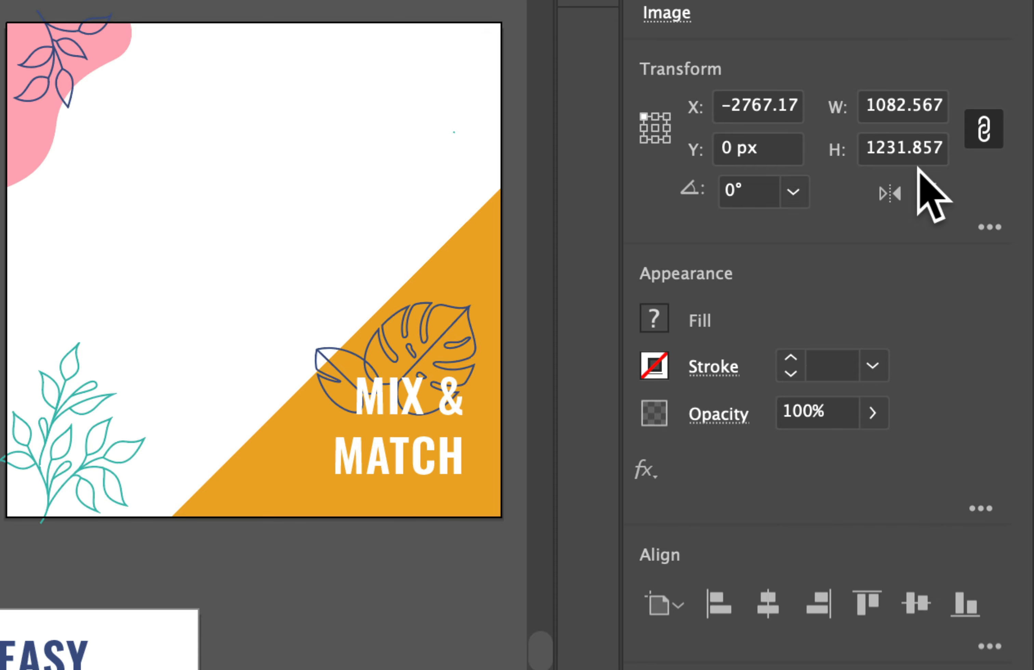
Step: Try flipping the plant image horizontally about its top-left reference point, and undo the flip
left_click(888, 195)
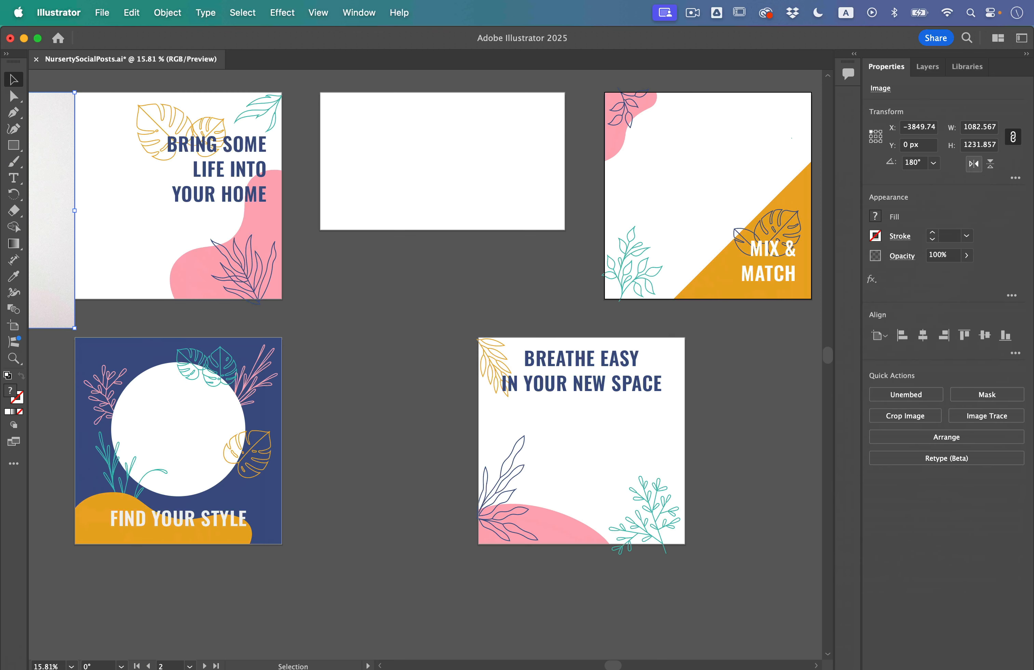
scroll(310, 163, "left", 5)
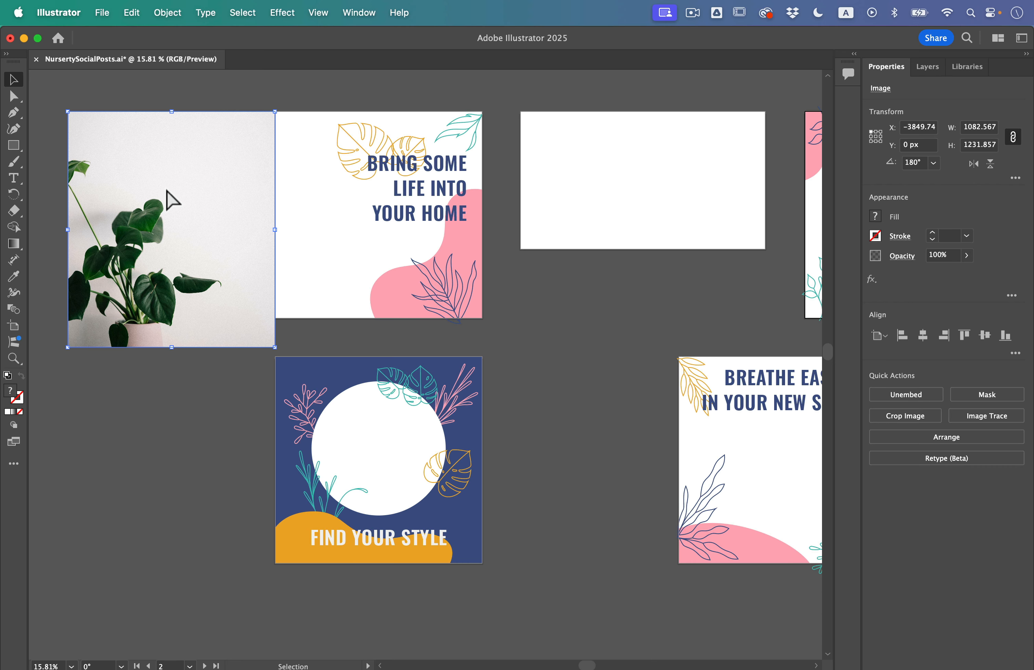
left_click(132, 12)
left_click(135, 32)
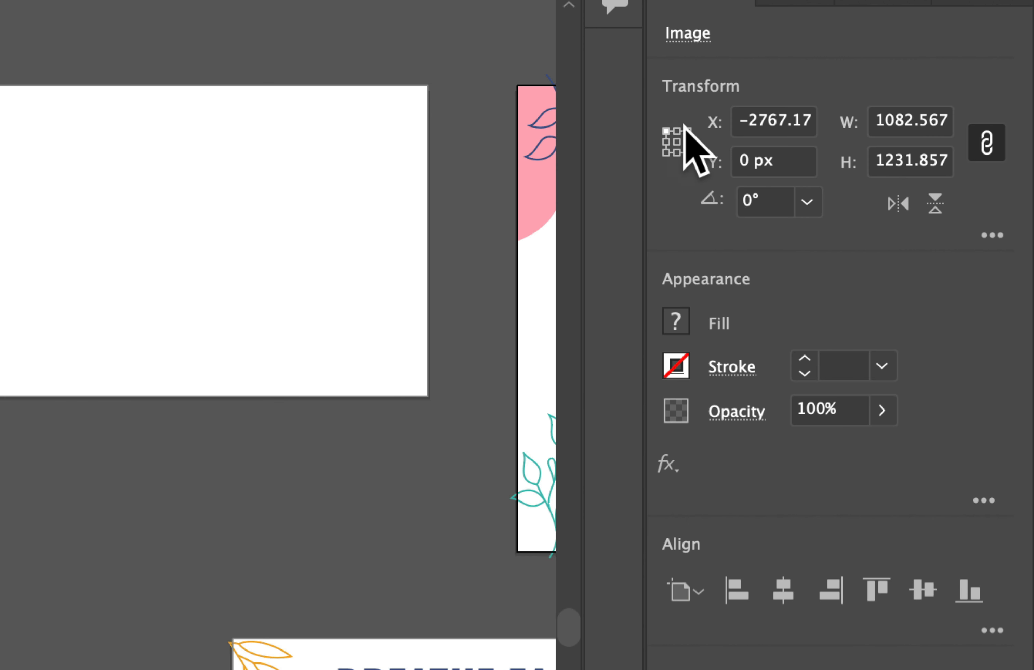
Step: Set the plant image's reference point to its center and flip it horizontally
left_click(677, 142)
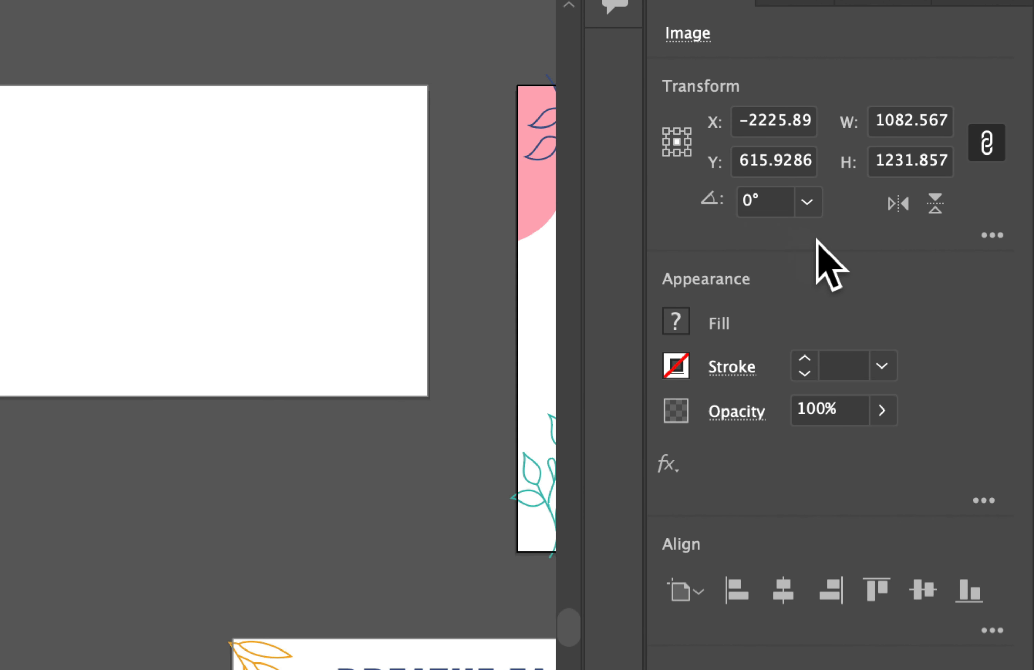
left_click(898, 203)
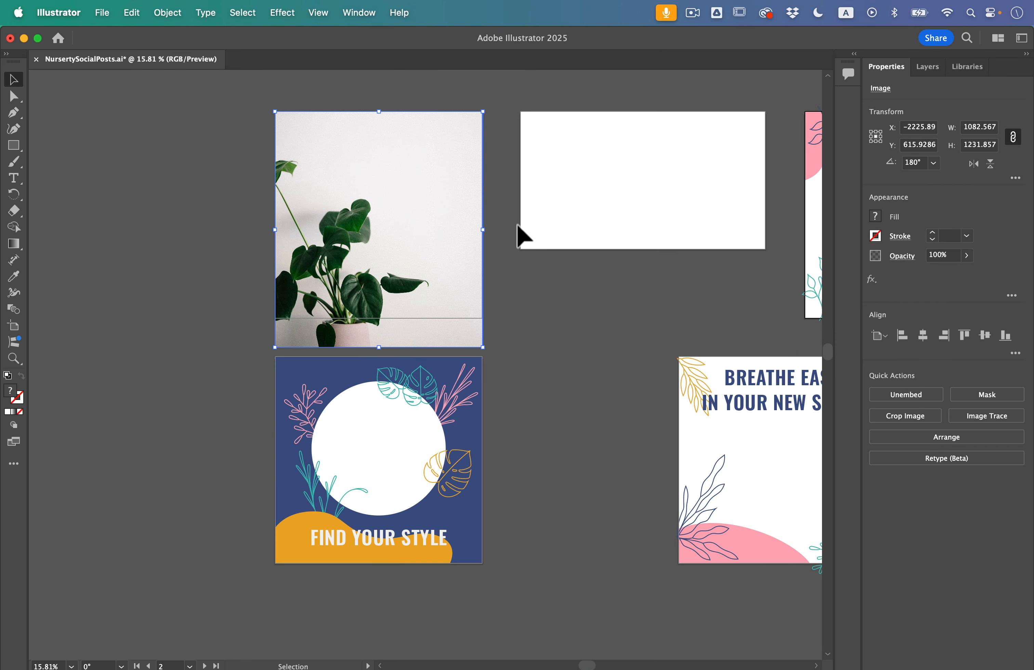
Step: Move the plant image up slightly and enlarge it to about 1141 by 1298 px so it extends past every artboard edge
left_click_drag(328, 213, 329, 199)
left_click_drag(282, 107, 274, 100)
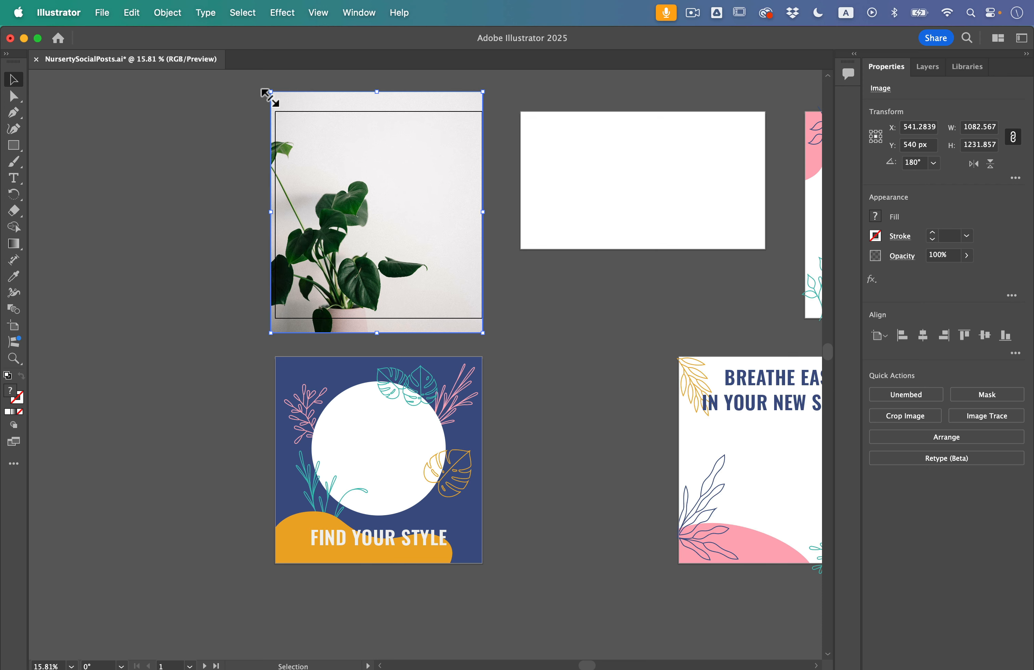
left_click_drag(482, 332, 489, 339)
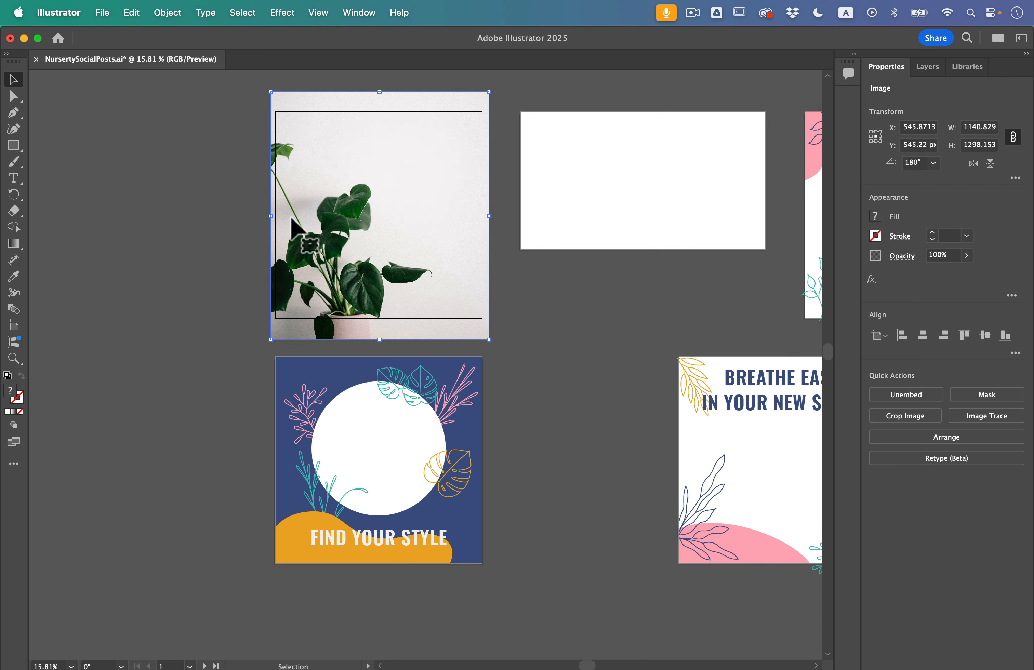
Step: Crop the plant image to the first artboard's bounds, 1080 by 1080 px
scroll(292, 215, "up", 3)
scroll(289, 215, "up", 2)
scroll(289, 215, "right", 2)
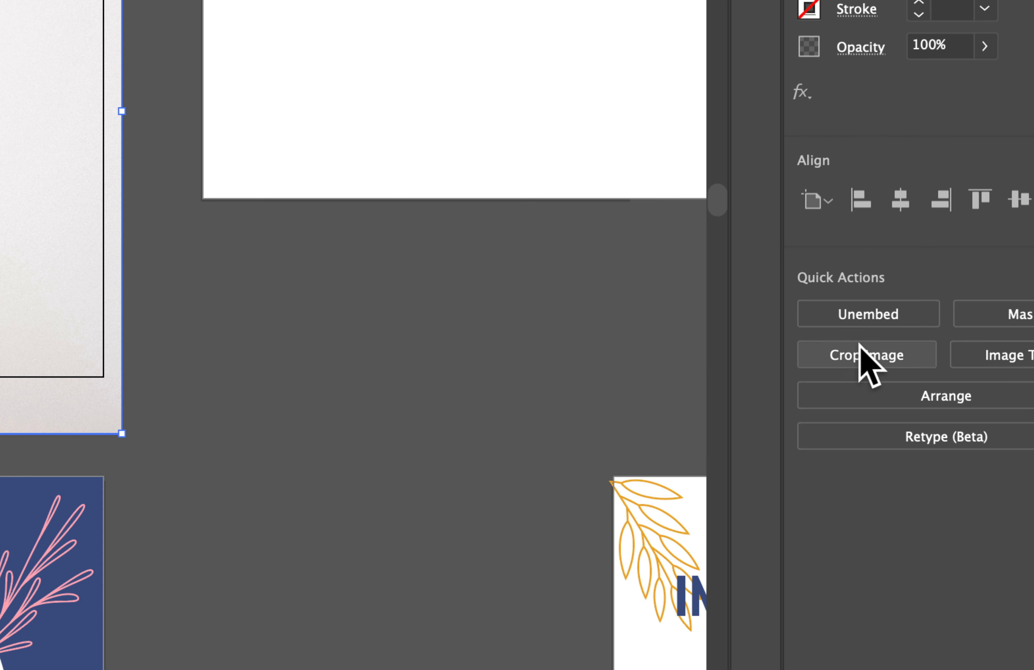
left_click(860, 354)
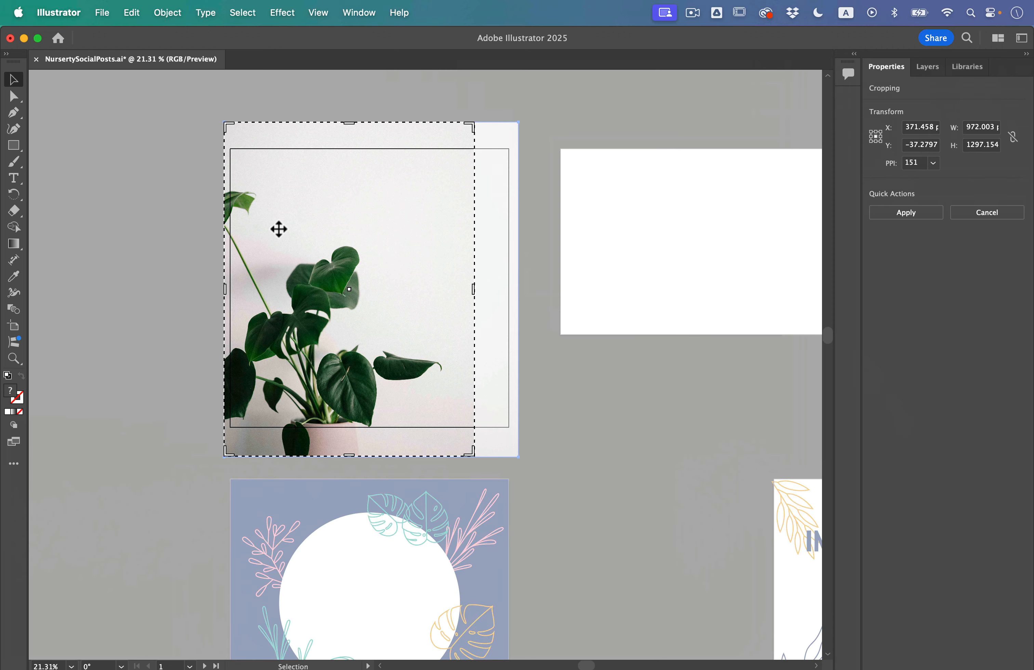
scroll(278, 229, "up", 4)
scroll(279, 228, "right", 2)
scroll(278, 229, "up", 1)
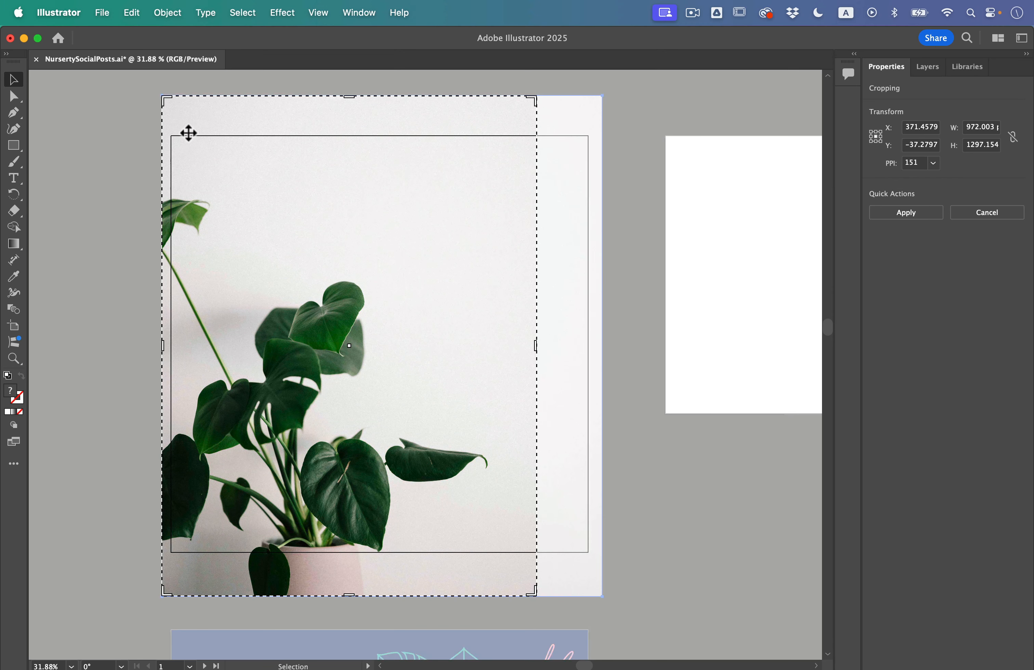
left_click_drag(173, 109, 176, 141)
left_click_drag(542, 603, 593, 559)
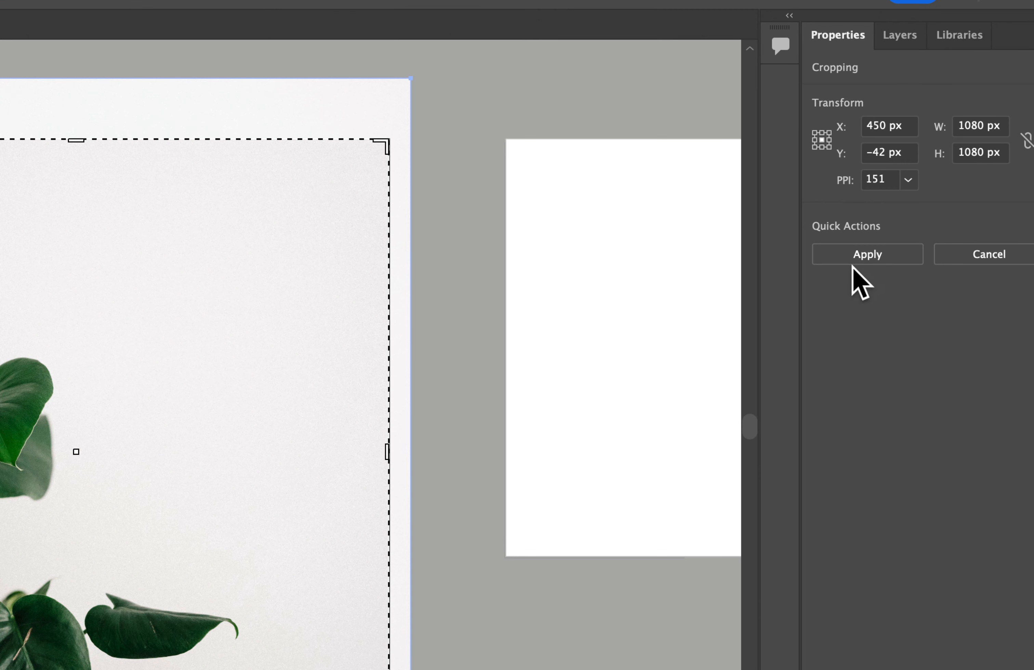
left_click(905, 214)
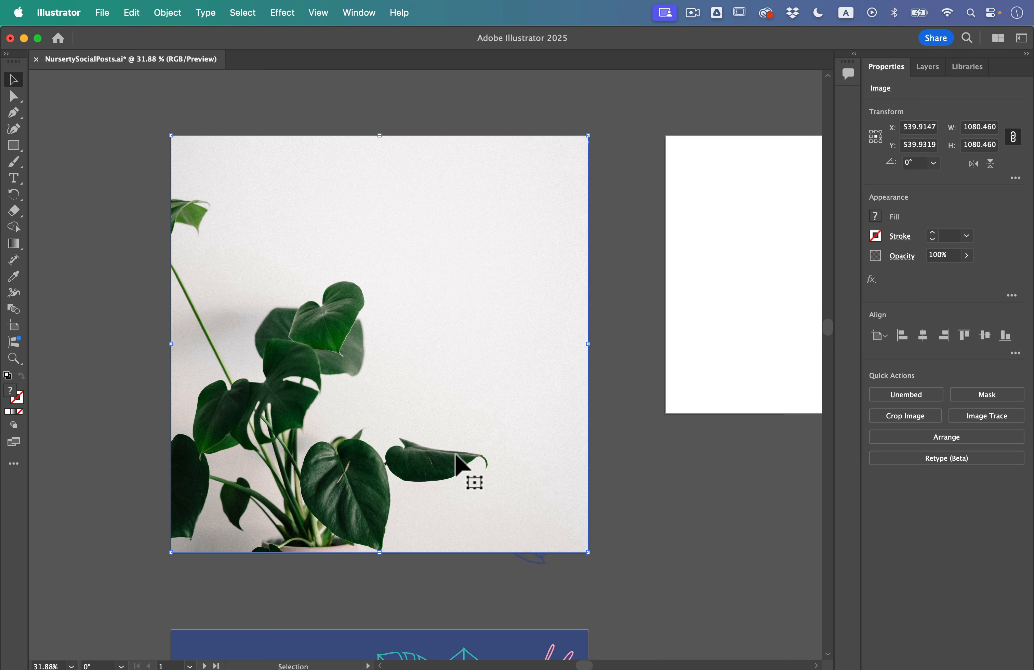
Step: Send the cropped plant image to the back, behind the text and leaf artwork
left_click(628, 462)
left_click(292, 257)
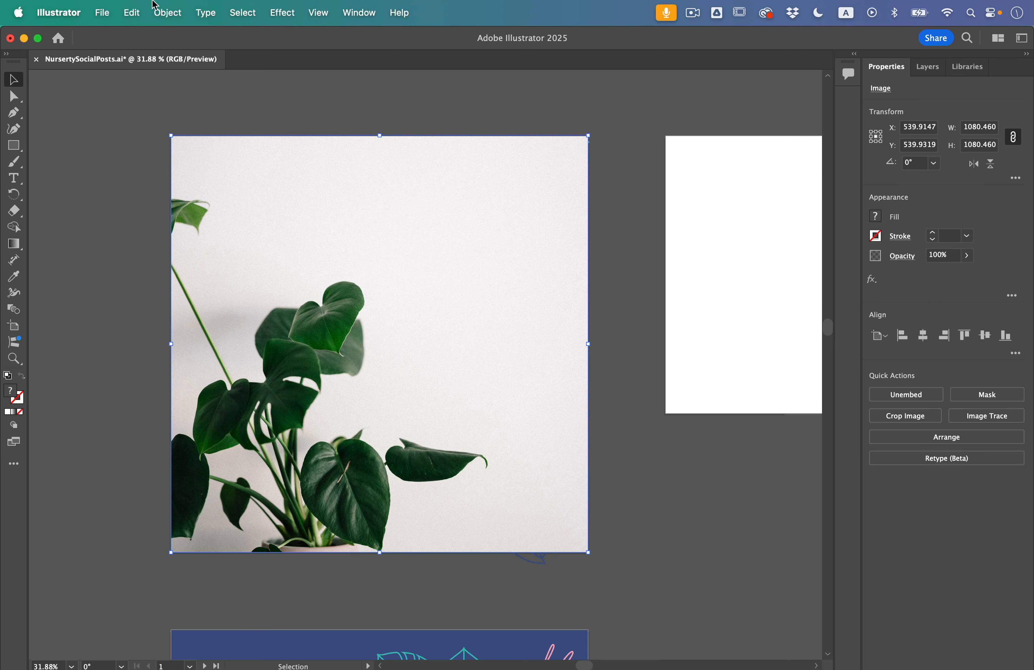
left_click(169, 6)
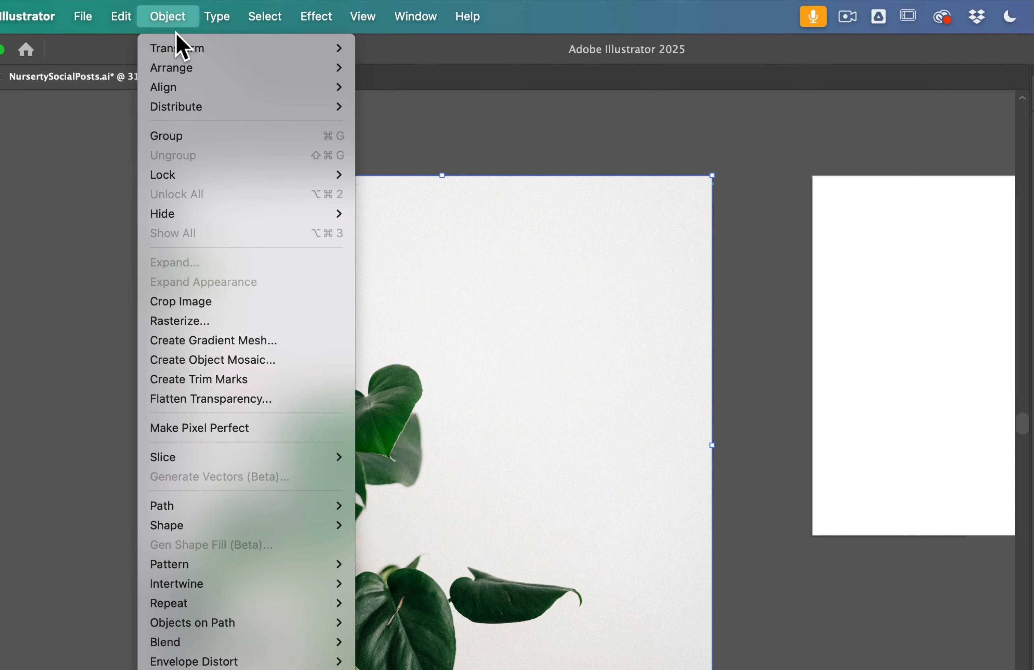
mouse_move(177, 39)
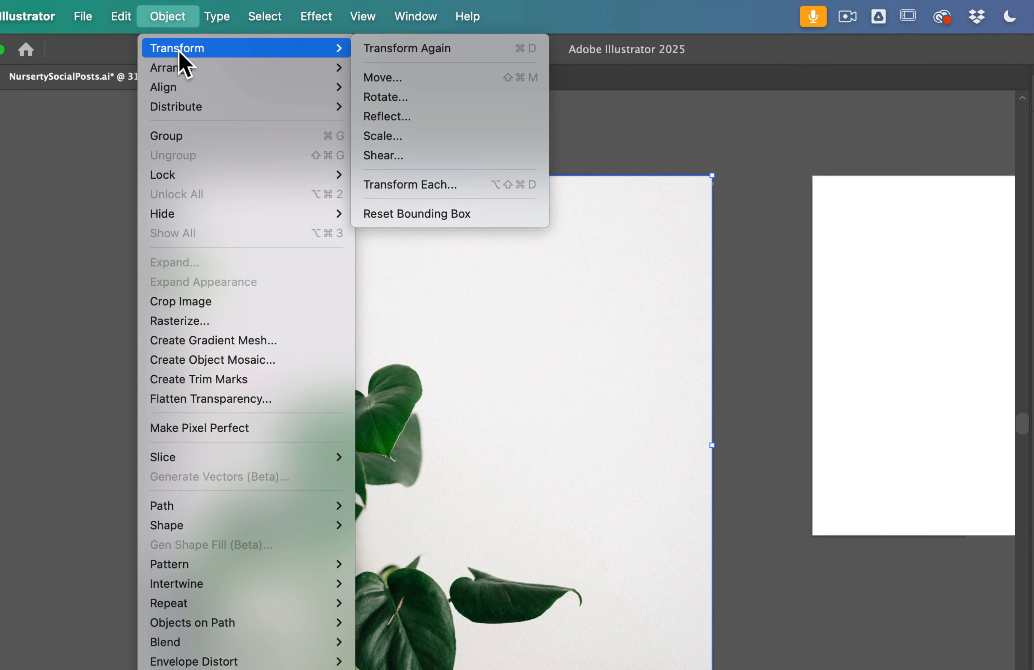
mouse_move(281, 65)
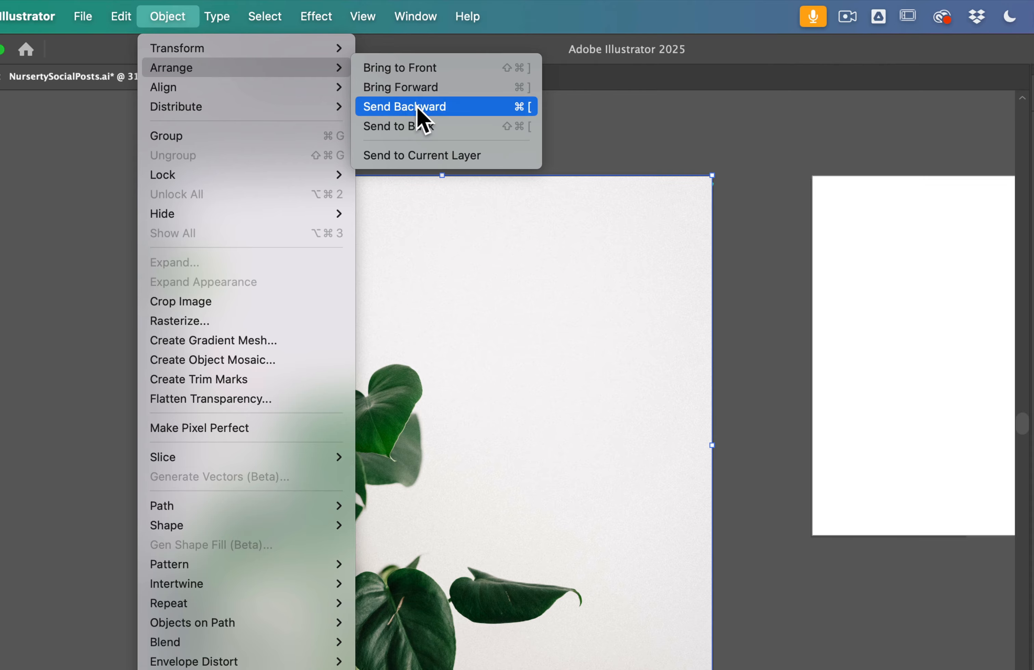
left_click(417, 128)
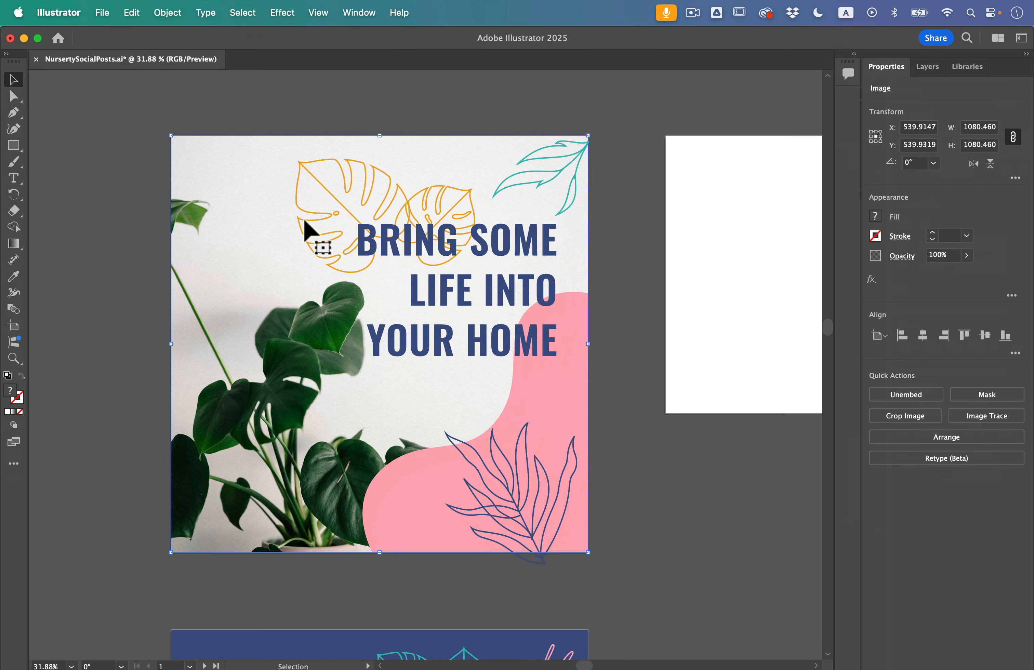
left_click(317, 14)
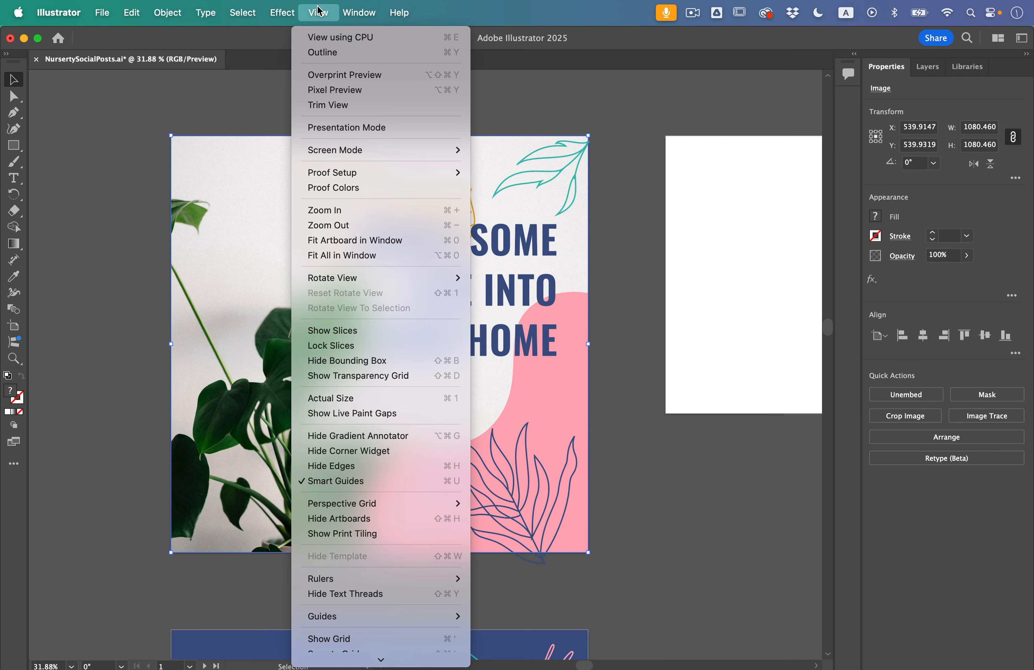
left_click(361, 257)
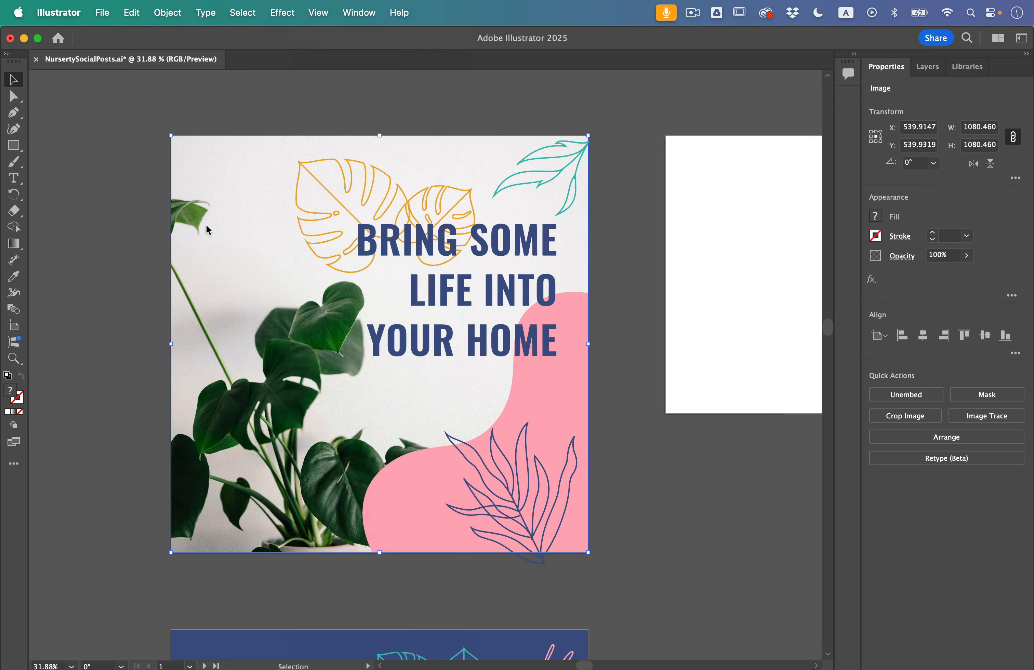
left_click(102, 13)
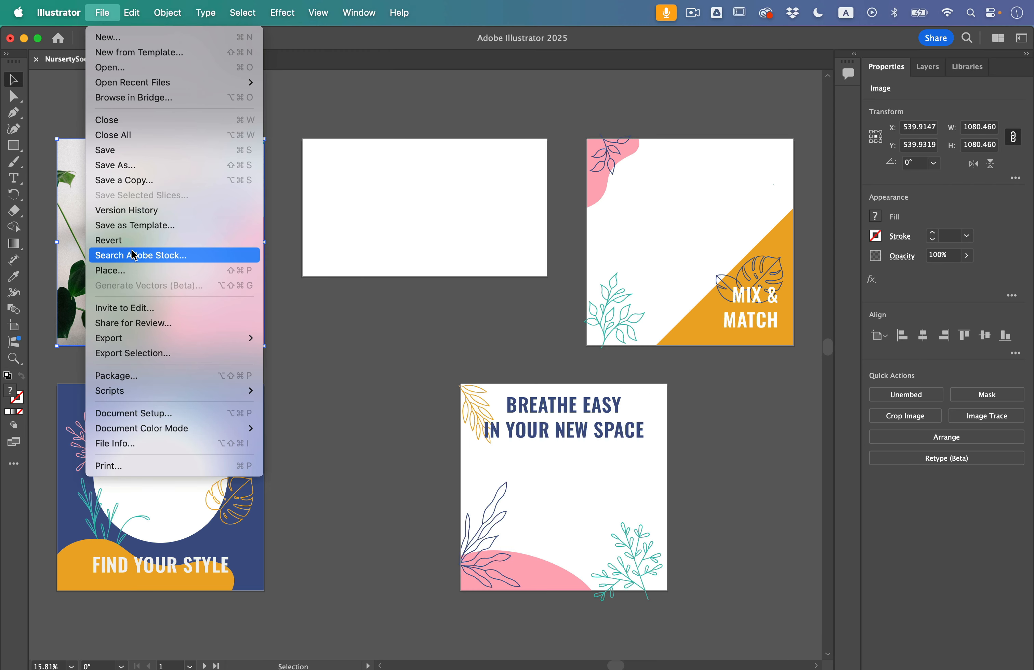
left_click(136, 271)
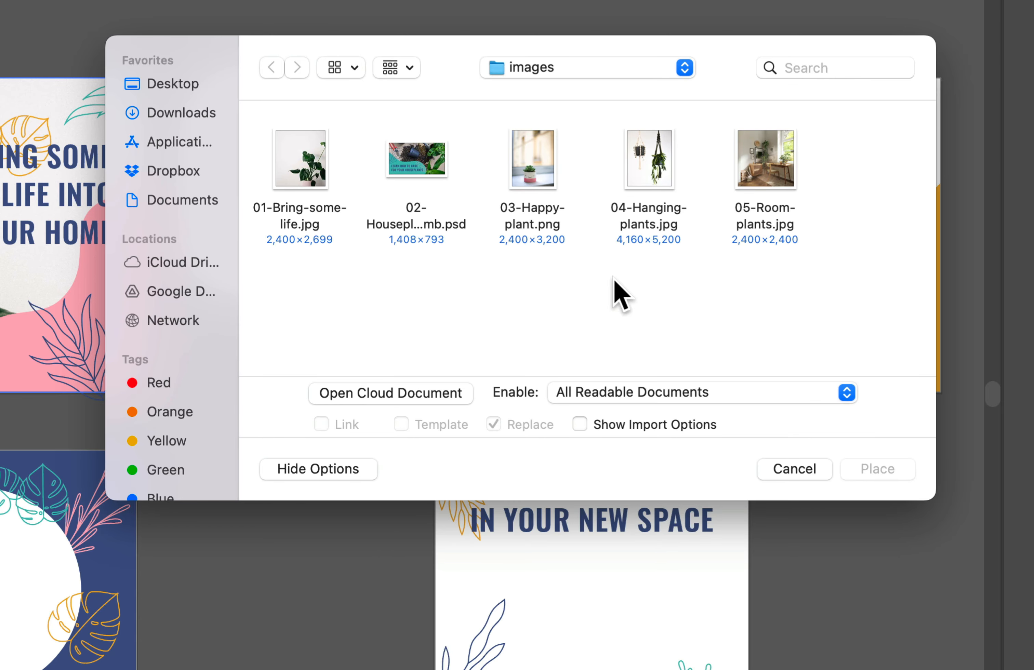
left_click(416, 193)
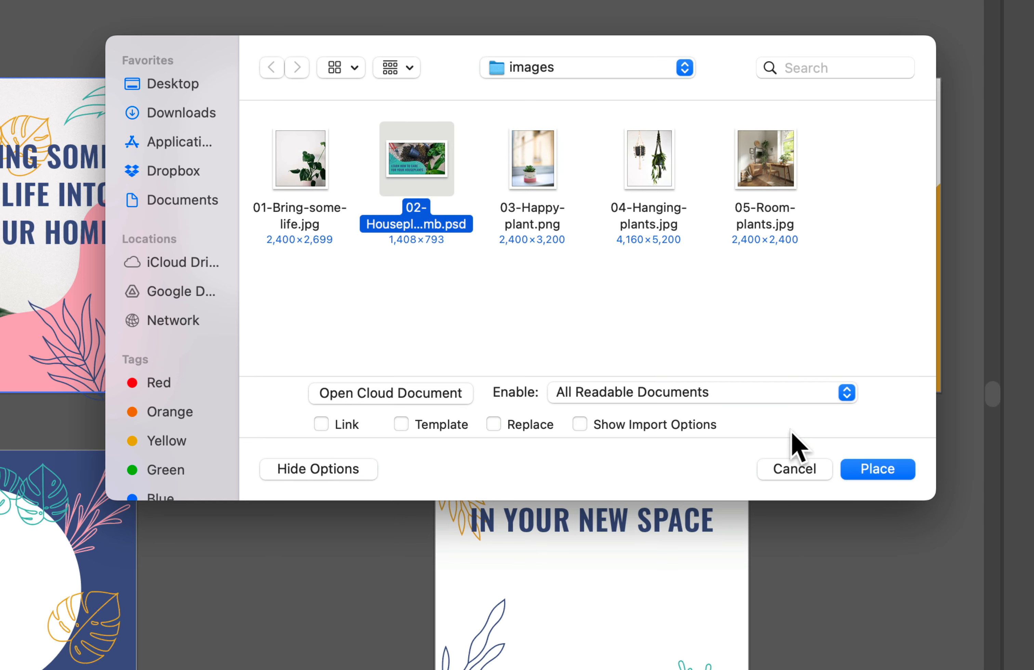
left_click(878, 470)
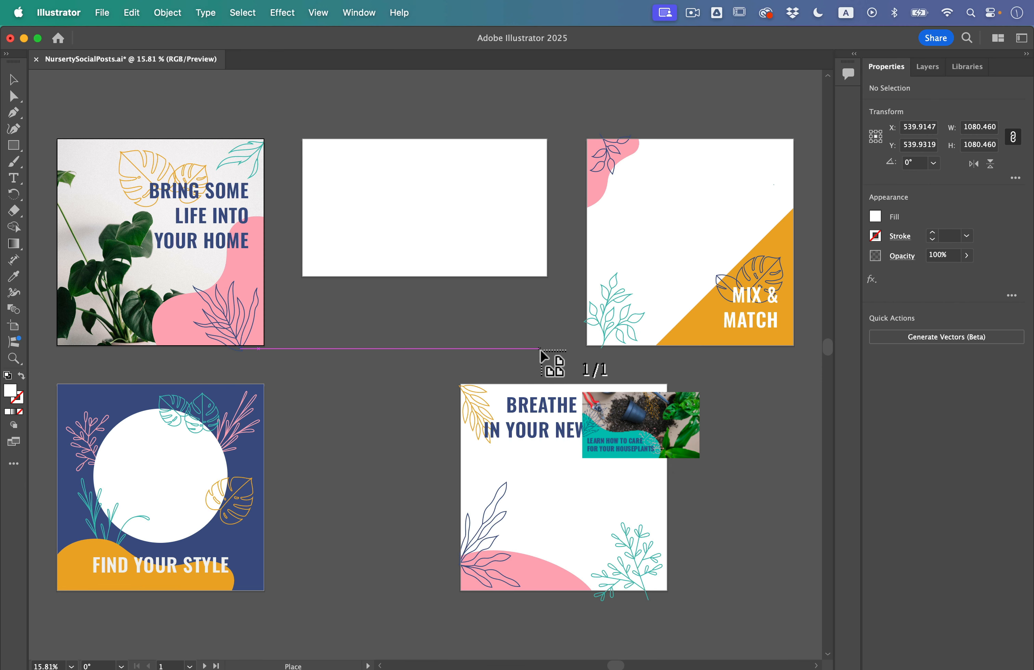
key("space")
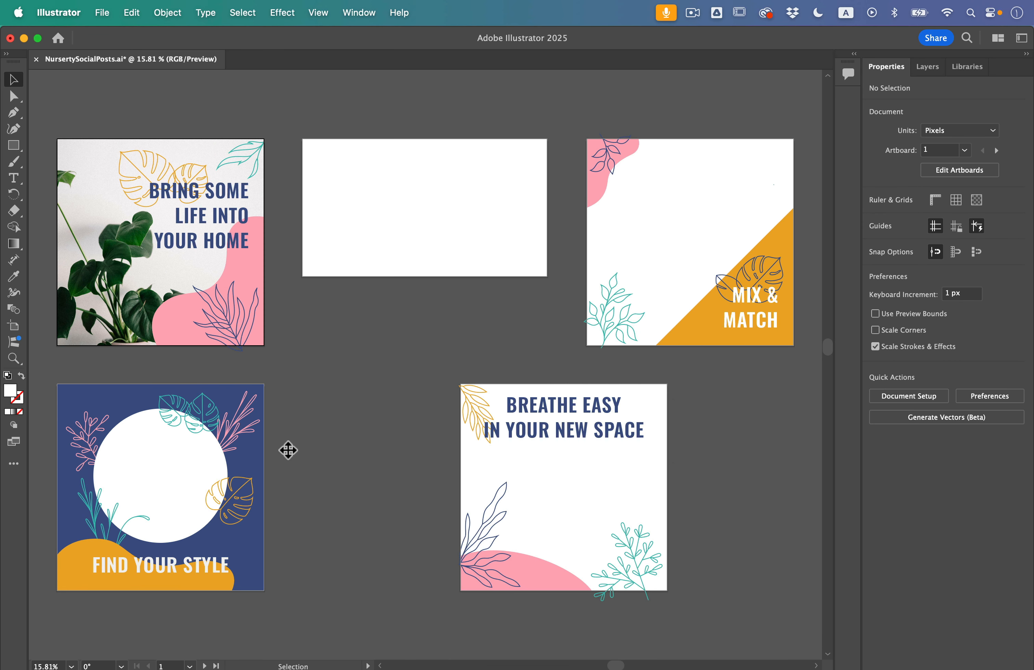
Step: Start placing 02-Houseplant_Youtube_Thumb.psd from the images folder with its import options shown
left_click(102, 13)
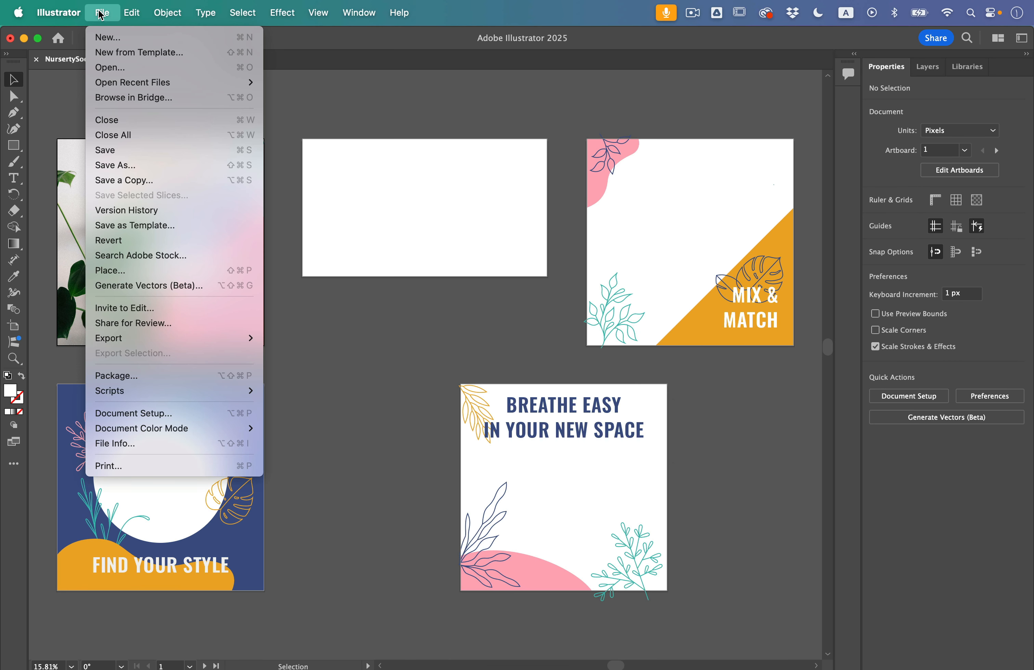
left_click(127, 270)
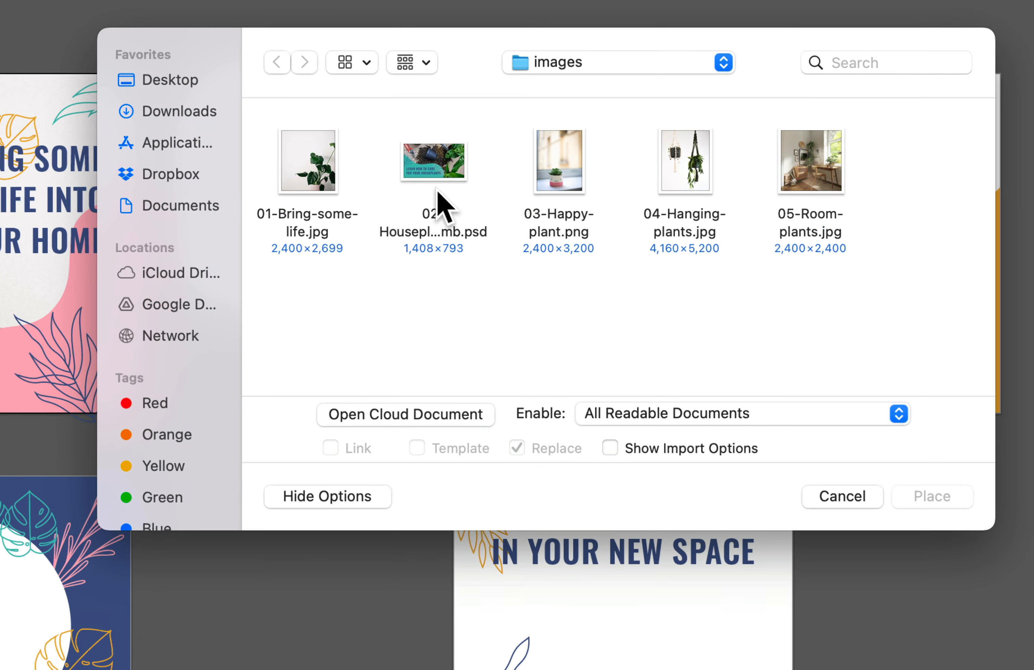
left_click(449, 193)
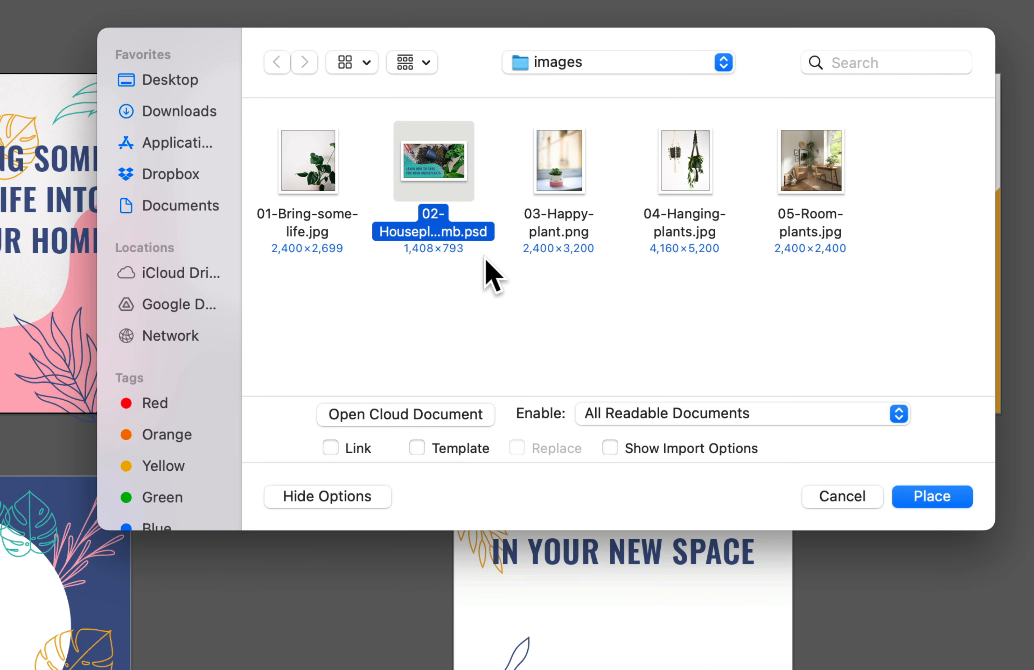
left_click(611, 449)
left_click(918, 499)
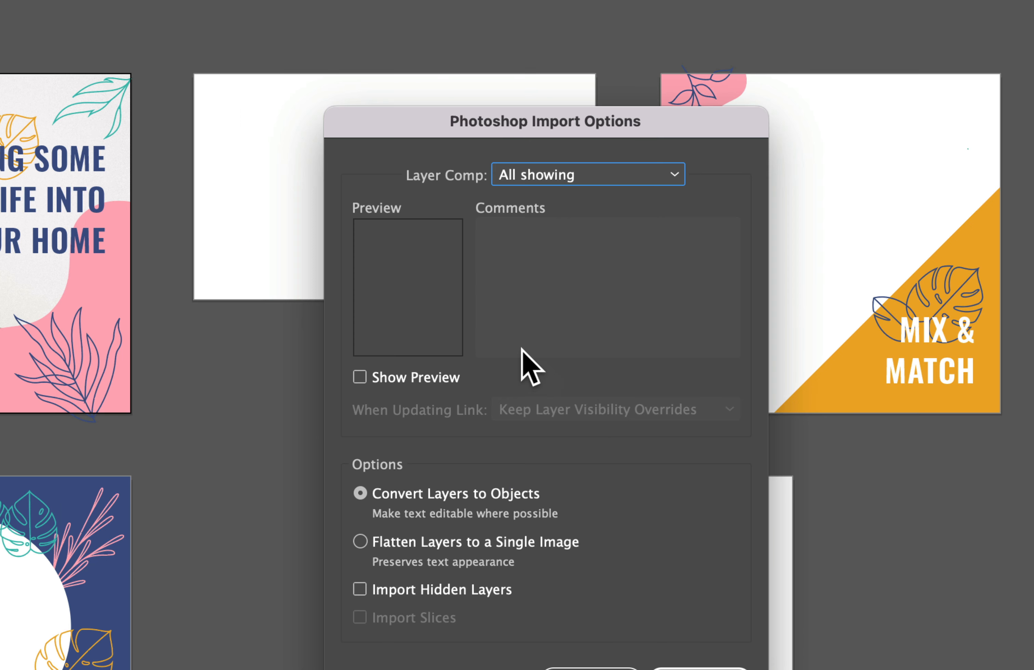
Step: Choose the Text off layer comp for the Photoshop import and turn on its preview
left_click_drag(539, 128, 524, 70)
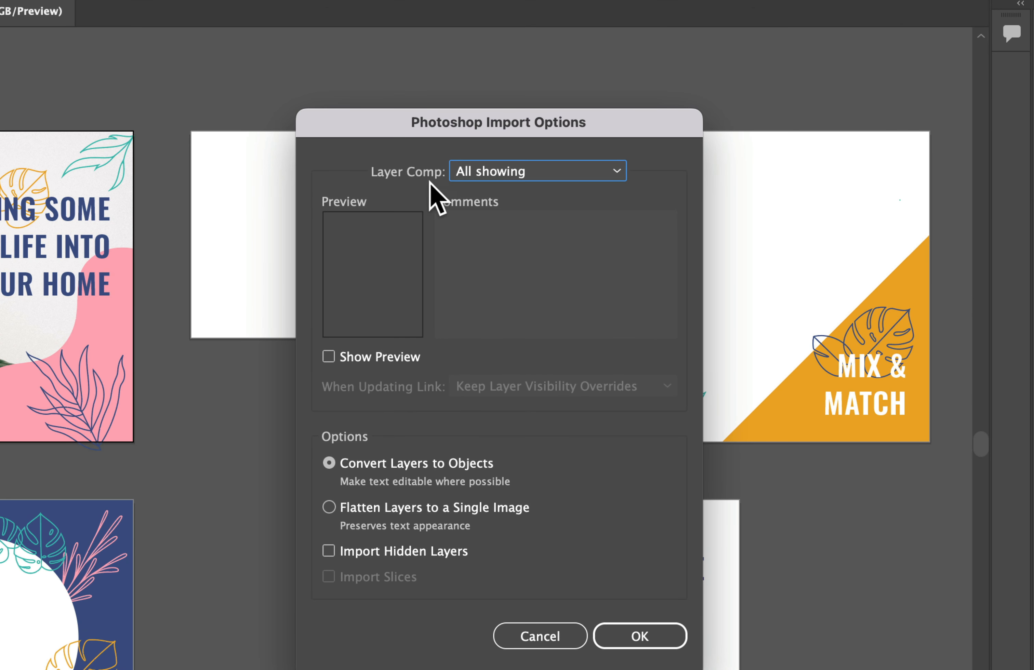
left_click(512, 166)
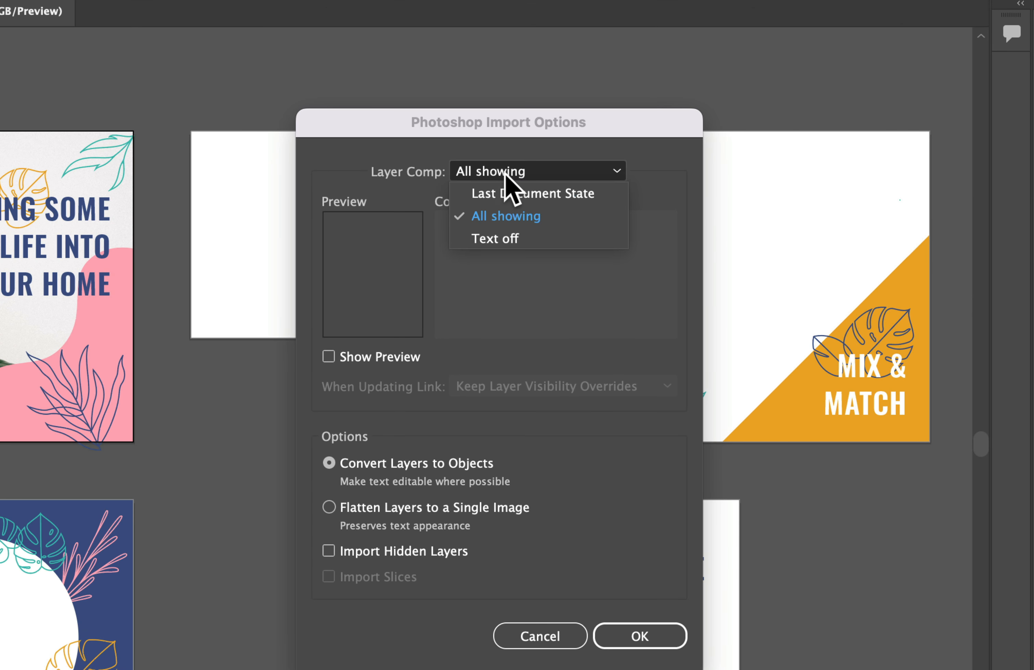
left_click(524, 239)
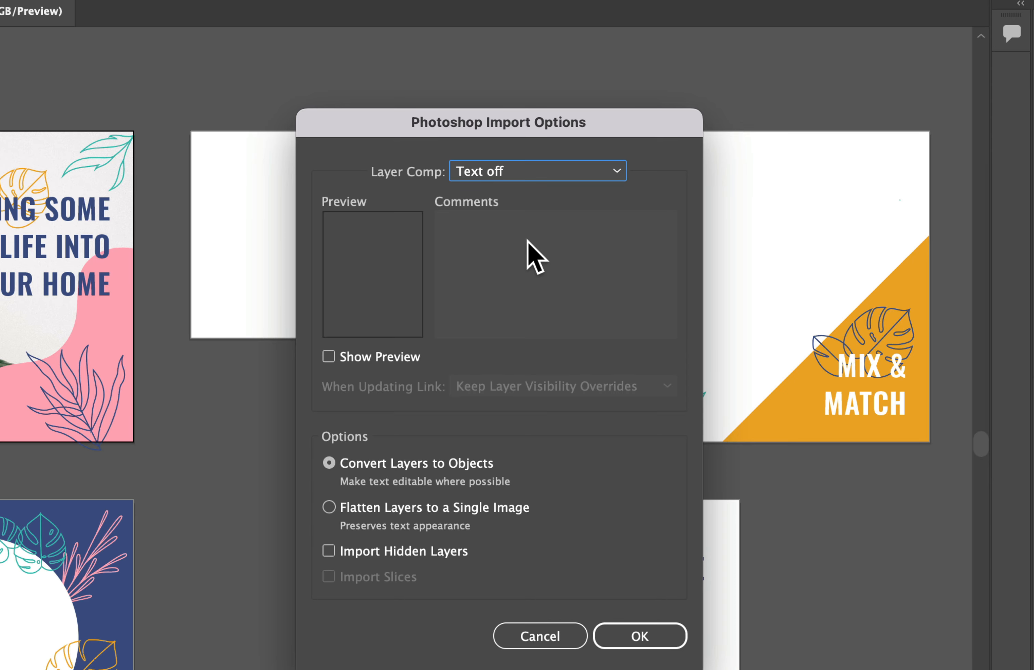
left_click(329, 357)
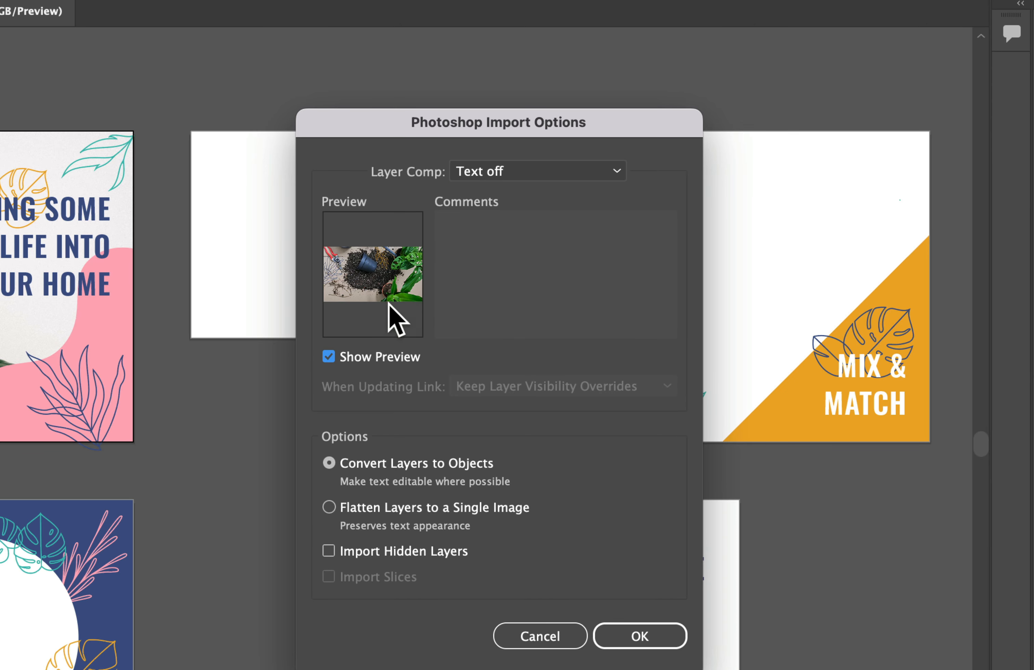
Step: Compare the previews of the Last Document State and All showing layer comps, ending on Text off
left_click(537, 169)
left_click(539, 193)
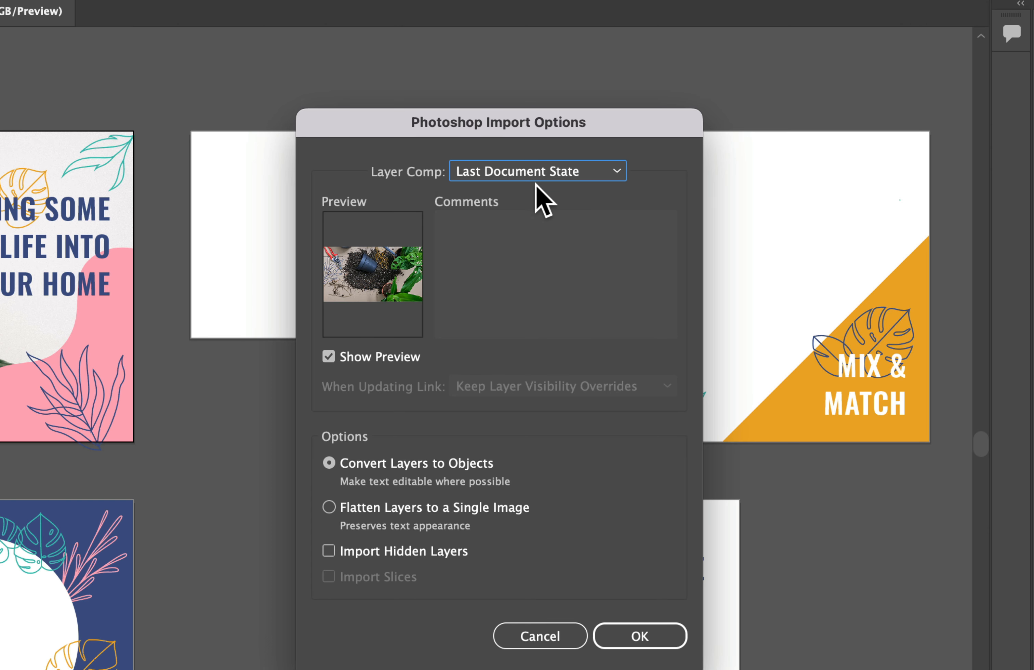
left_click(538, 169)
left_click(527, 217)
left_click(527, 176)
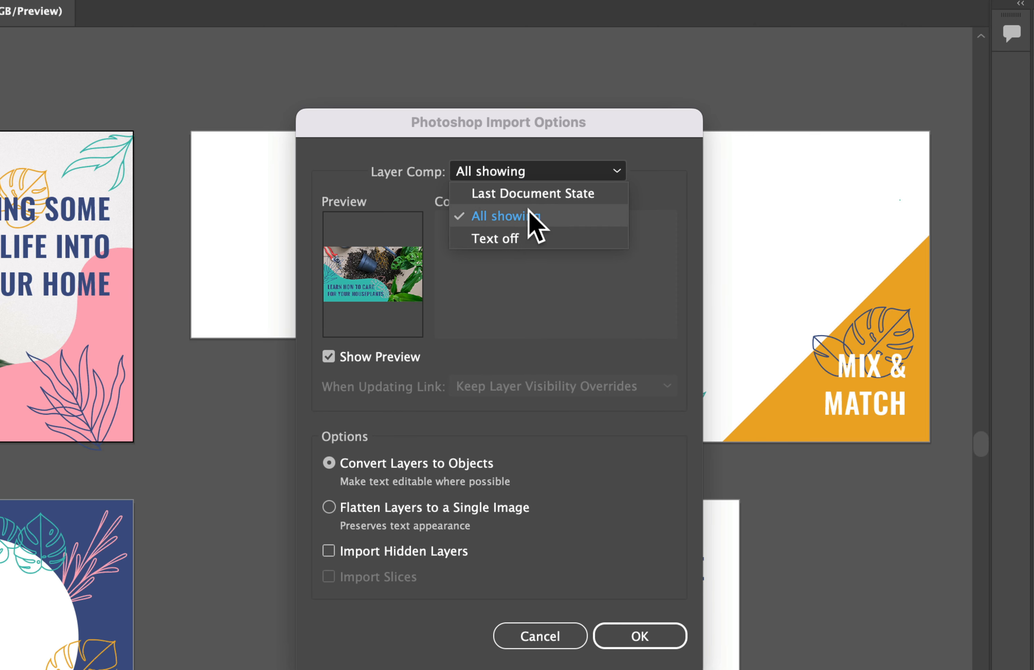
left_click(528, 238)
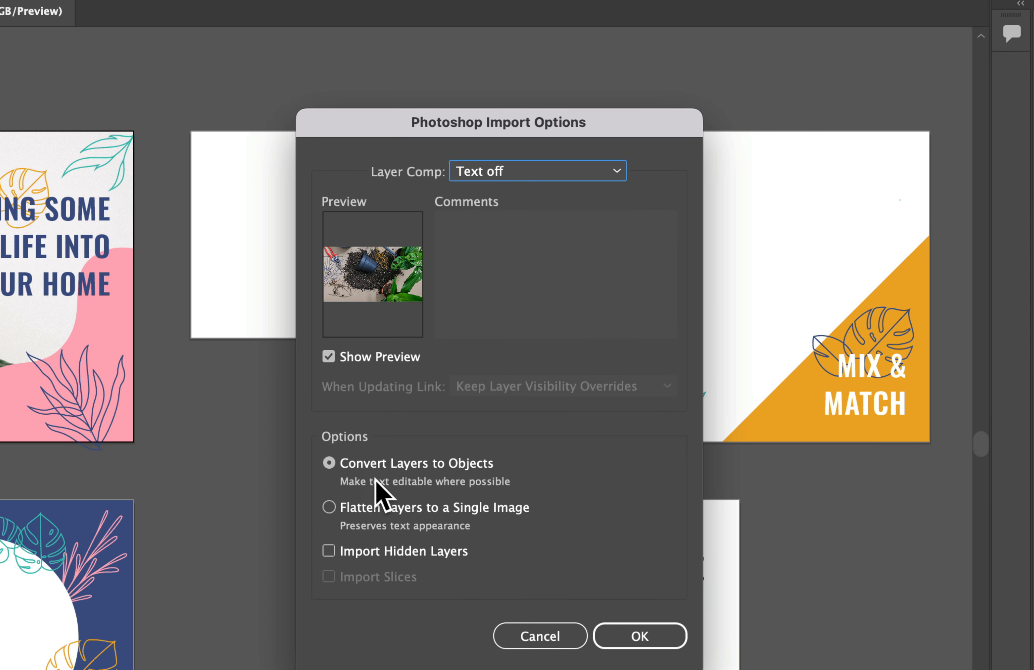
Step: Import the Photoshop file with its hidden layers and place it across the whole blank artboard, 1280 px wide
left_click(327, 551)
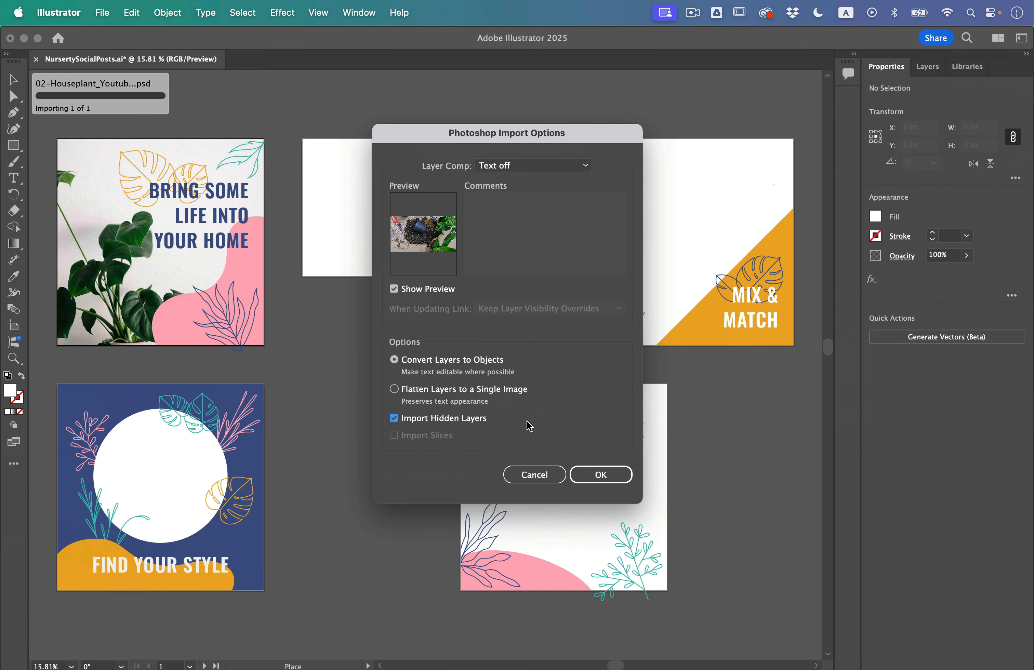
left_click(615, 475)
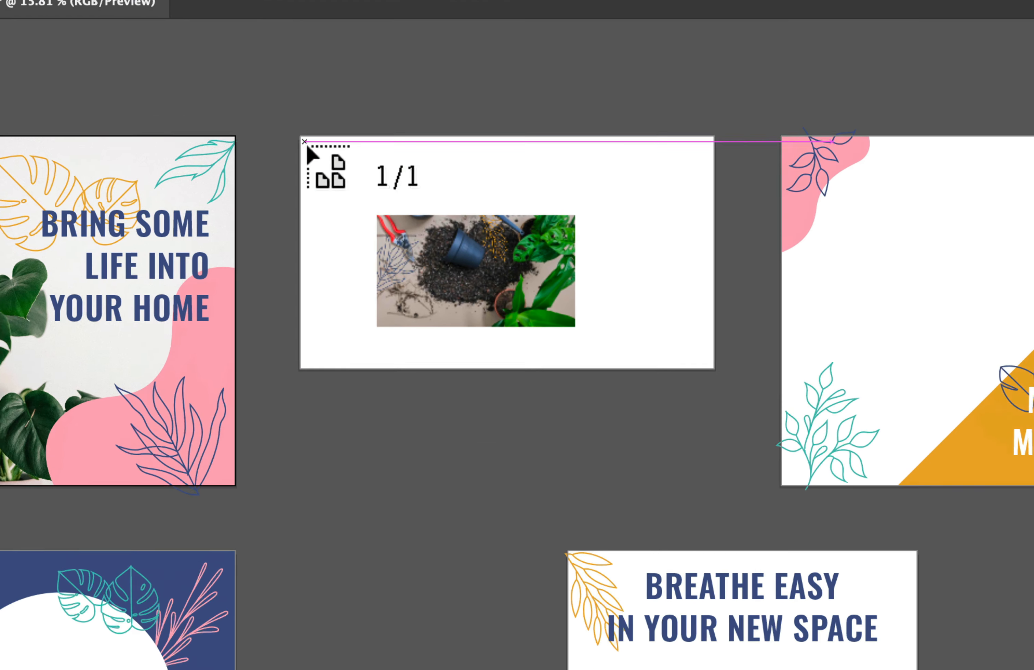
left_click_drag(303, 141, 381, 196)
left_click_drag(435, 236, 729, 382)
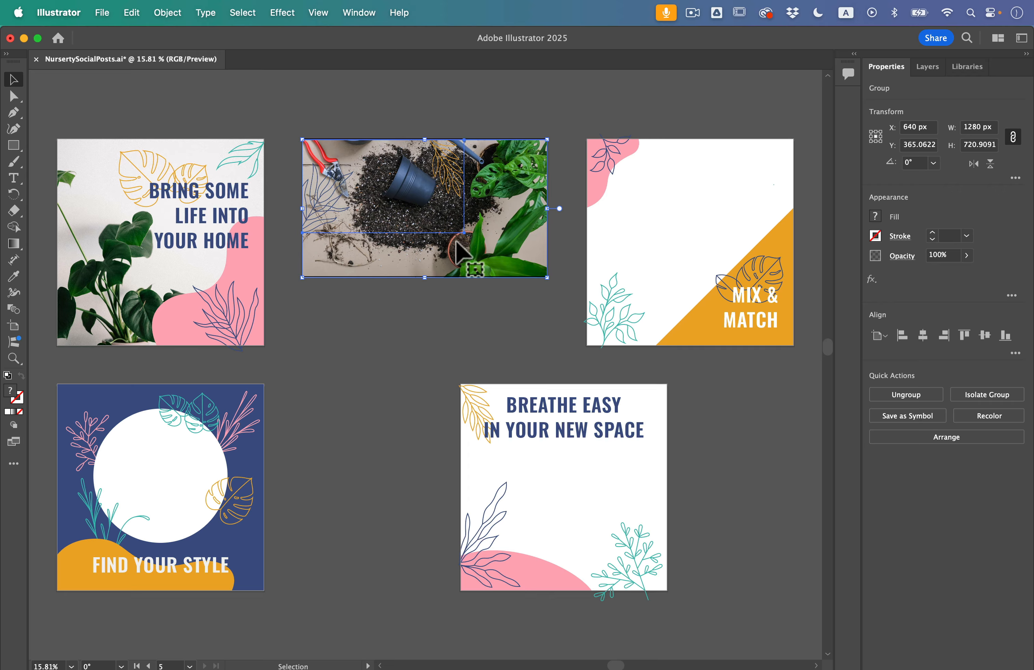
Step: Select the placed houseplant group and expand its layer structure to the contents of Artboard 1, with enough width to read the layer names
left_click(373, 106)
left_click(501, 180)
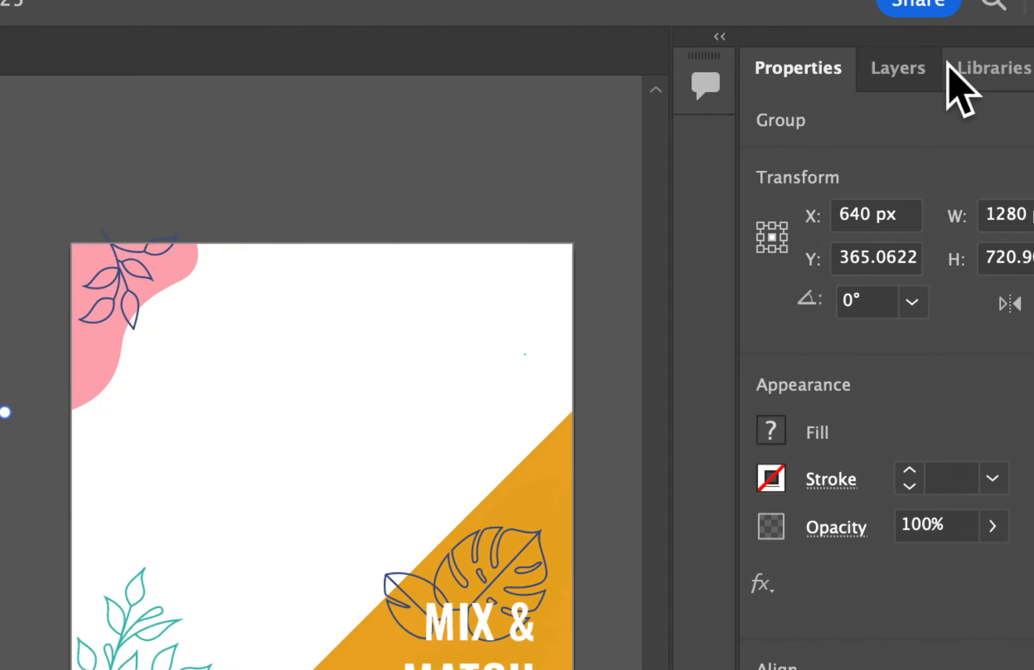
left_click(933, 68)
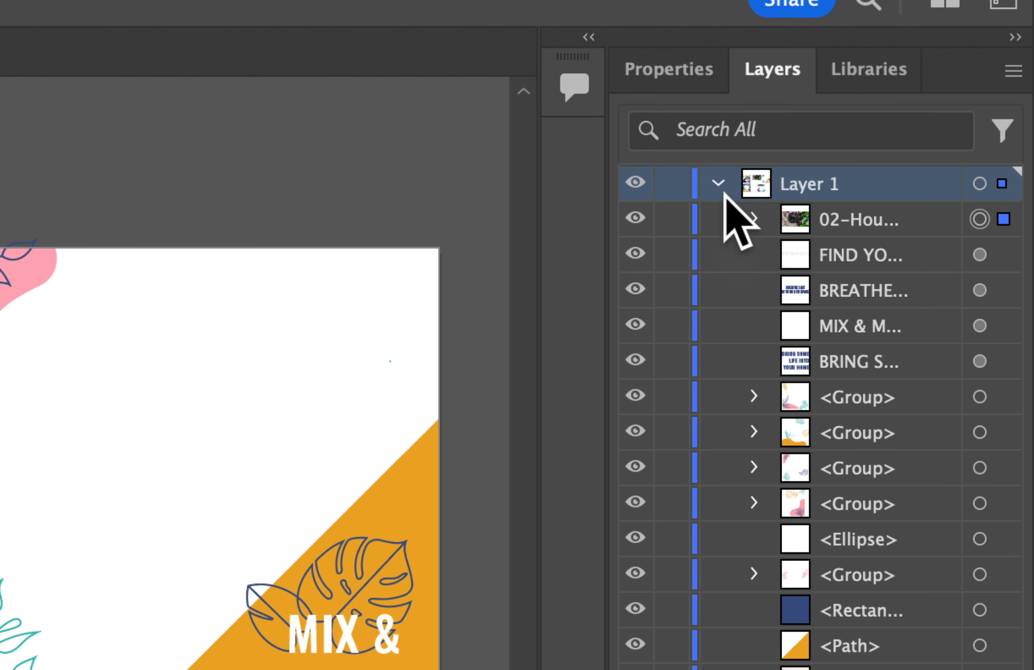
left_click(849, 218)
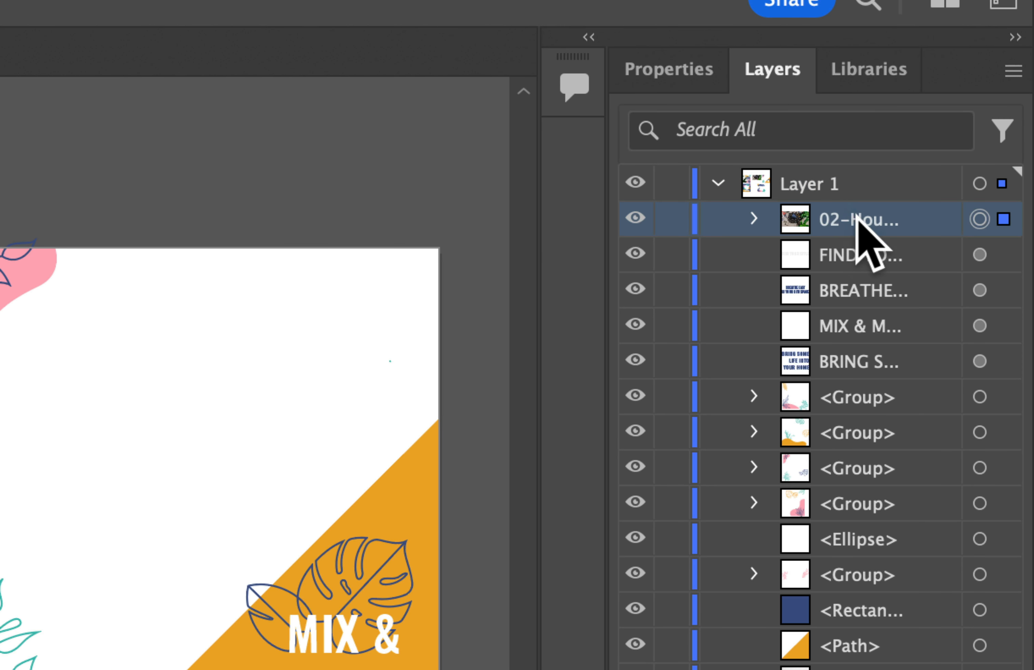
left_click(753, 219)
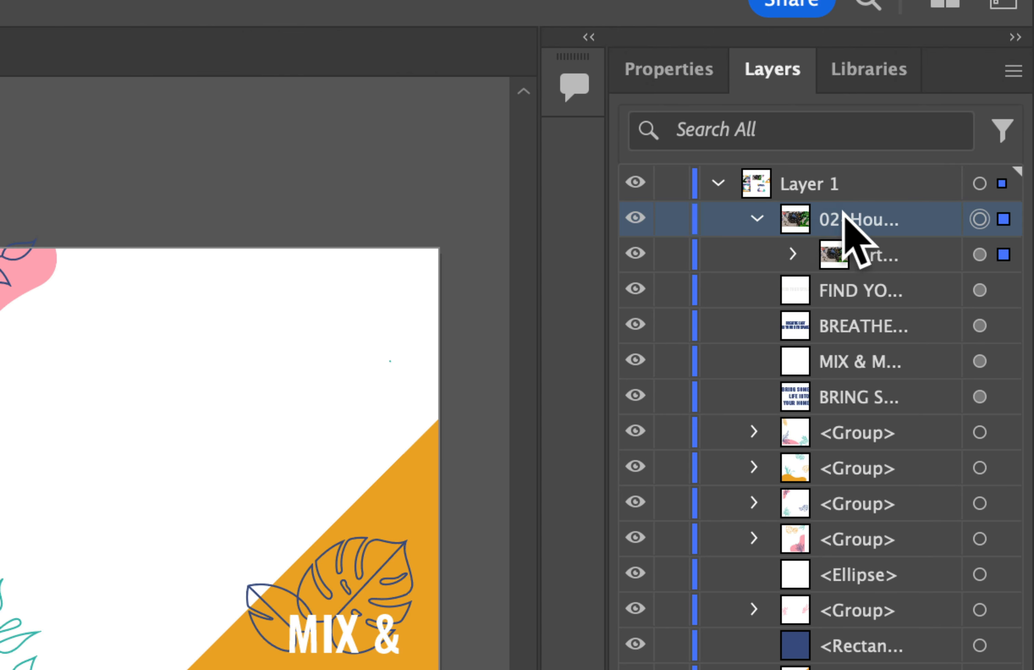
left_click(793, 255)
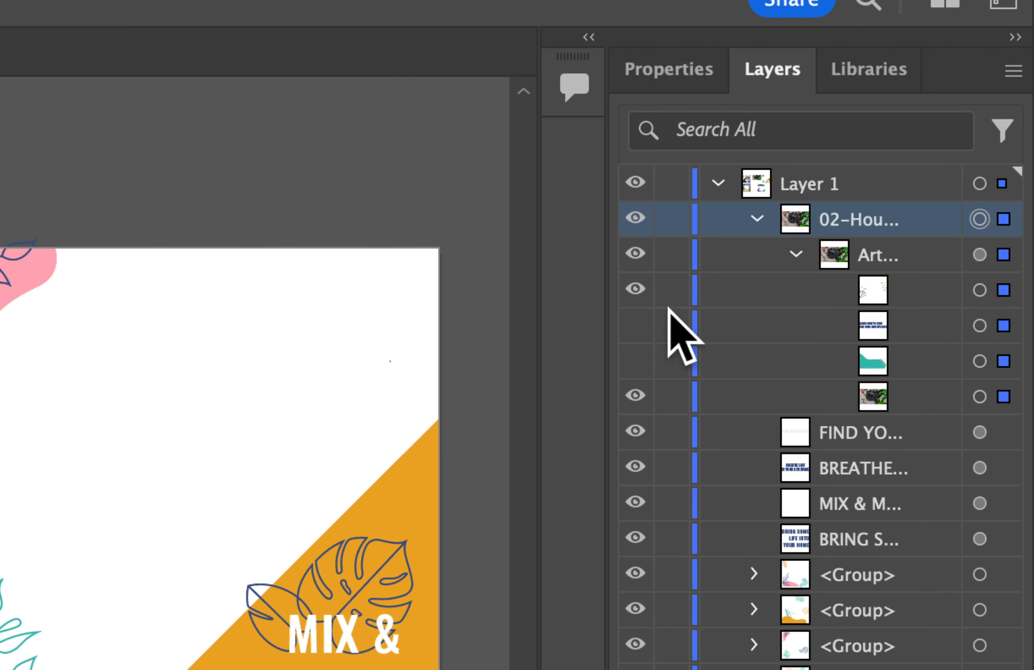
left_click_drag(607, 306, 366, 300)
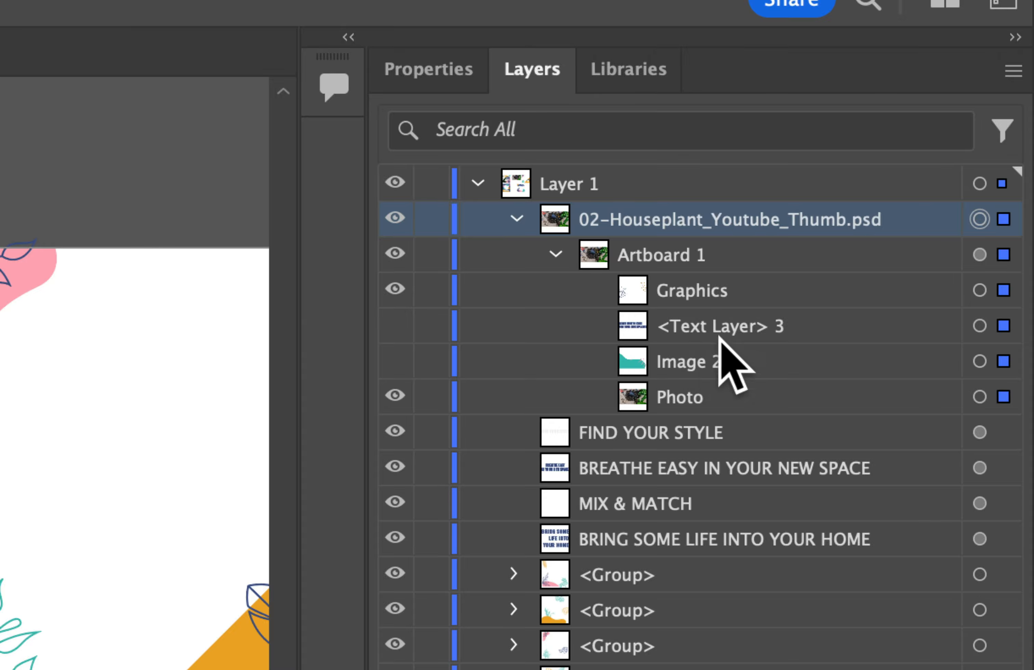
Step: Make the hidden <Text Layer> 3 and Image 2 of the houseplant artwork visible, and deselect the artwork
left_click(394, 326)
left_click(394, 361)
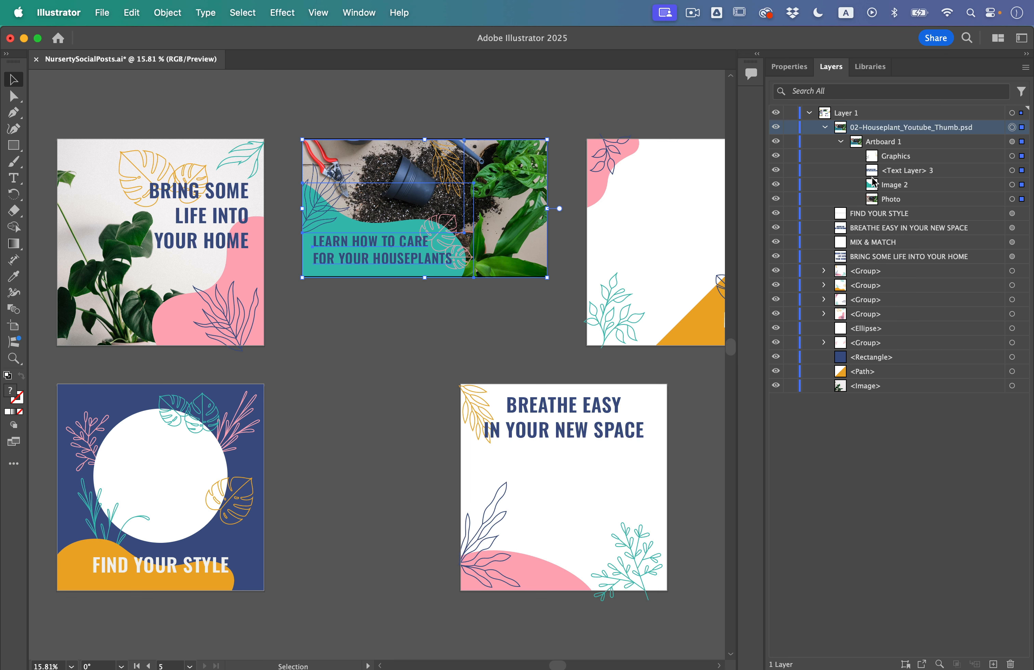
left_click(535, 326)
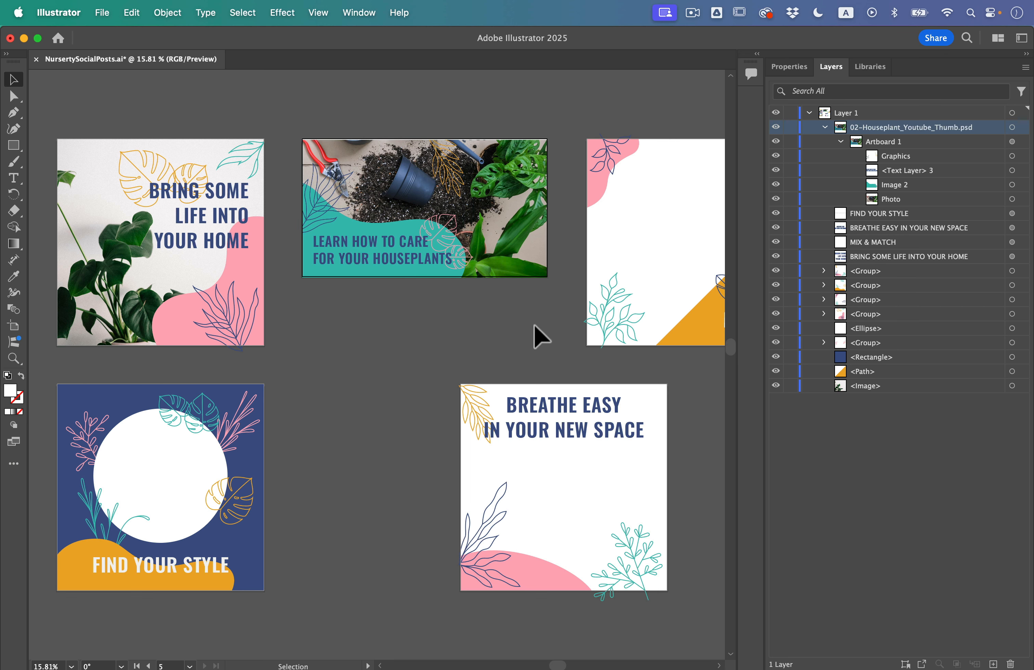
key("v")
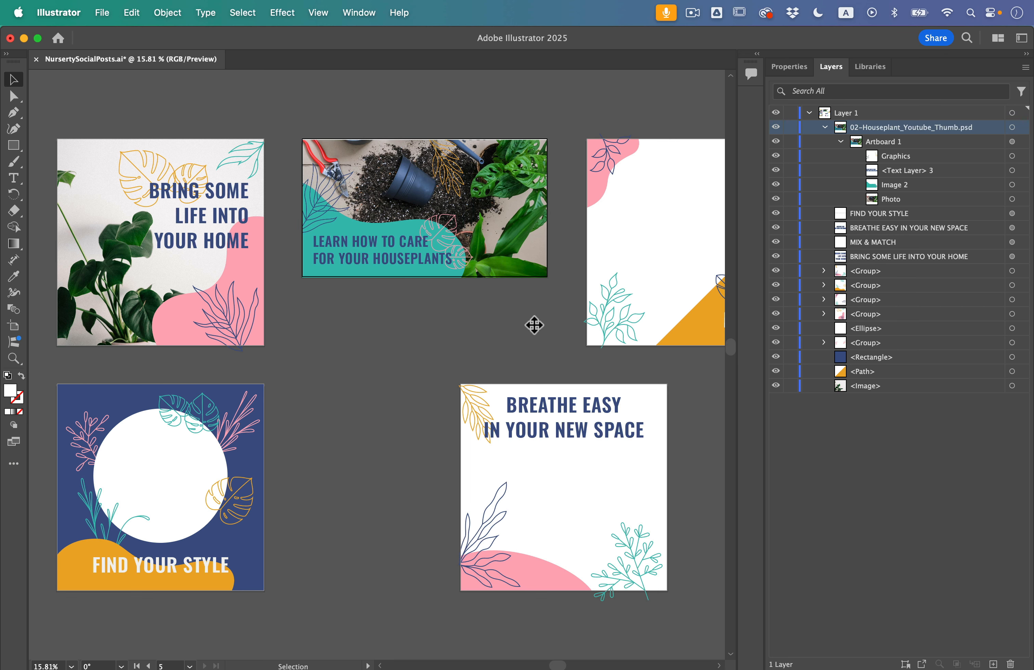
Step: Load 03-Happy-plant.png, 04-Hanging-plants.jpg and 05-Room-plants.jpg for placing as embedded images, without import options
scroll(535, 325, "down", 5)
scroll(533, 326, "right", 3)
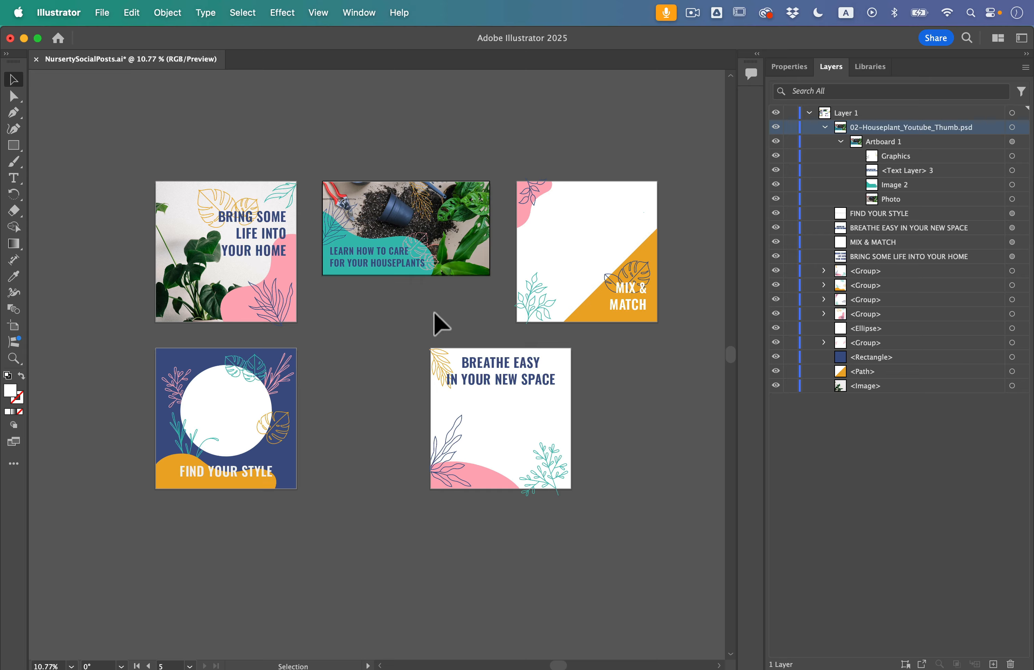
left_click(99, 8)
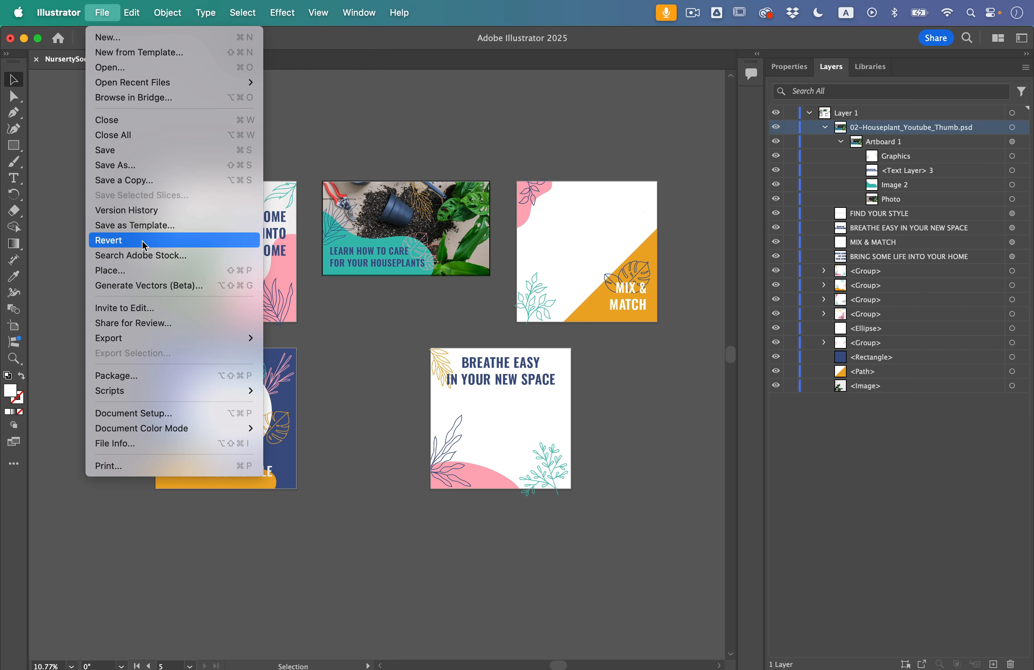
left_click(168, 270)
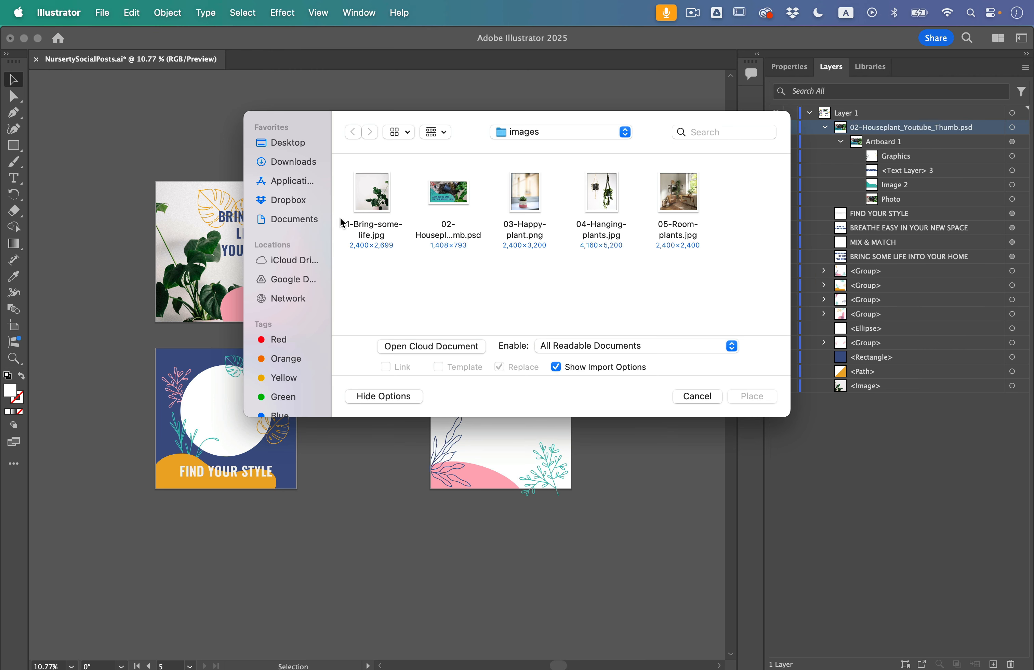
left_click(523, 189)
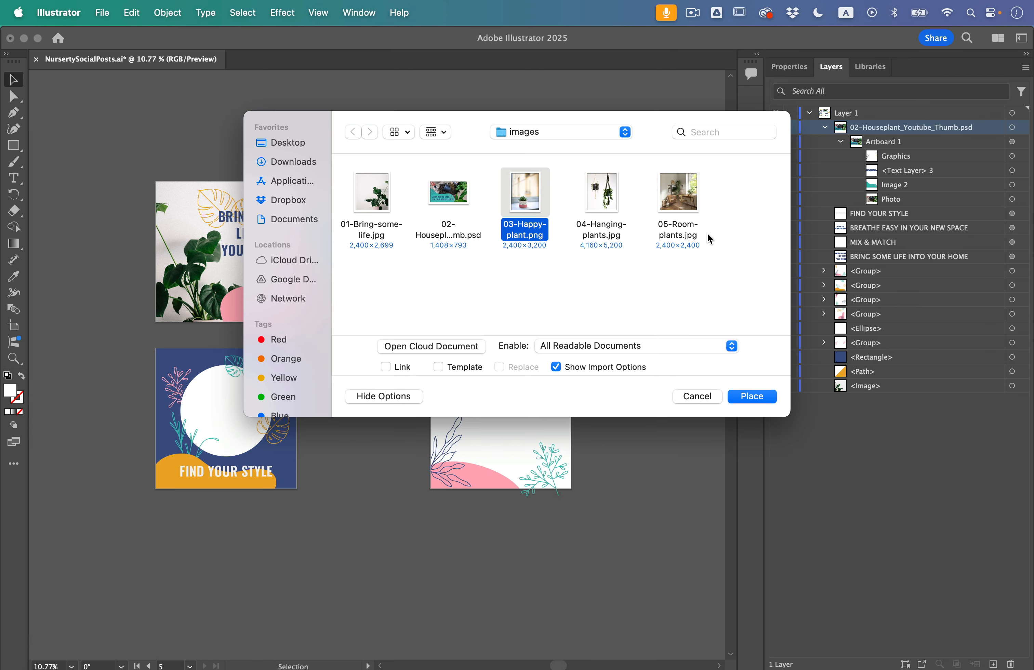
left_click(688, 198, "super")
left_click(604, 203, "super")
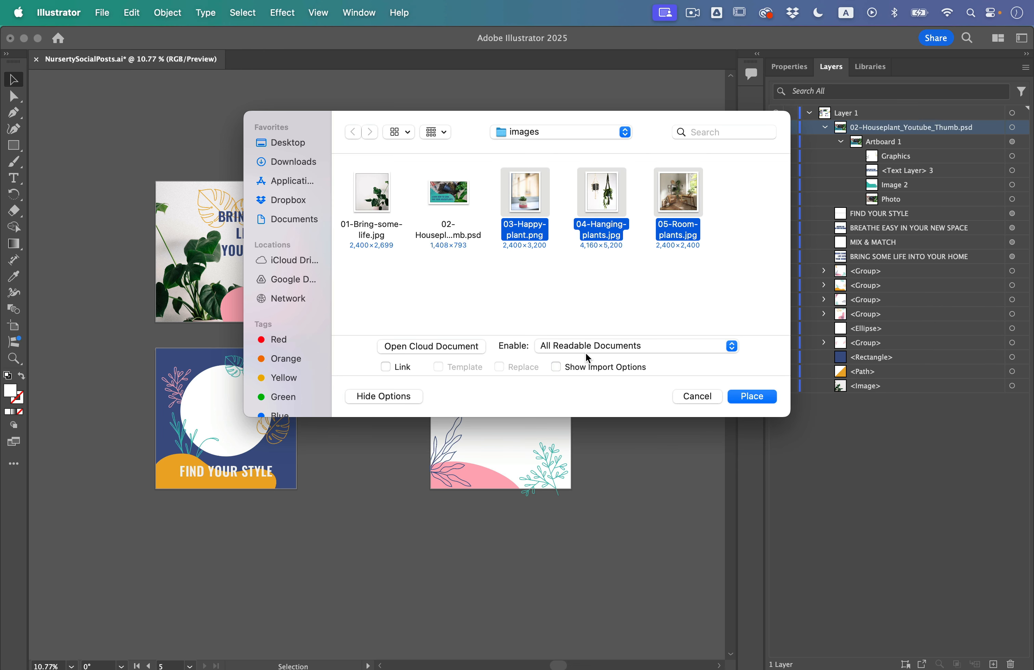
left_click(745, 399)
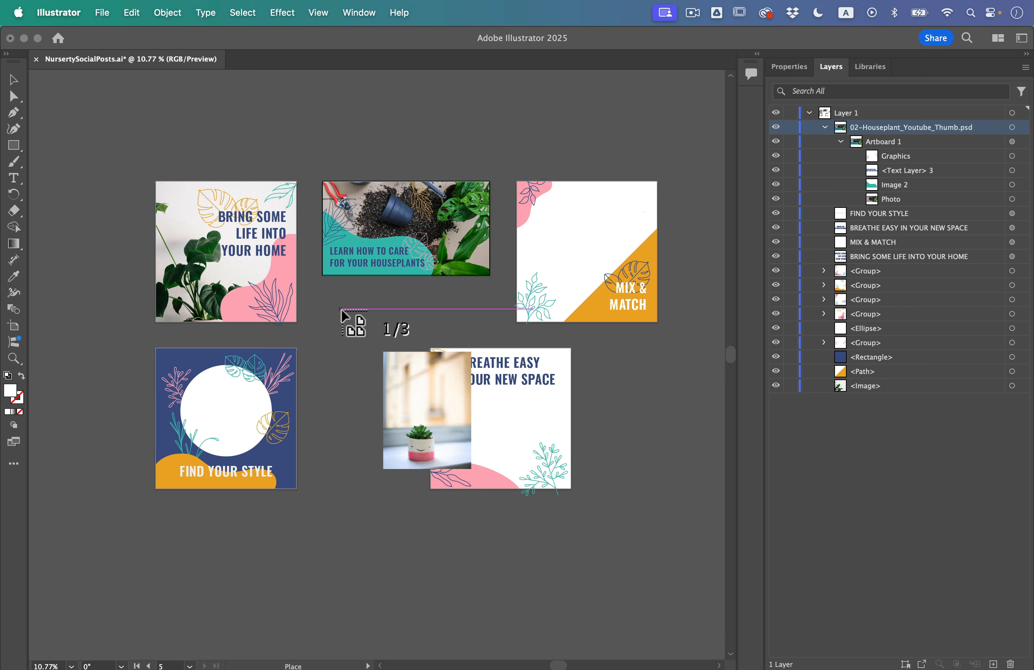
Step: Cycle through the three loaded images, ending on the potted succulent photo
key("Right")
key("Right")
key("Right")
key("Right")
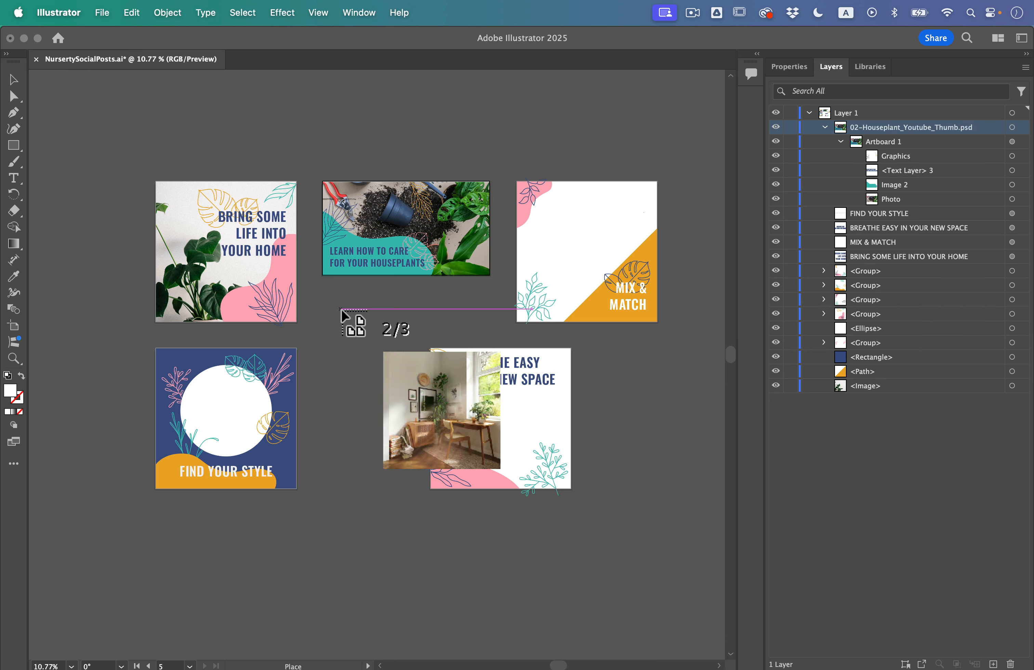
key("Right")
key("Right")
key("Right")
key("Right")
key("Right")
key("Right")
key("Right")
key("Right")
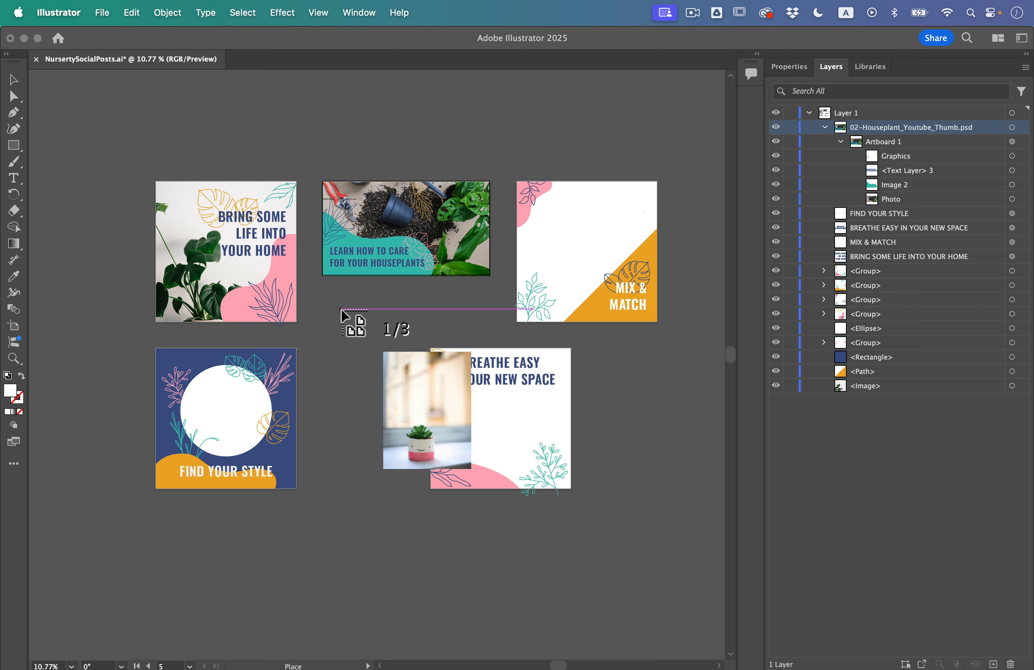
Step: Place the succulent photo beside the FIND YOUR STYLE artboard, the room photo beside MIX & MATCH, and the hanging plants photo beside BREATHE EASY
left_click_drag(305, 348, 421, 525)
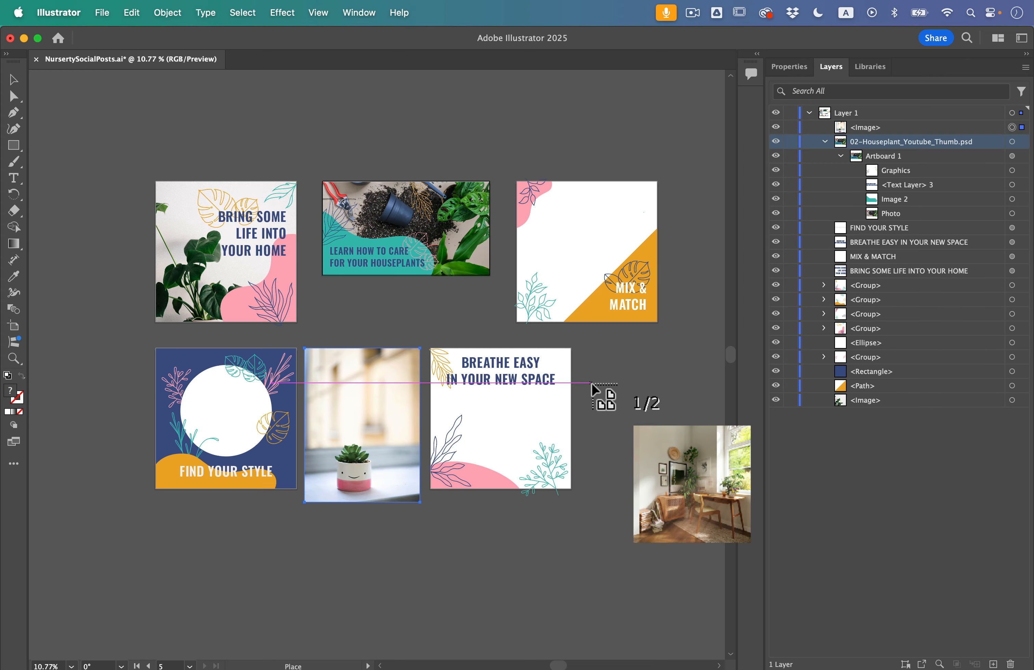
scroll(594, 391, "right", 3)
scroll(594, 391, "up", 1)
scroll(622, 226, "right", 5)
scroll(622, 227, "up", 2)
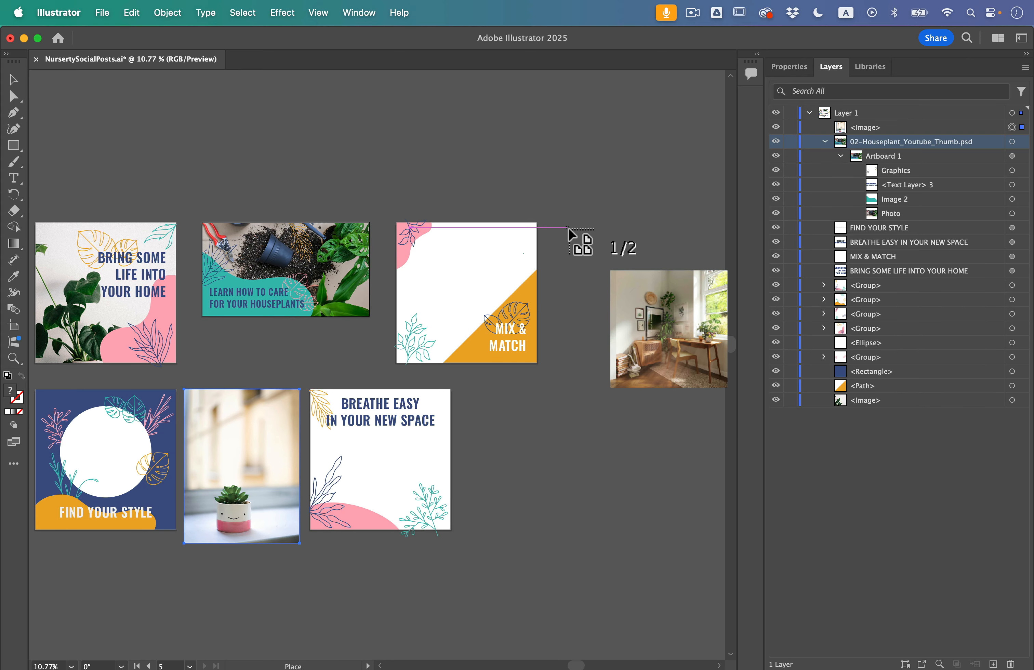
left_click_drag(552, 225, 696, 437)
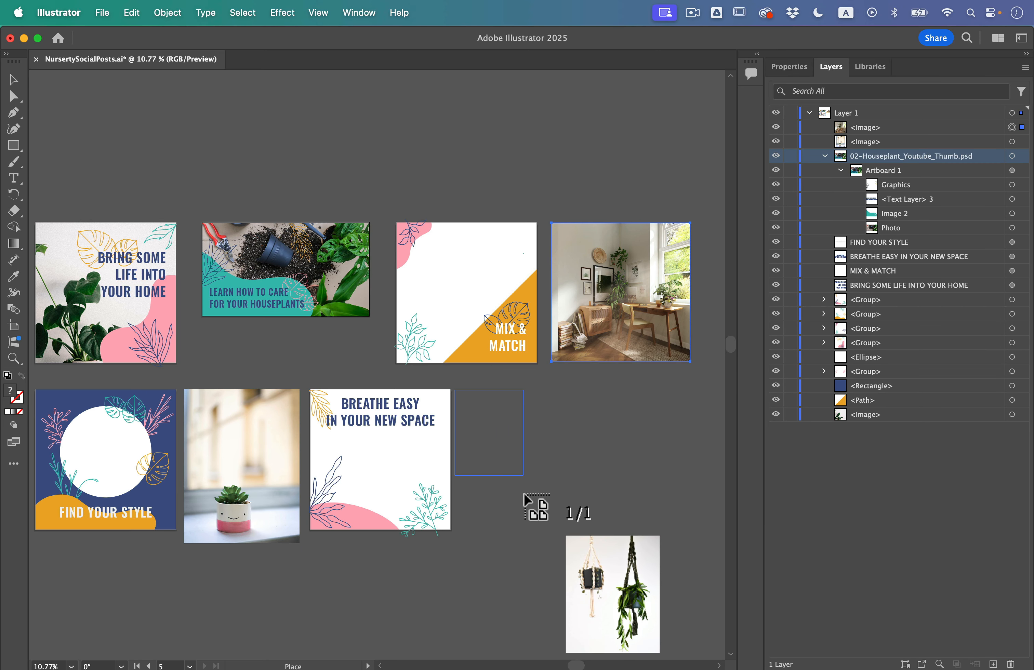
left_click_drag(548, 540, 581, 587)
scroll(389, 531, "left", 4)
scroll(389, 531, "down", 2)
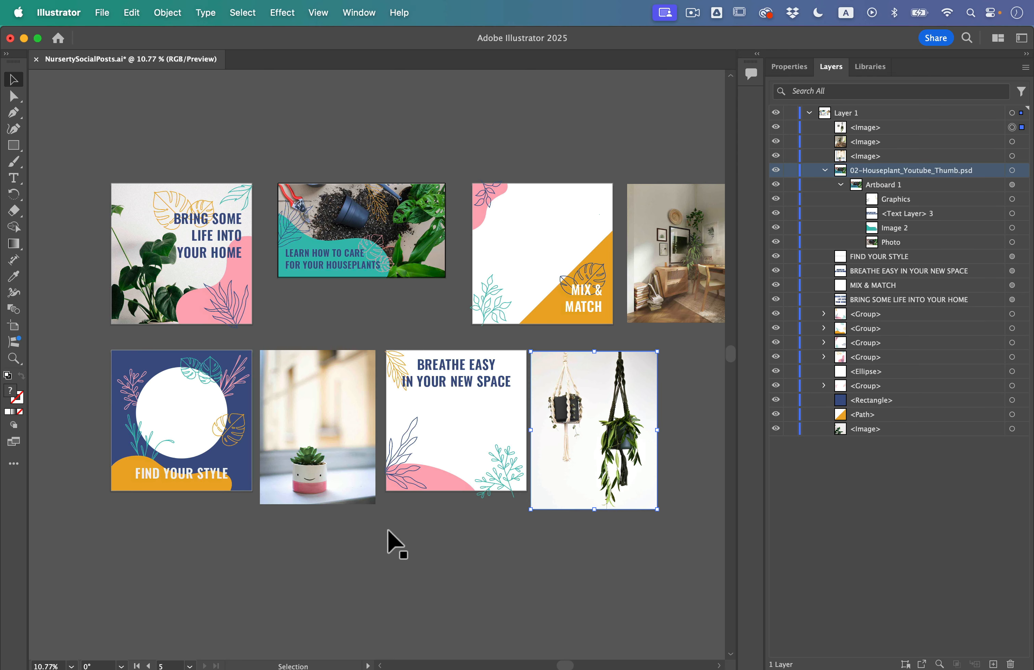
Step: Move the white circle from the FIND YOUR STYLE artboard onto the succulent photo
scroll(132, 472, "up", 5)
scroll(129, 465, "up", 5)
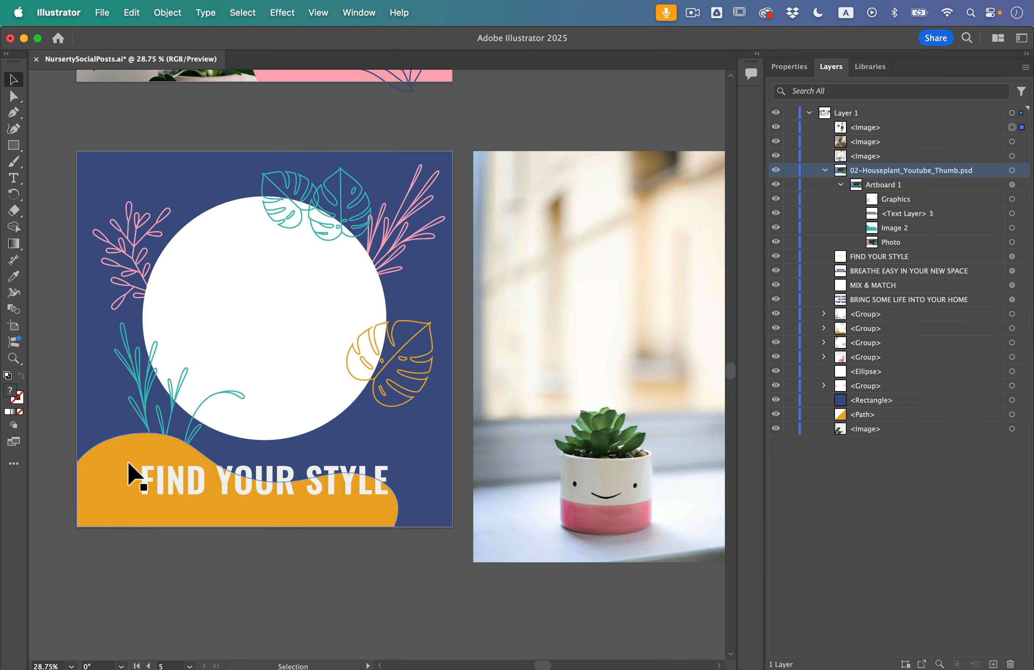
scroll(130, 464, "right", 2)
scroll(128, 465, "down", 2)
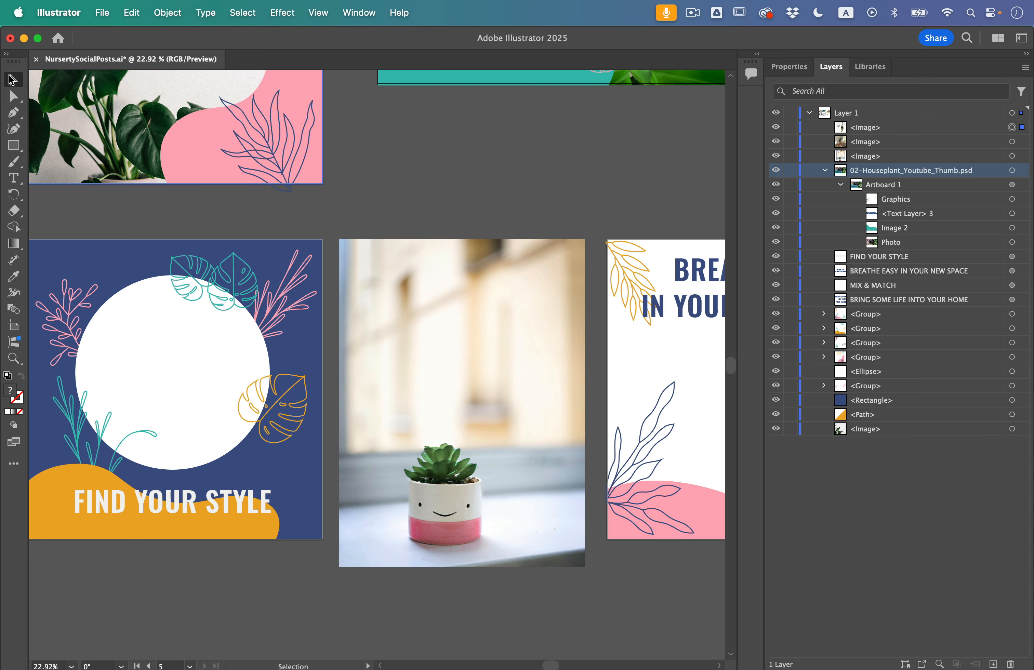
left_click(168, 333)
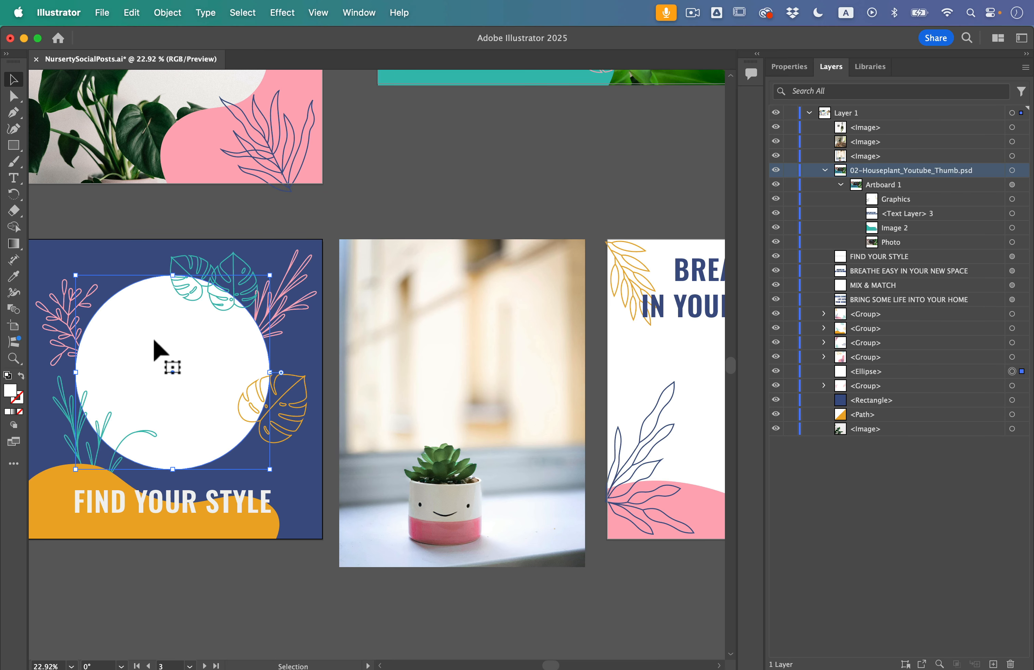
left_click_drag(153, 339, 449, 365)
key("super+z")
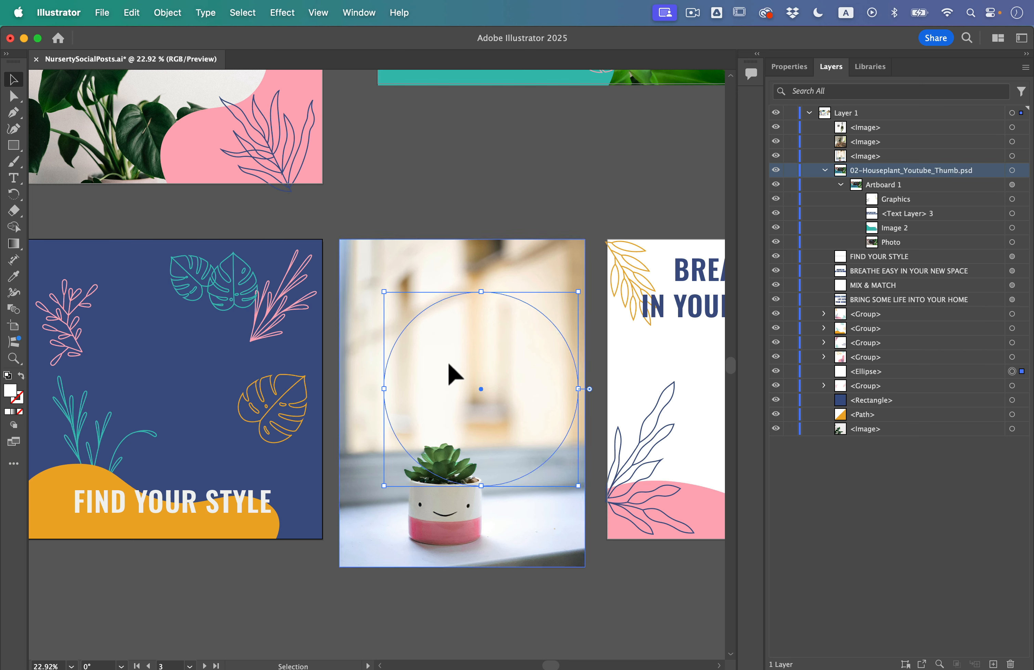
Step: Bring the white circle to the front and centre it horizontally over the succulent photo
left_click(185, 5)
mouse_move(190, 53)
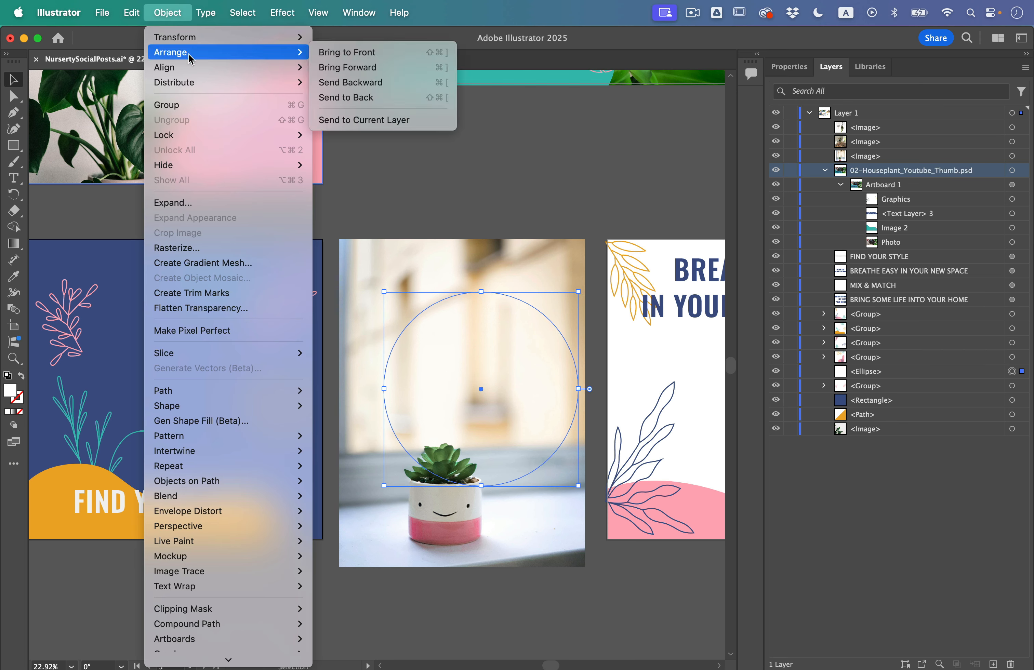
left_click(344, 50)
left_click_drag(489, 417, 488, 398)
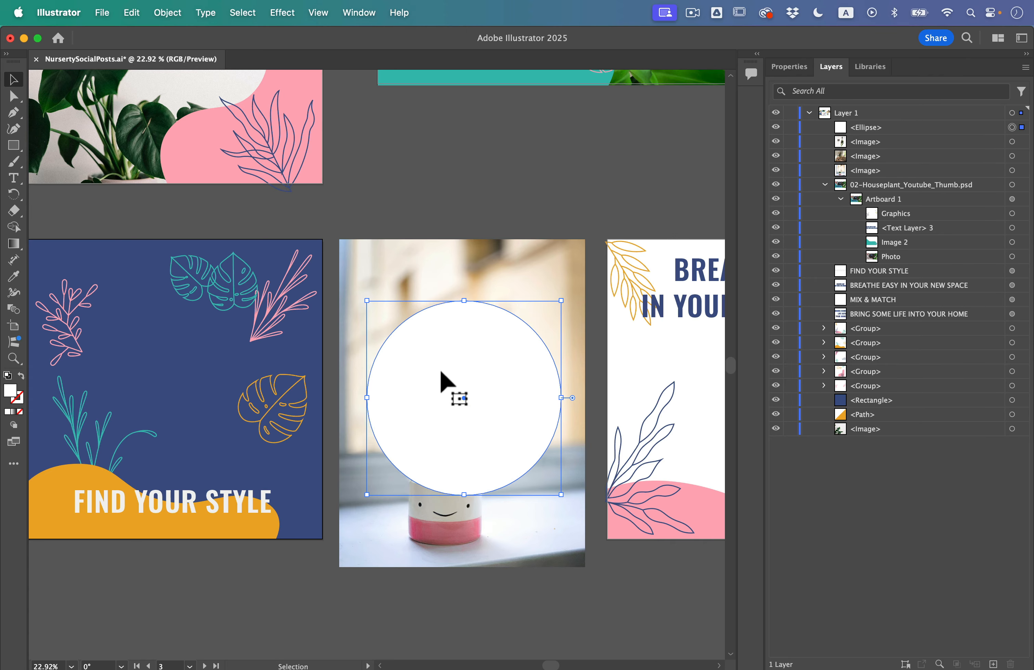
Step: Clip the succulent photo to the white circle with a clipping mask
left_click(375, 260, "shift")
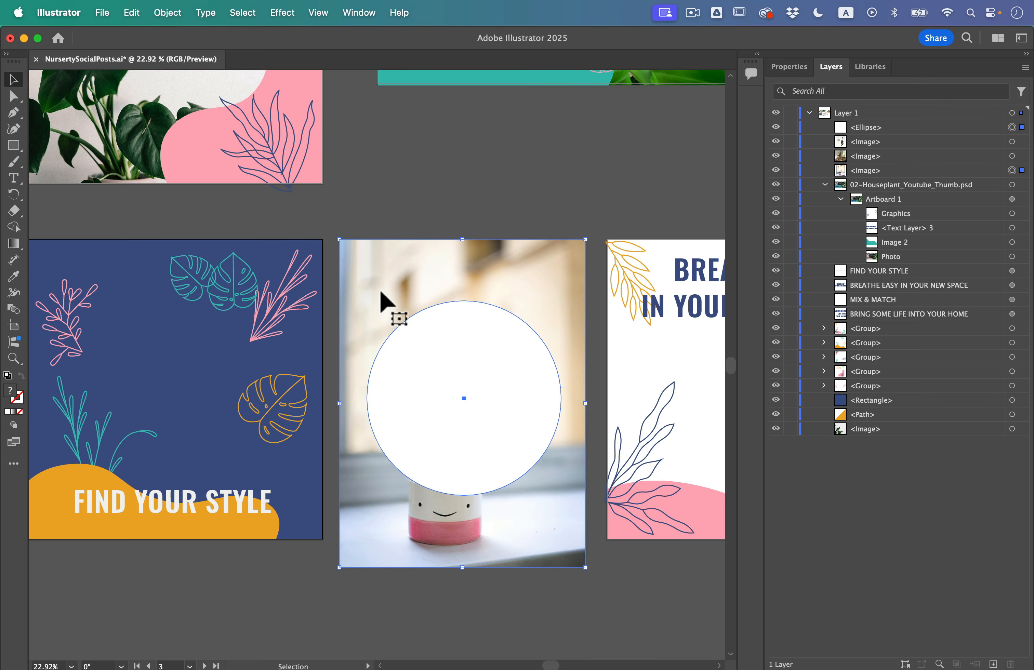
key("v")
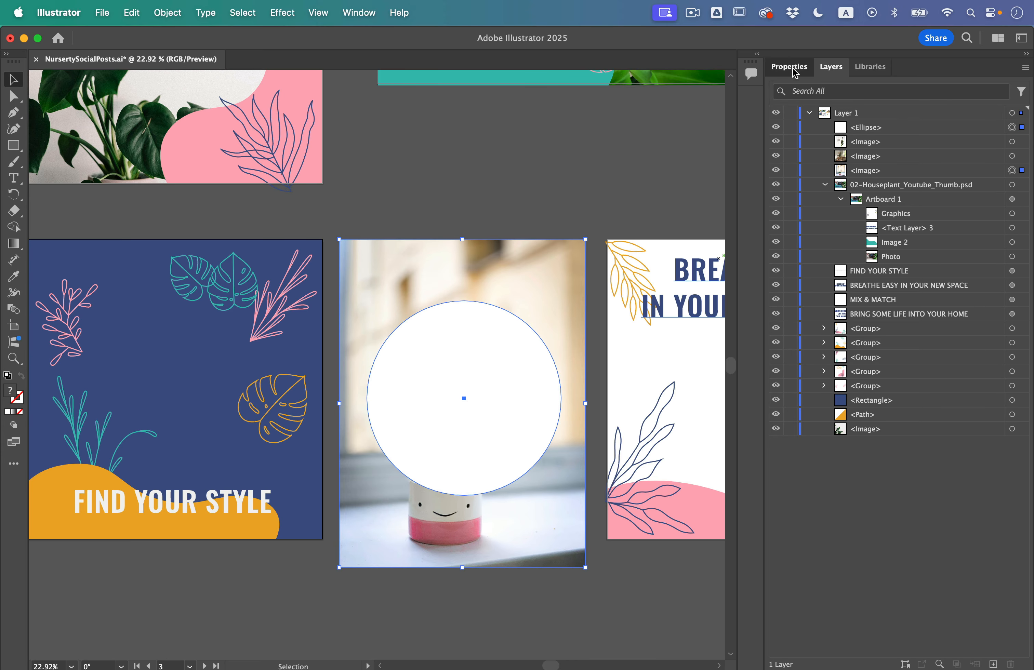
left_click(793, 70)
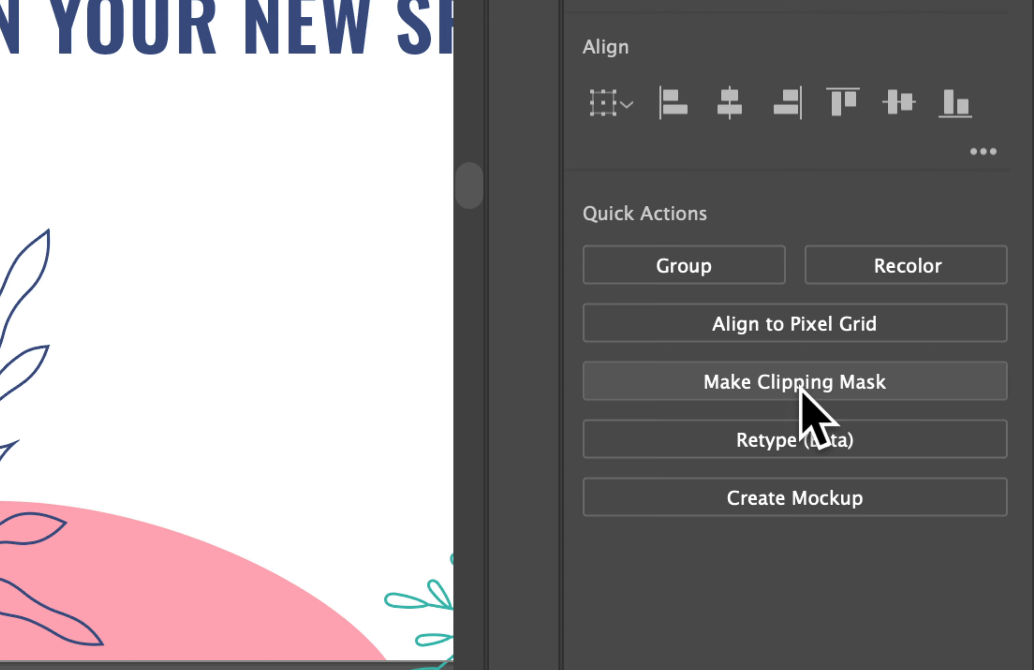
left_click(799, 383)
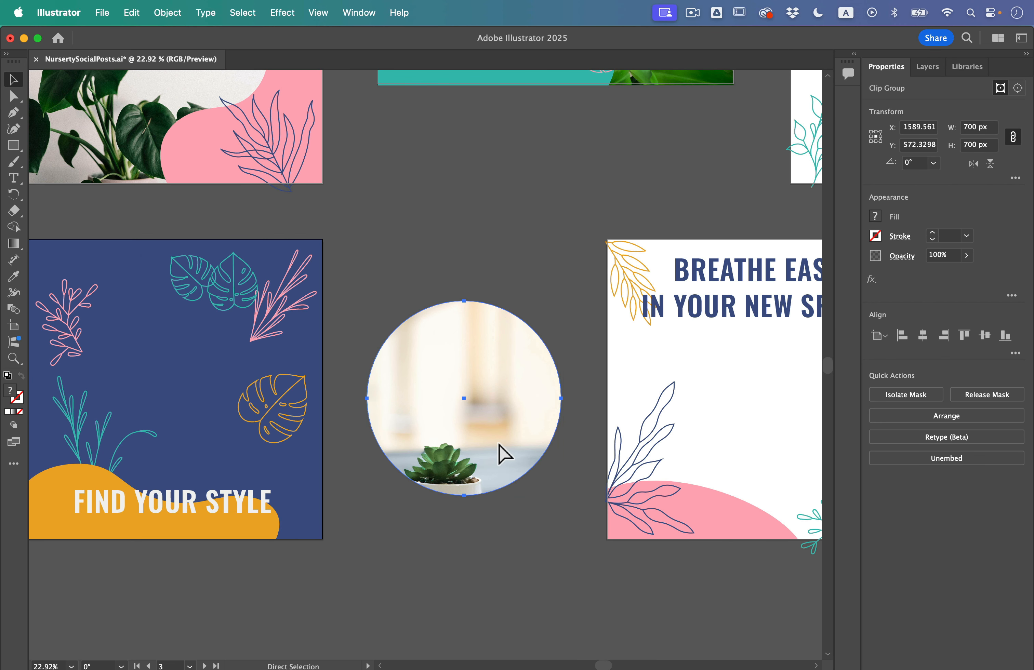
Step: Reposition the photo inside the circular mask to frame the whole potted succulent, and move the clipped circle onto the FIND YOUR STYLE artboard
mouse_move(487, 424)
left_mouse_down()
mouse_move(468, 396)
mouse_move(487, 409)
left_mouse_up()
key("super+z")
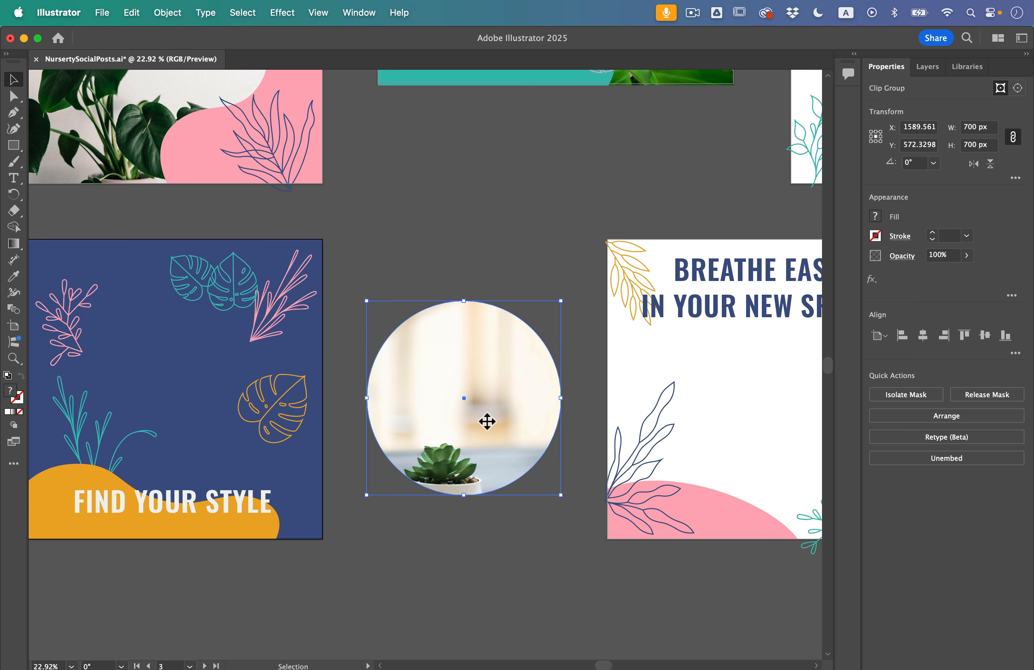
double_click(467, 331)
left_click(485, 366)
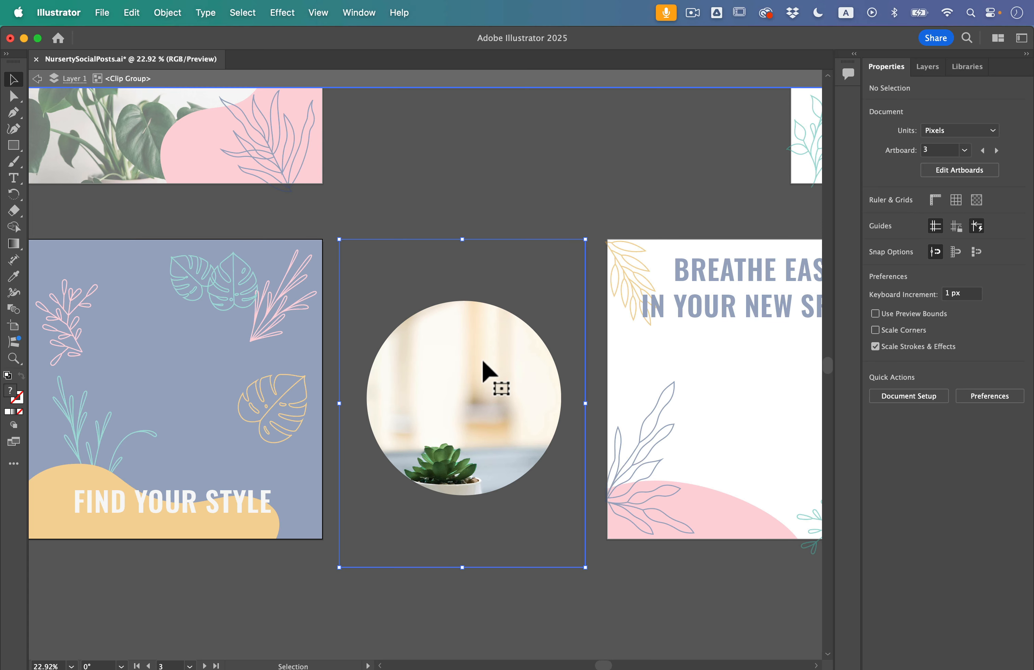
left_click_drag(466, 448, 472, 397)
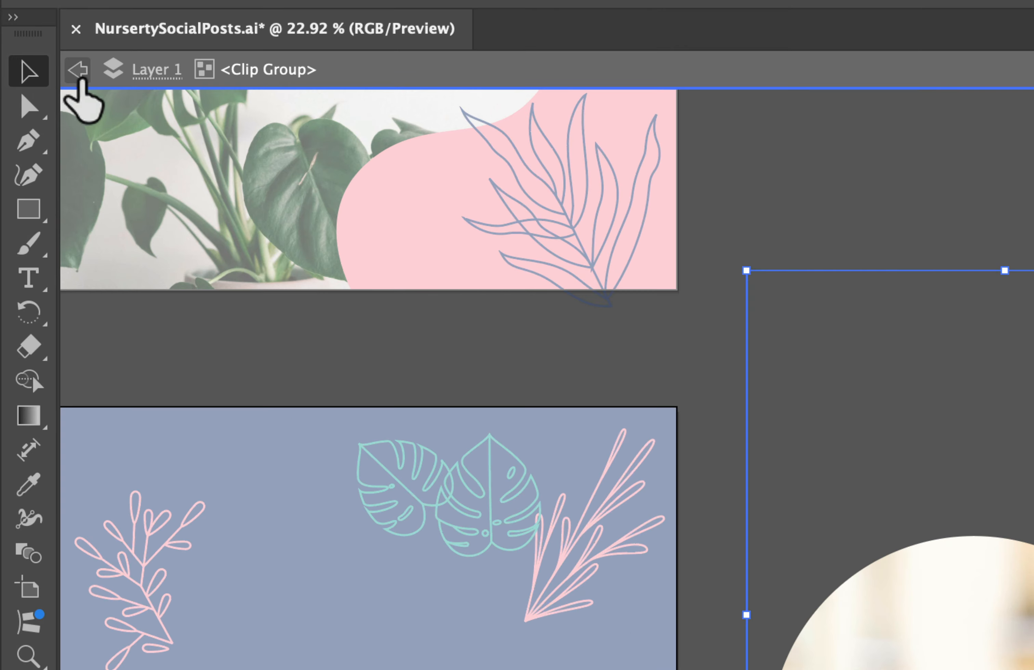
left_click(37, 78)
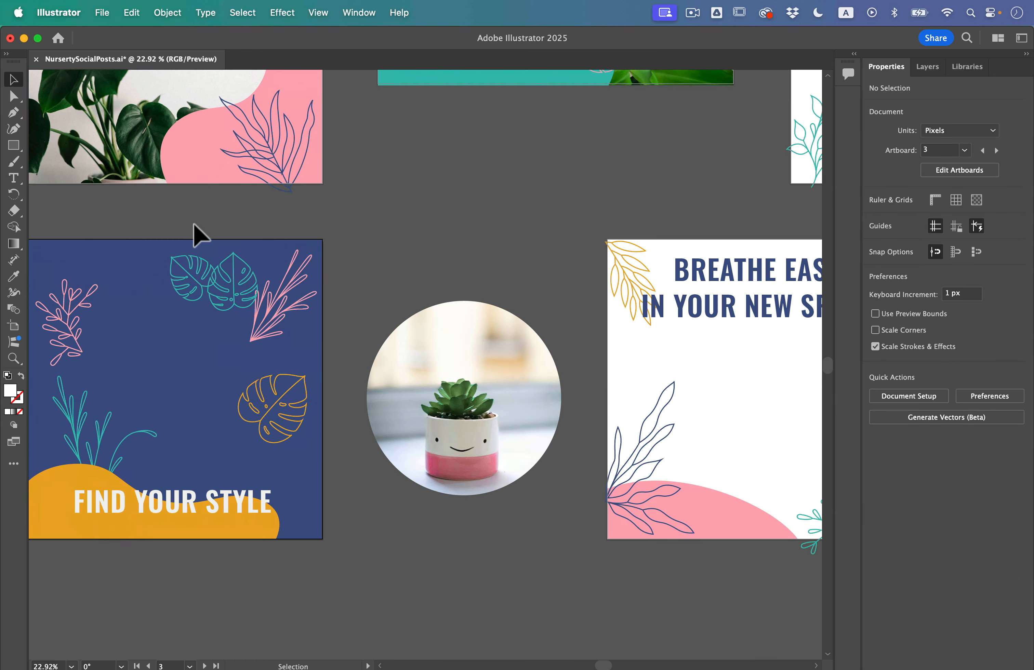
scroll(453, 413, "left", 5)
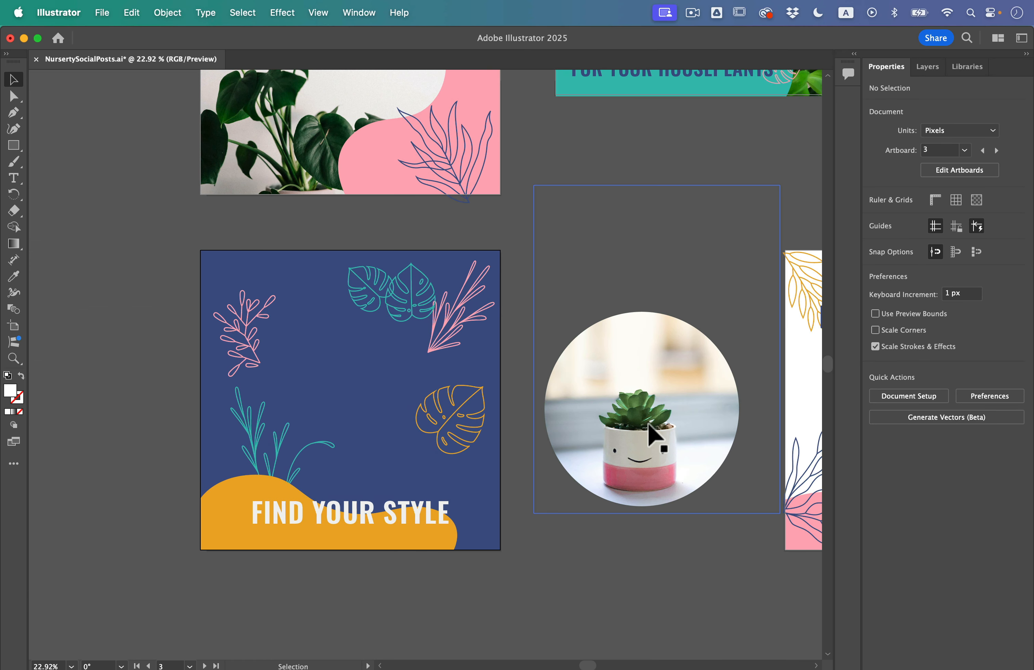
left_click_drag(652, 431, 351, 405)
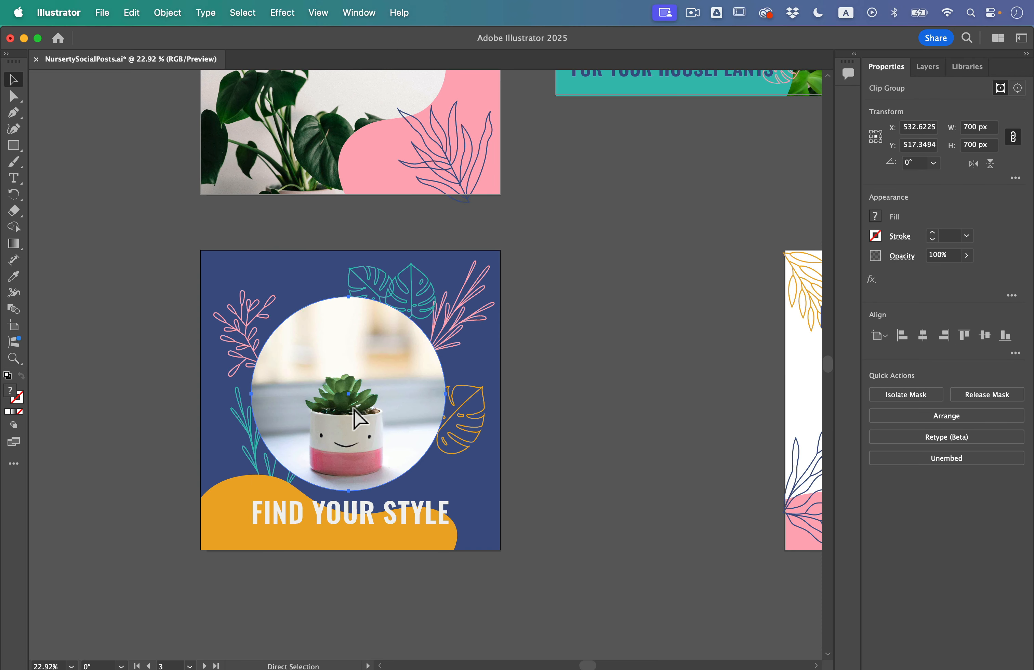
Step: Move the hanging plants photo over the BREATHE EASY artboard and enlarge it proportionally to about 1161 by 1451 px, overlapping all artboard edges
scroll(626, 322, "right", 5)
scroll(625, 322, "right", 10)
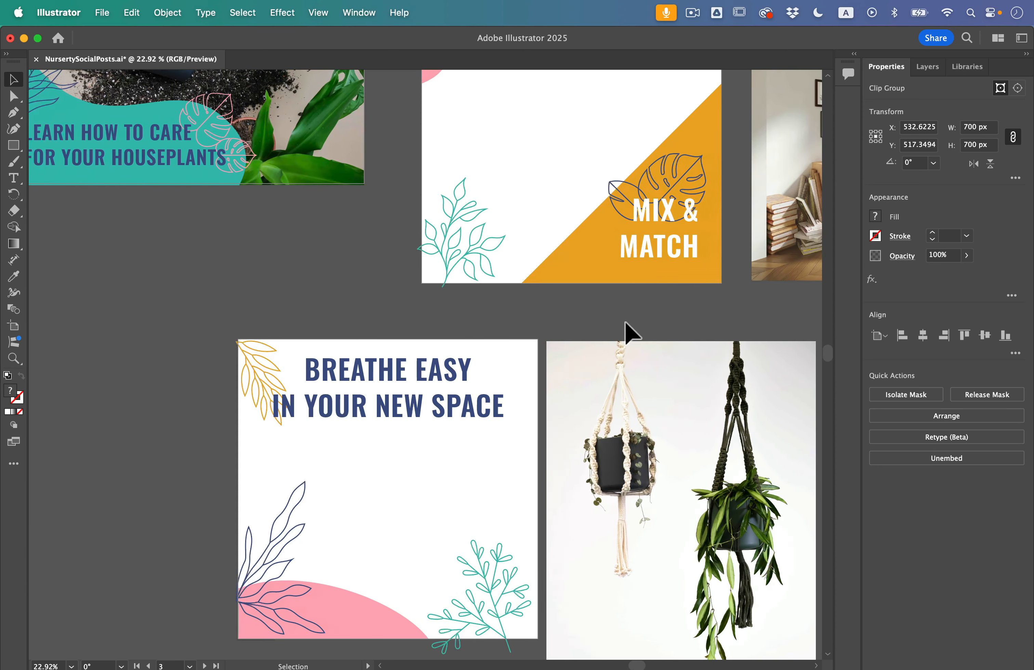
scroll(626, 322, "down", 2)
scroll(625, 320, "left", 5)
scroll(624, 321, "down", 4)
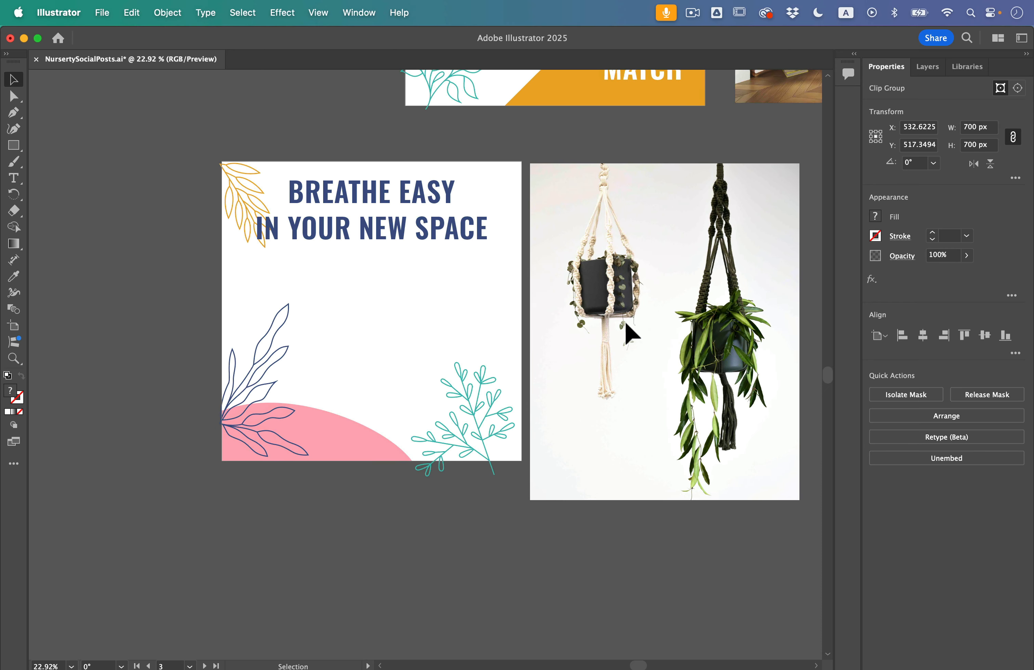
left_click_drag(625, 333, 430, 300)
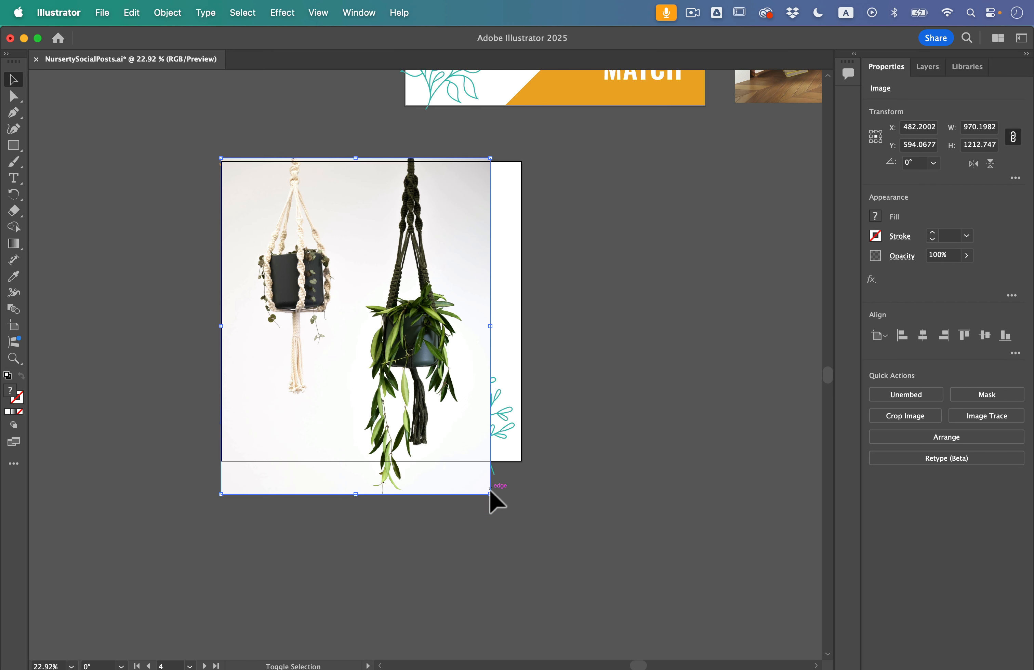
left_click_drag(490, 495, 532, 552)
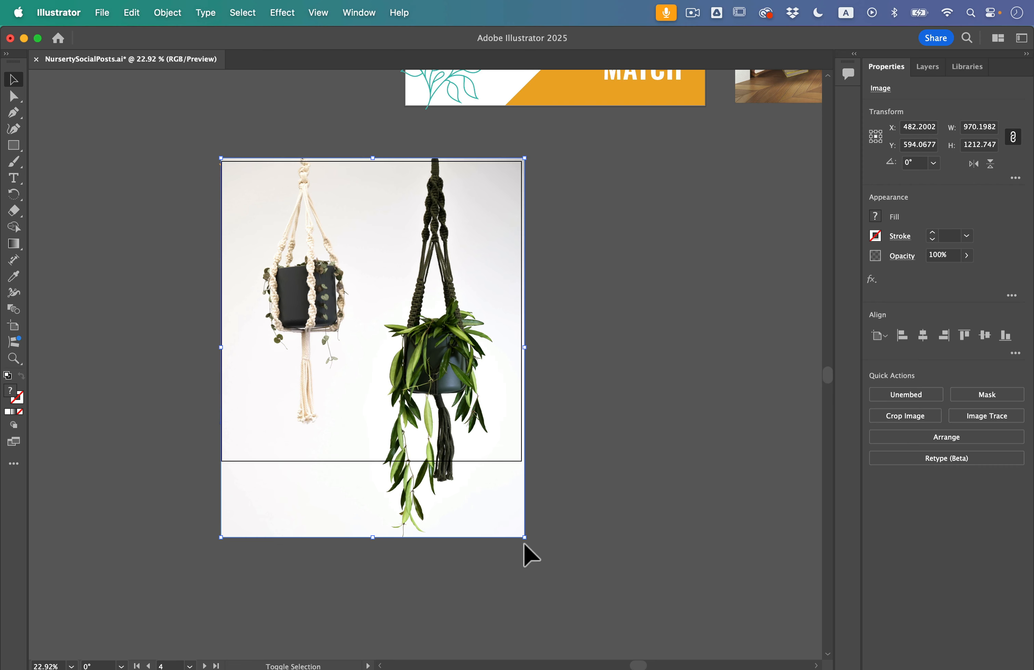
left_click_drag(474, 470, 466, 461)
left_click_drag(516, 528, 535, 552)
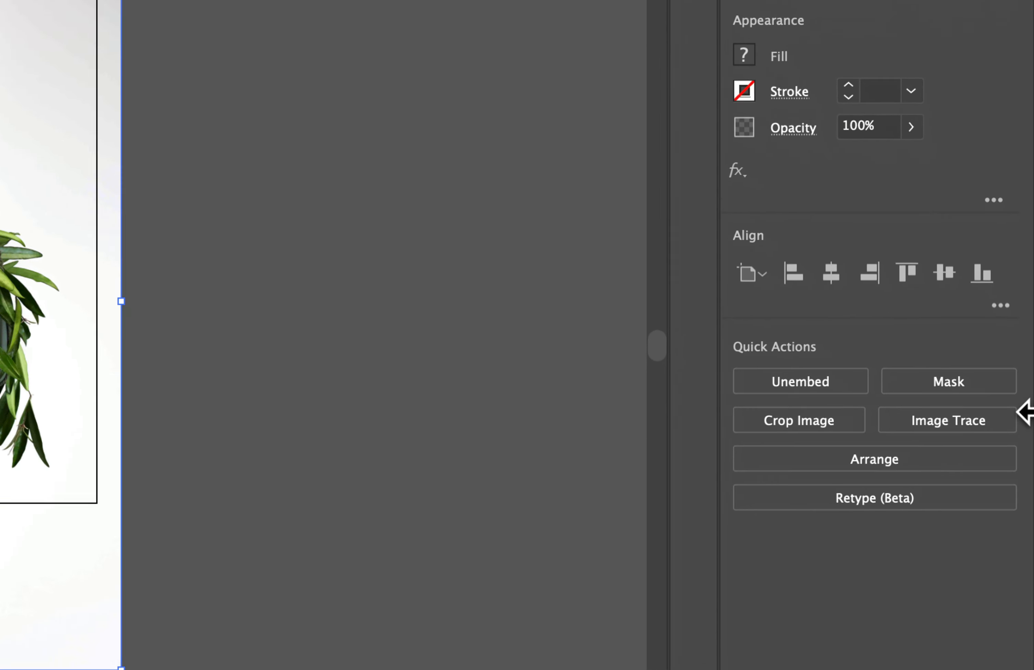
Step: Add a clipping mask to the hanging plants photo and flip the image horizontally inside it
left_click(951, 382)
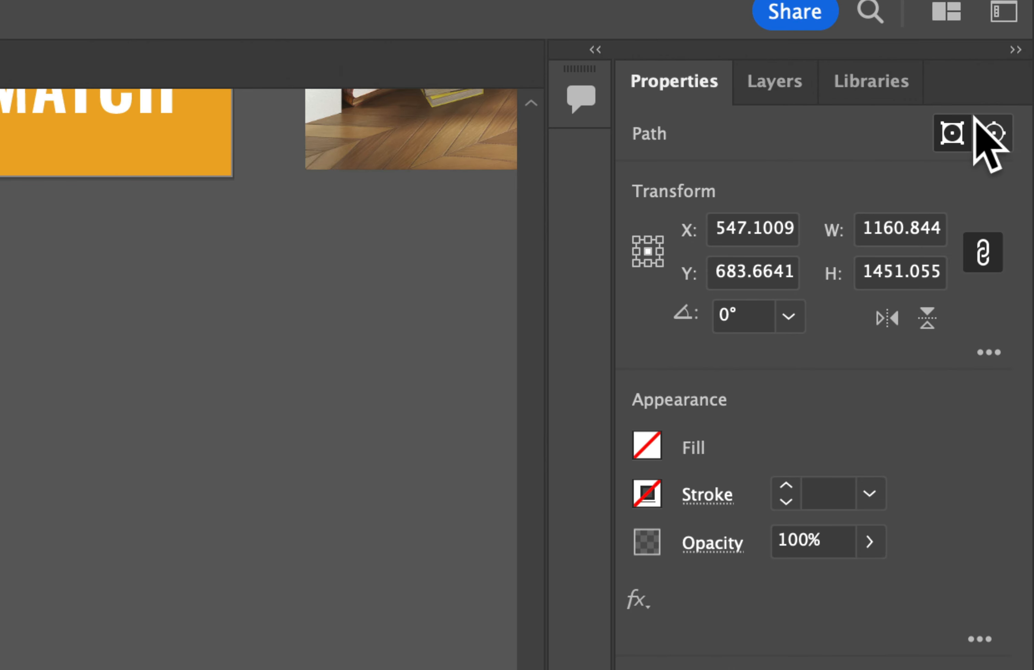
left_click(1018, 89)
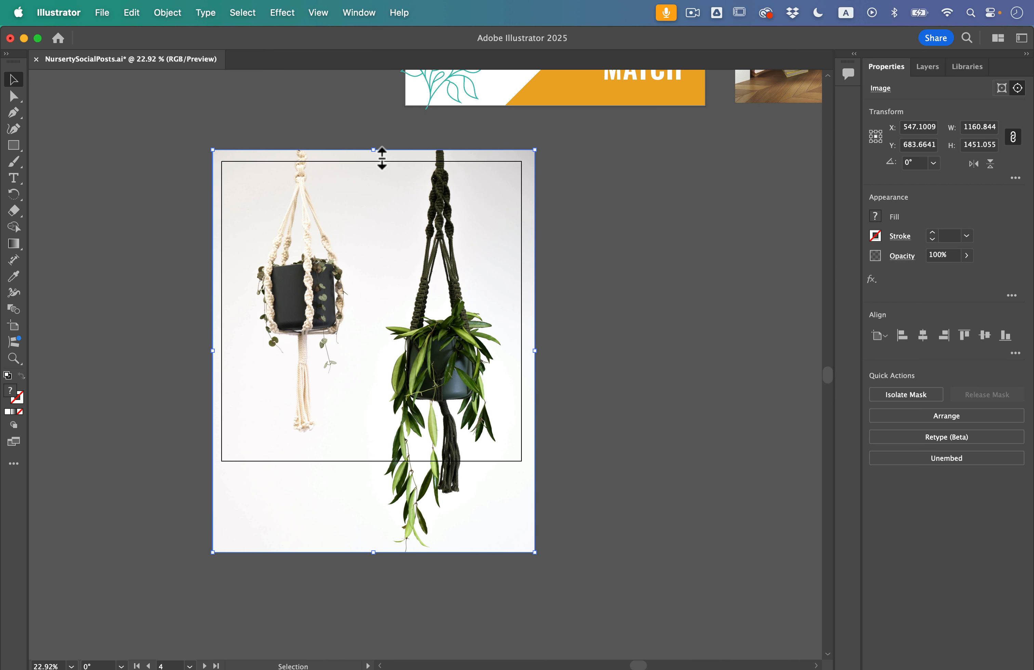
mouse_move(374, 151)
left_mouse_down()
mouse_move(376, 203)
mouse_move(378, 155)
left_mouse_up()
key("super+z")
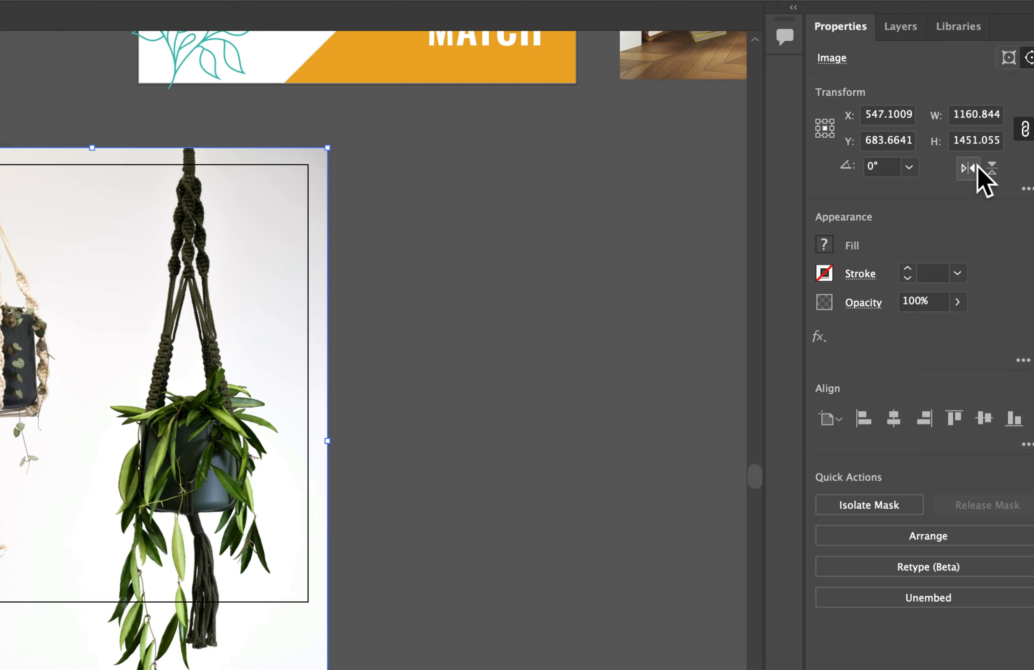
left_click(972, 163)
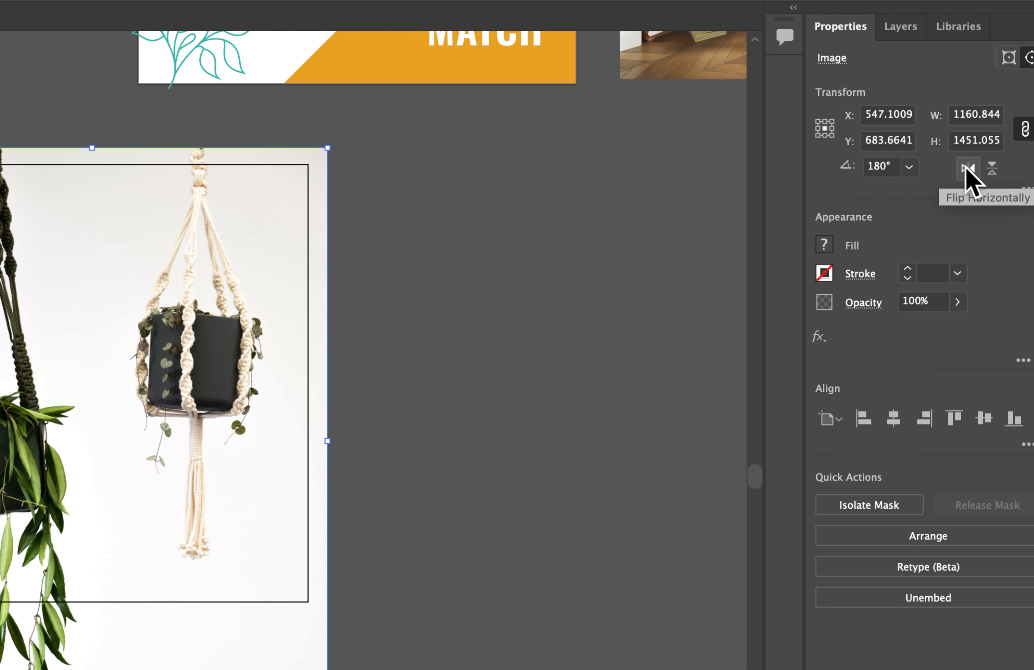
left_click(1010, 57)
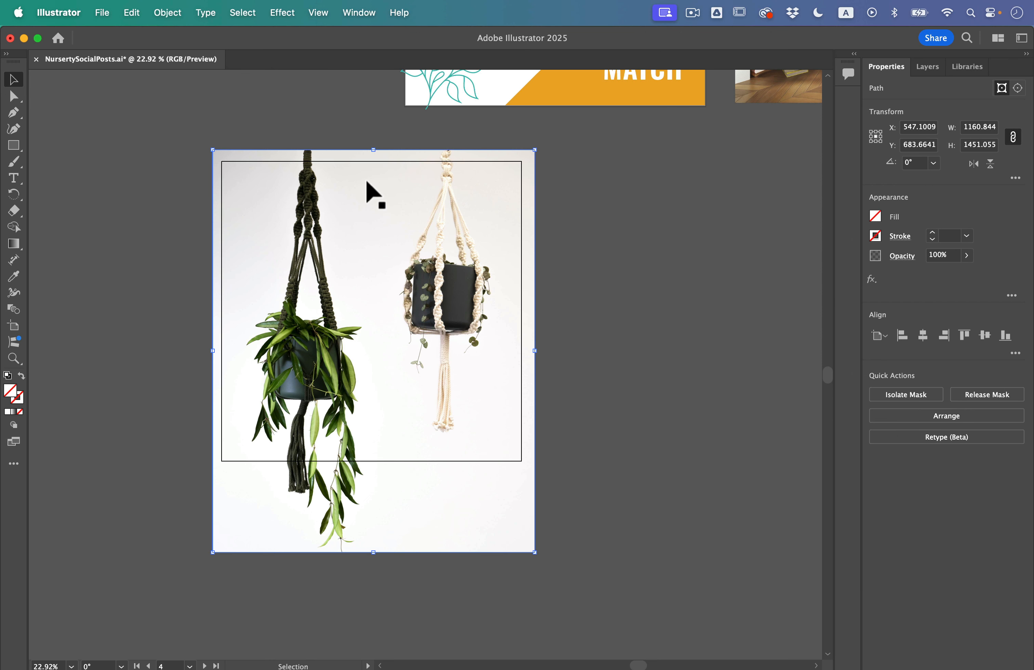
Step: Crop the photo's clipping path on all four sides to the artboard edges, making it about 1071 by 1080 px
left_click_drag(373, 150, 374, 162)
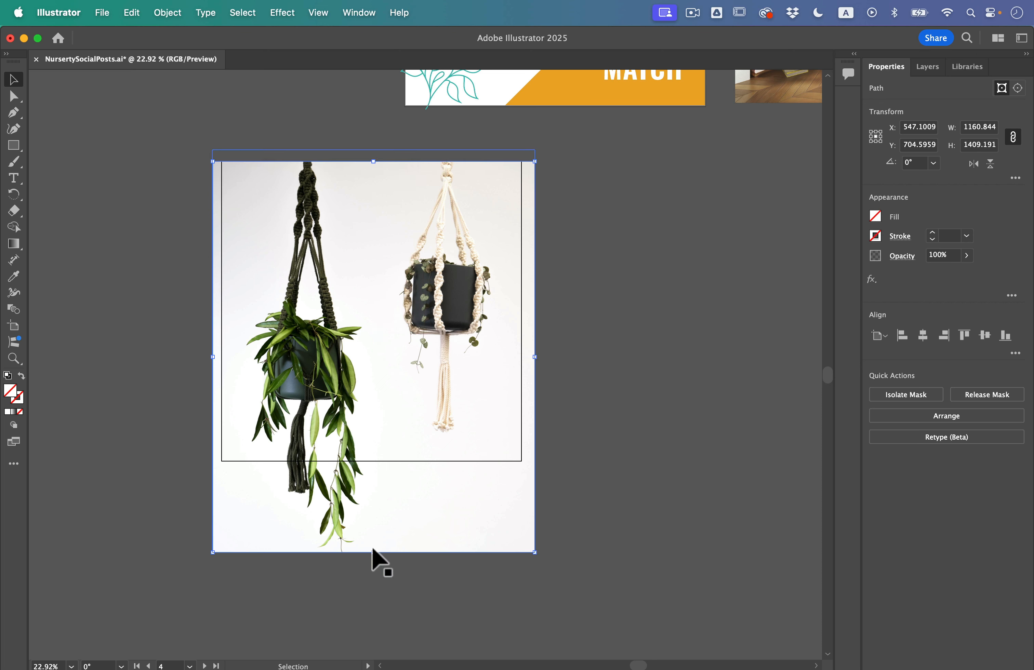
left_click_drag(372, 549, 373, 460)
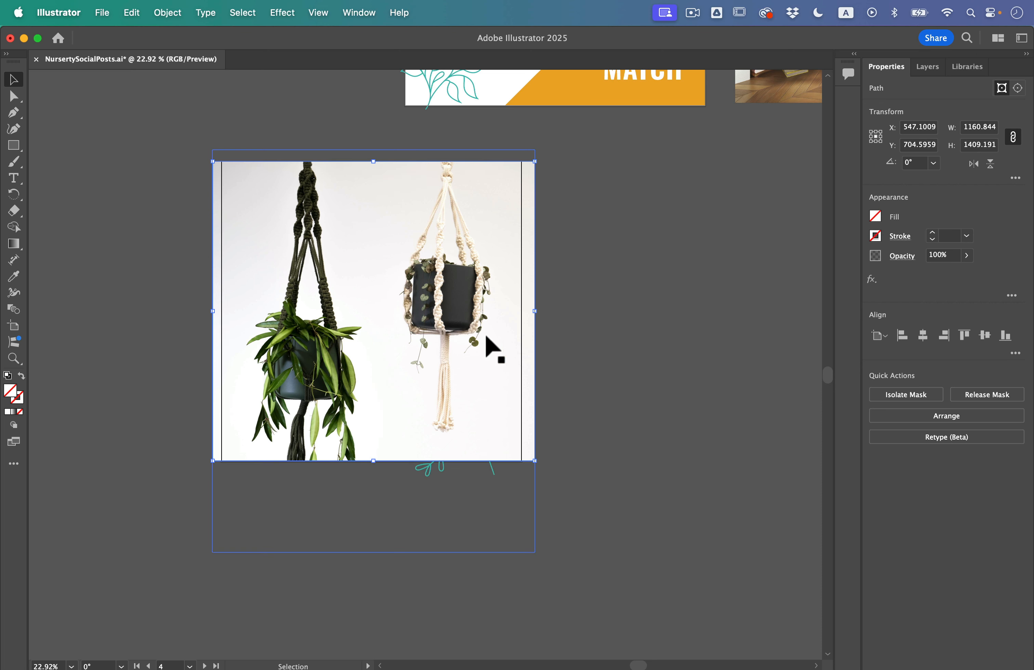
left_click_drag(535, 310, 502, 312)
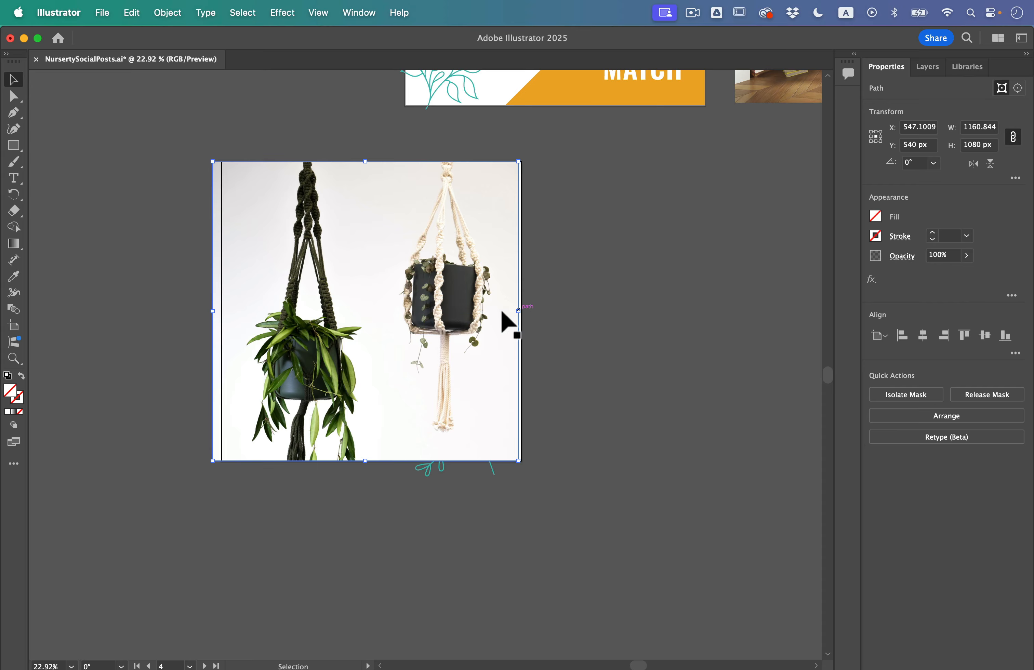
left_click_drag(214, 312, 223, 321)
left_click(623, 354)
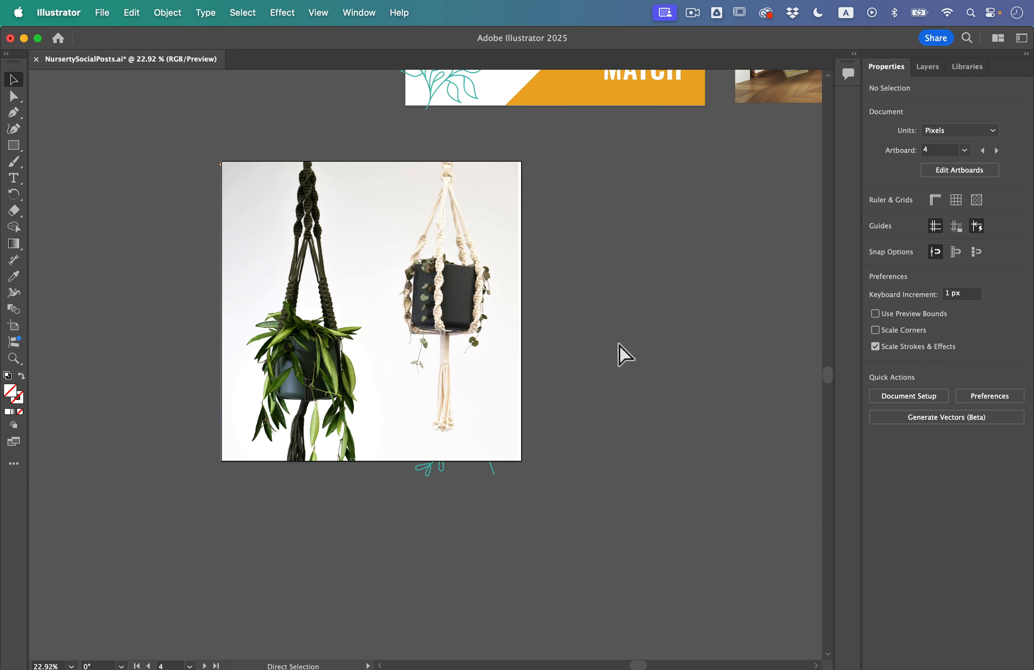
Step: Send the clipped hanging plants photo to the back, behind the BREATHE EASY text and artwork
left_click(170, 11)
left_click(170, 11)
left_click(370, 226)
left_click(158, 11)
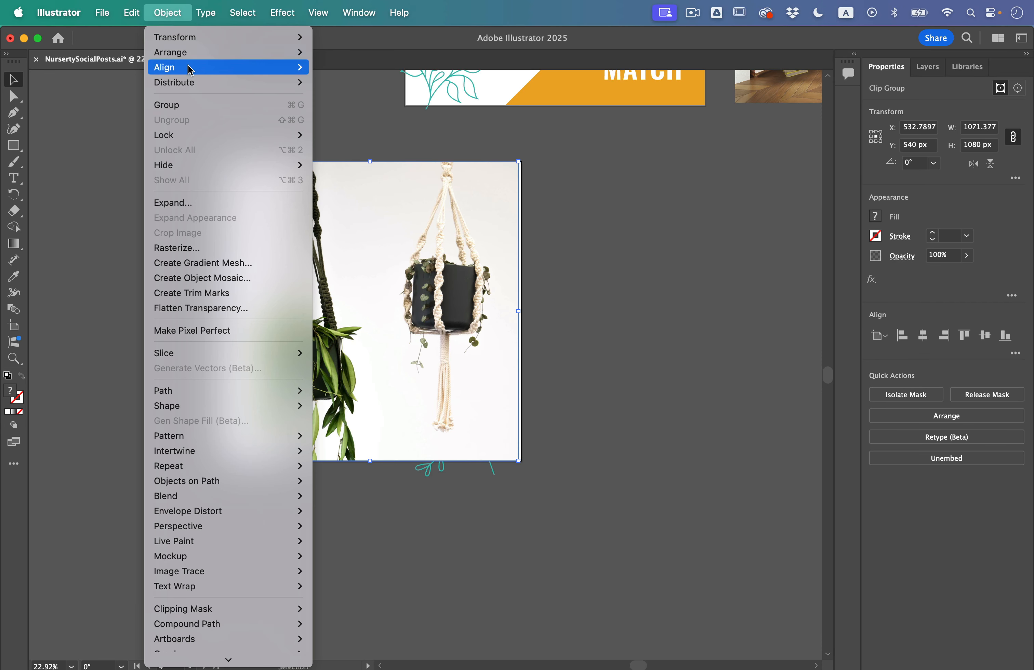
mouse_move(196, 53)
left_click(383, 97)
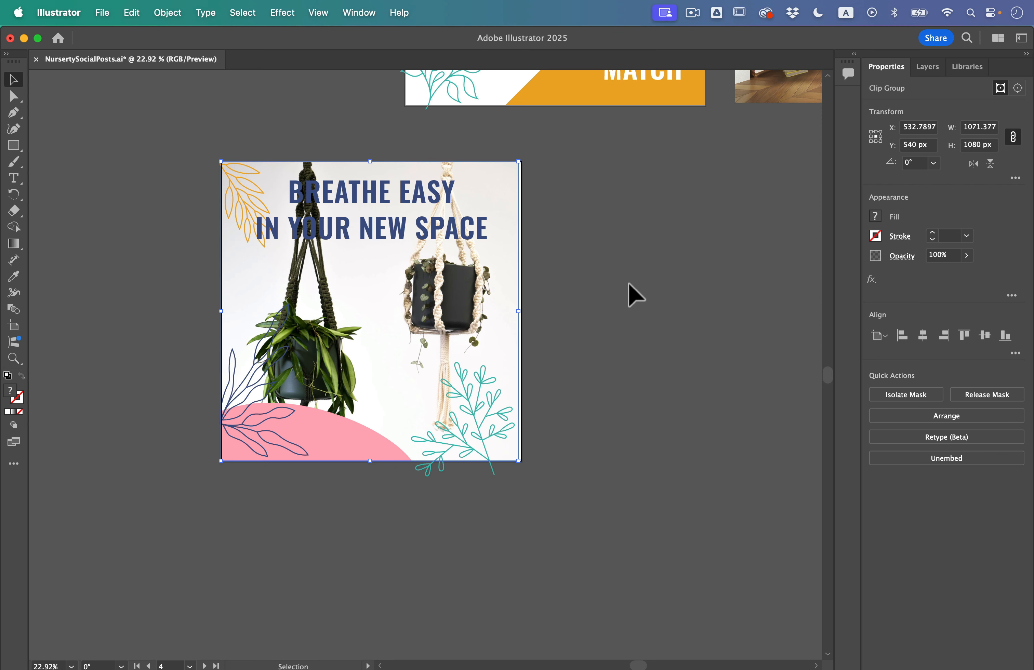
left_click(630, 292)
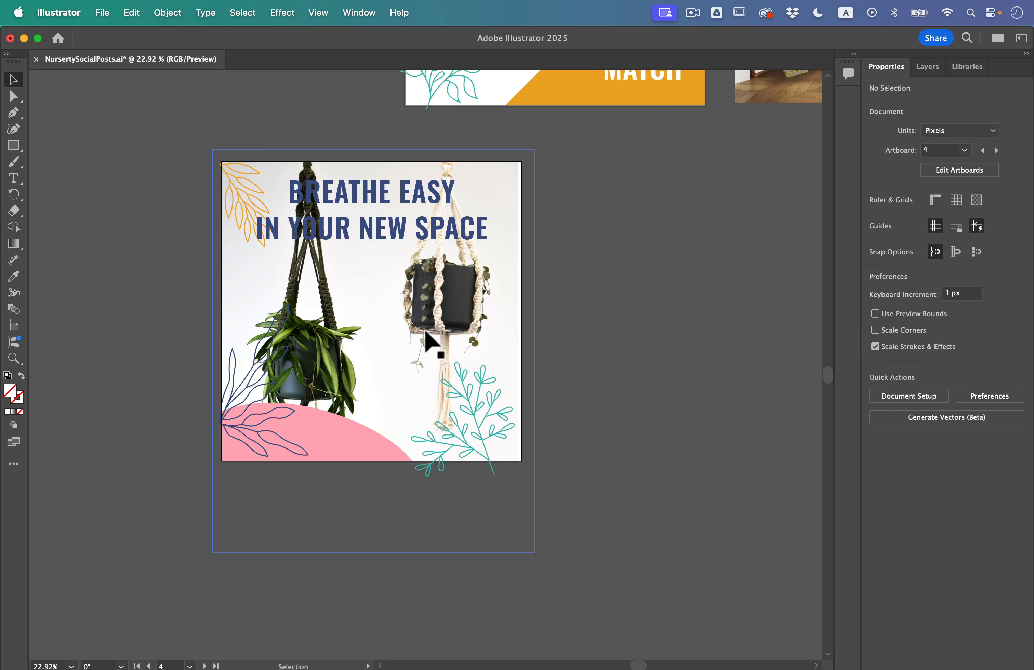
Step: Move the clipped hanging plants photo onto the MIX & MATCH artboard behind its artwork
scroll(626, 301, "up", 10)
left_click_drag(276, 625, 462, 262)
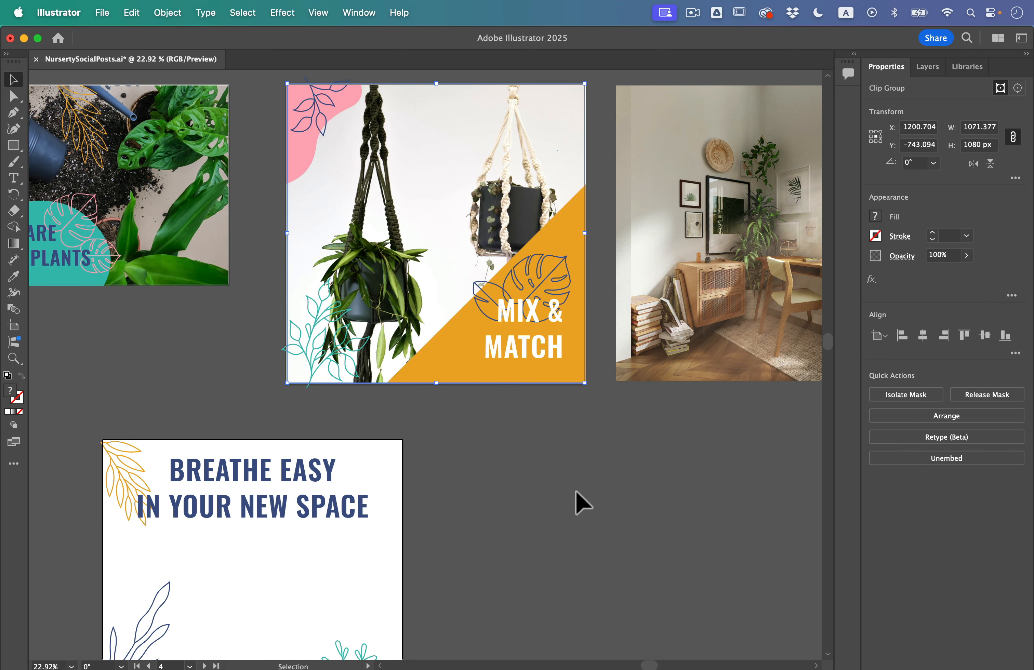
left_click(582, 503)
Step: Move the room photo onto the BREATHE EASY artboard and enlarge it proportionally to about 1083 px square to cover the artboard
left_click_drag(734, 133, 539, 486)
scroll(540, 486, "down", 6)
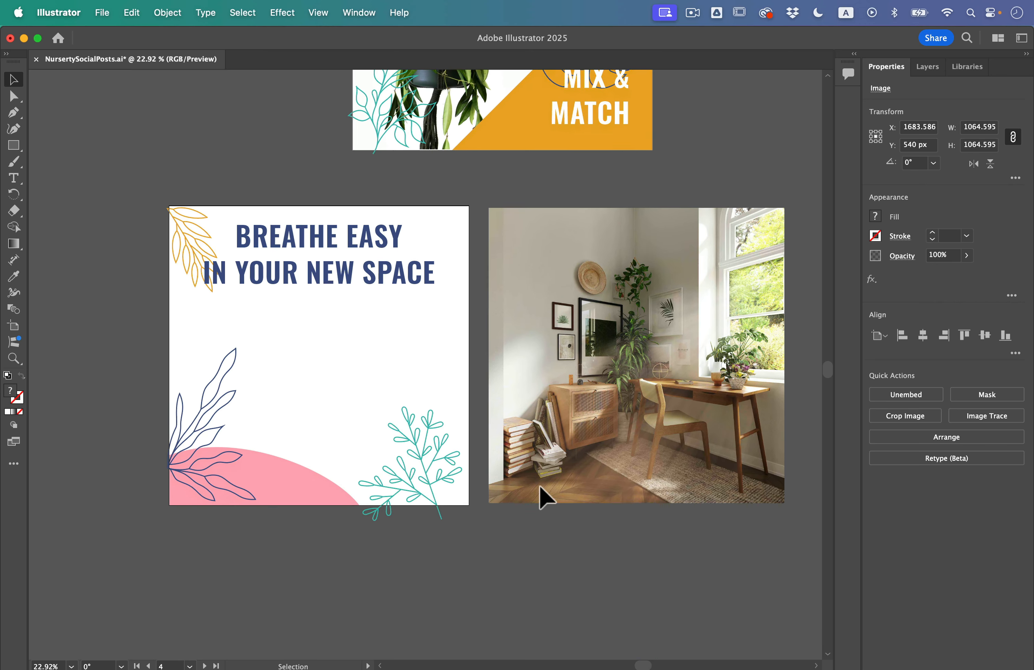
left_click_drag(728, 444, 399, 428)
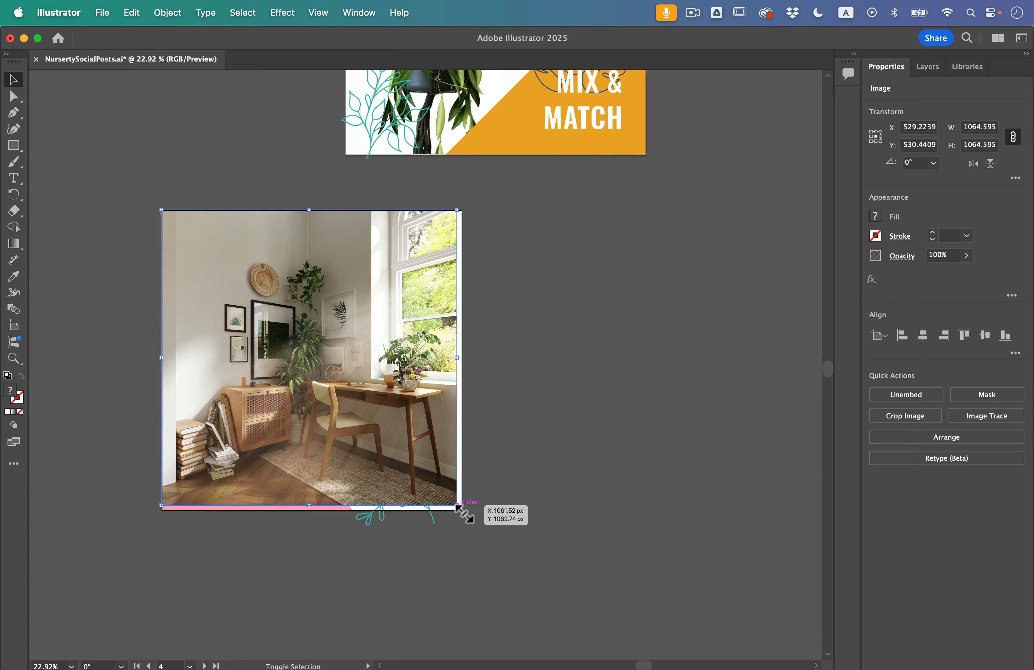
left_click_drag(460, 508, 464, 515)
scroll(273, 466, "up", 2)
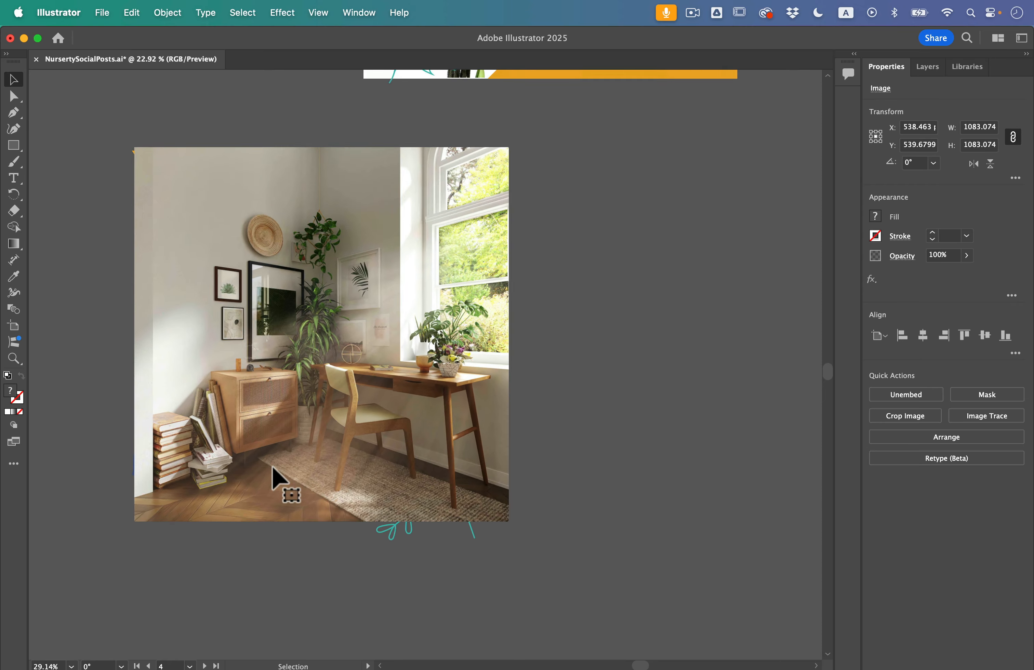
scroll(272, 466, "up", 2)
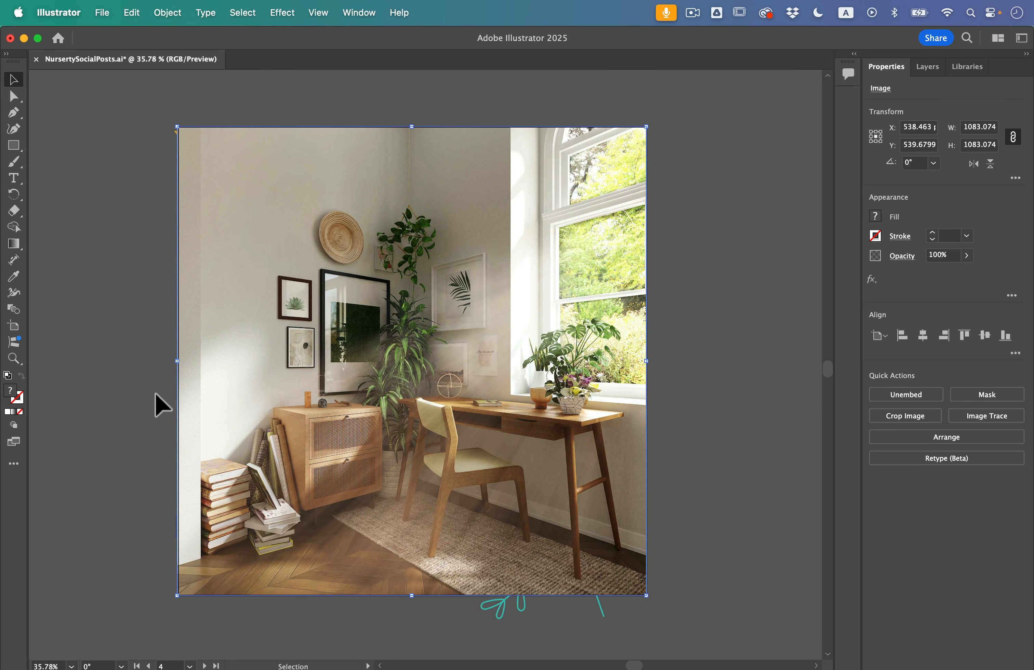
Step: Draw a rectangle about 1085 by 813 px over the lower part of the room photo and fill it with the white-to-black gradient
left_click(138, 367)
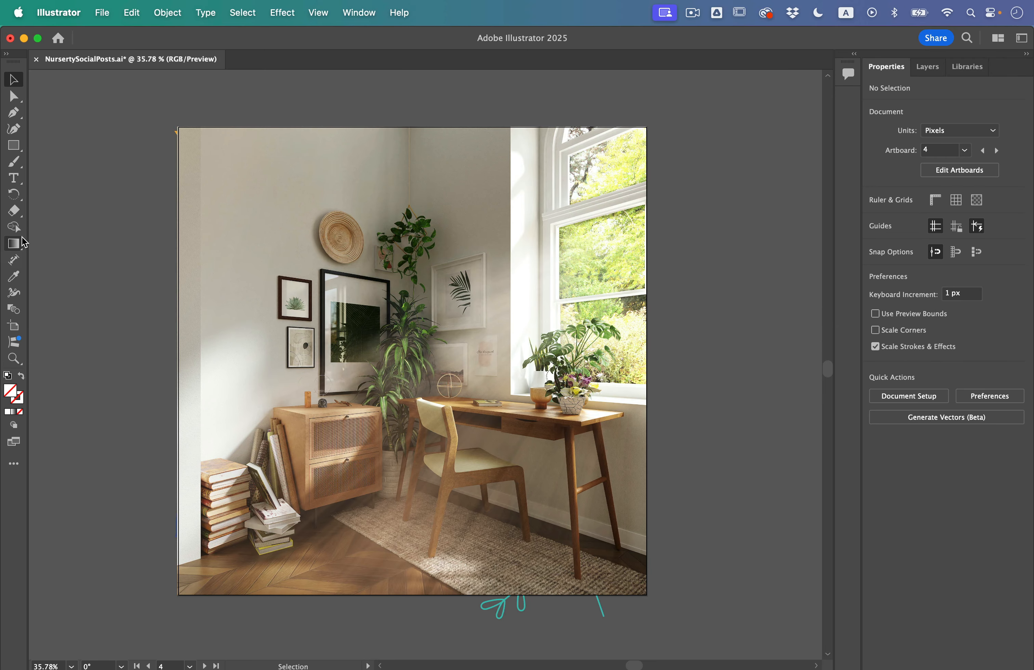
left_click(15, 150)
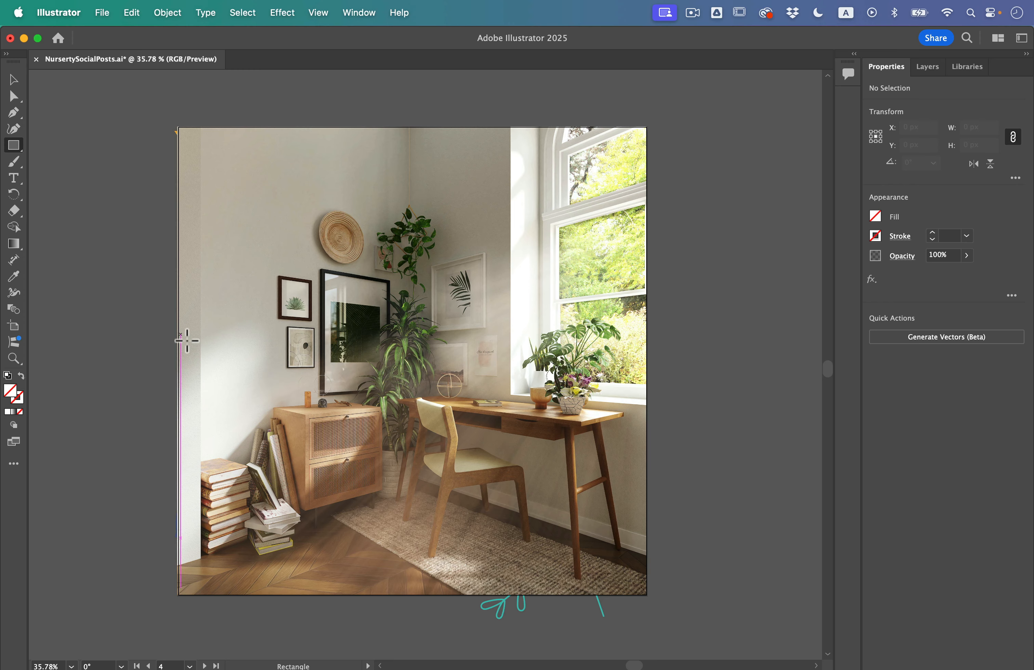
left_click_drag(177, 240, 655, 603)
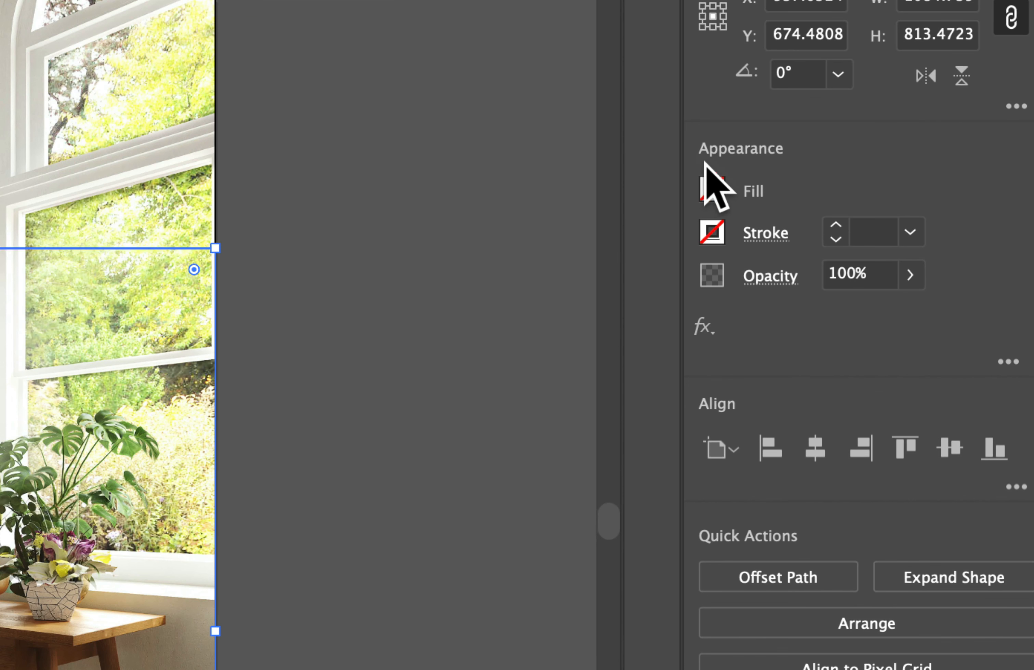
left_click(711, 186)
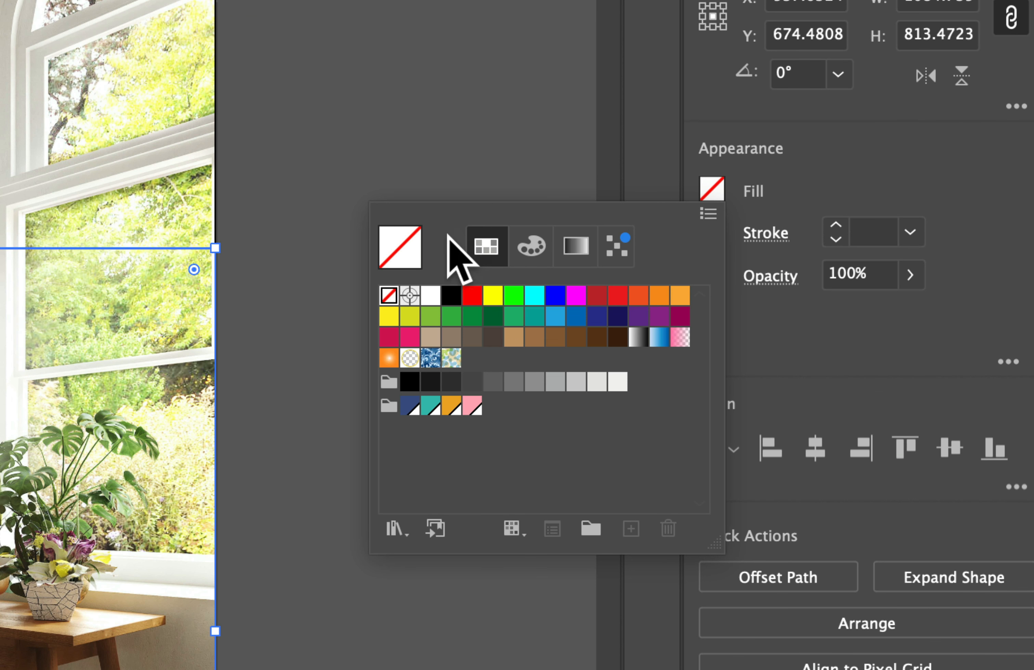
left_click(639, 338)
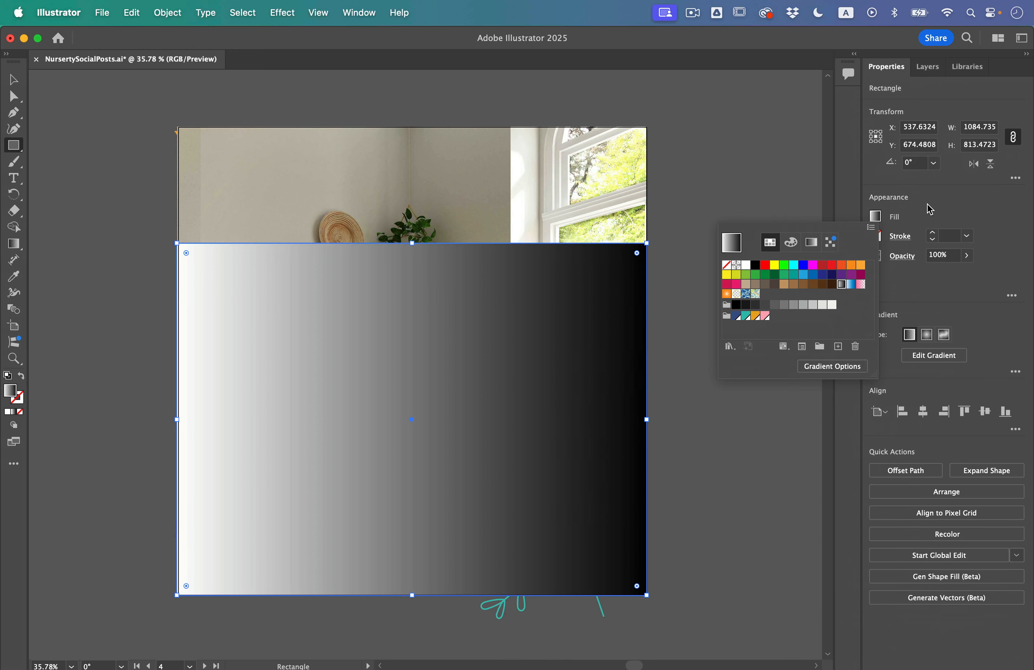
left_click(931, 208)
Step: Select the gradient rectangle together with the room photo and make an opacity mask from them
left_click(13, 80)
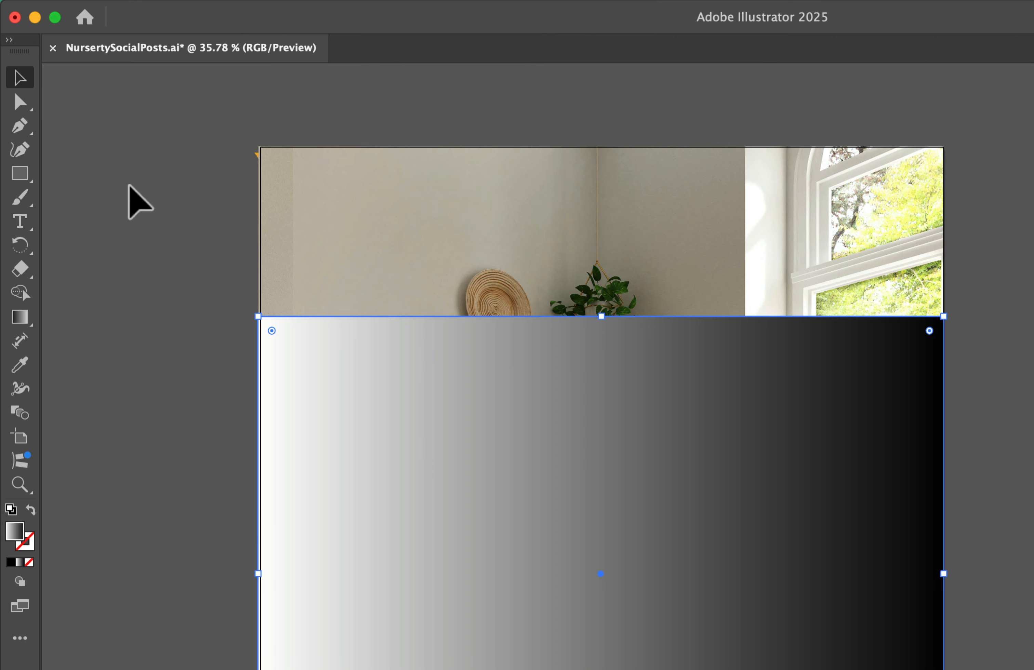
left_click(360, 223, "shift")
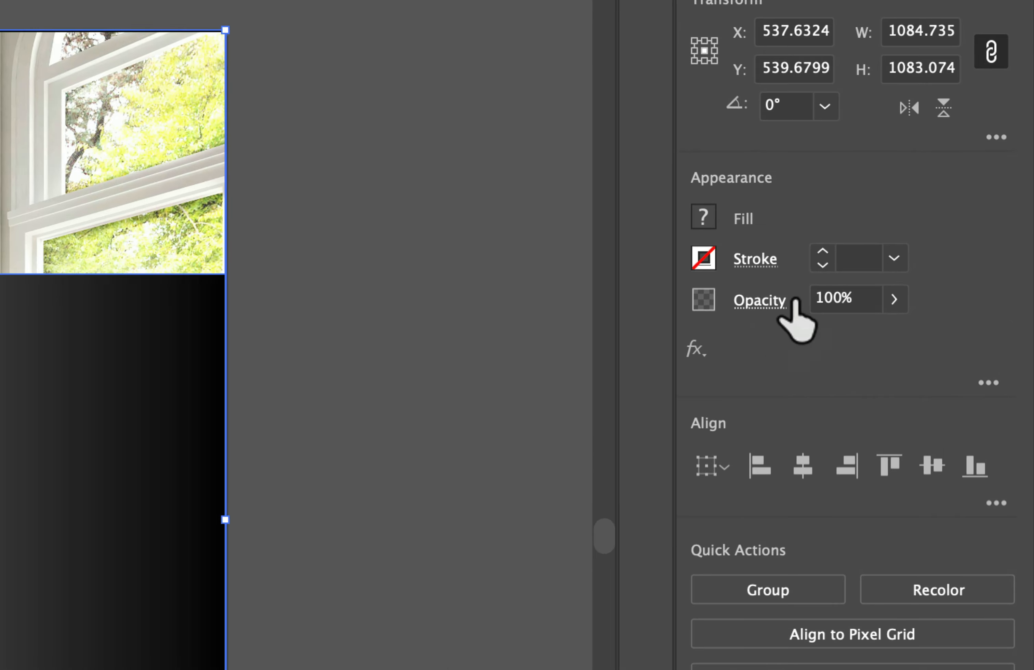
left_click(758, 301)
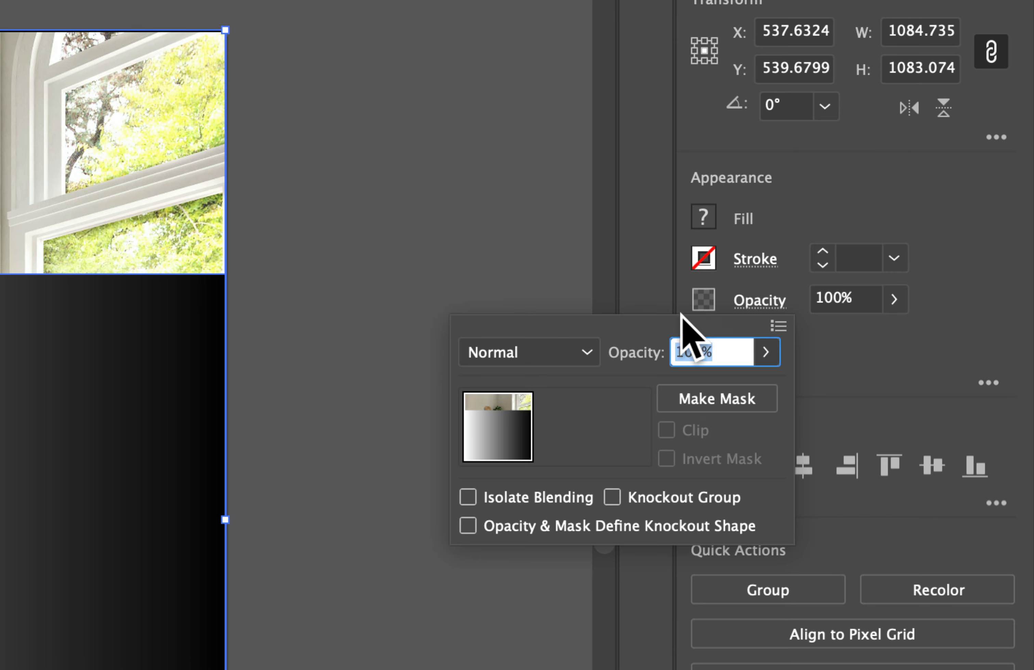
left_click(730, 400)
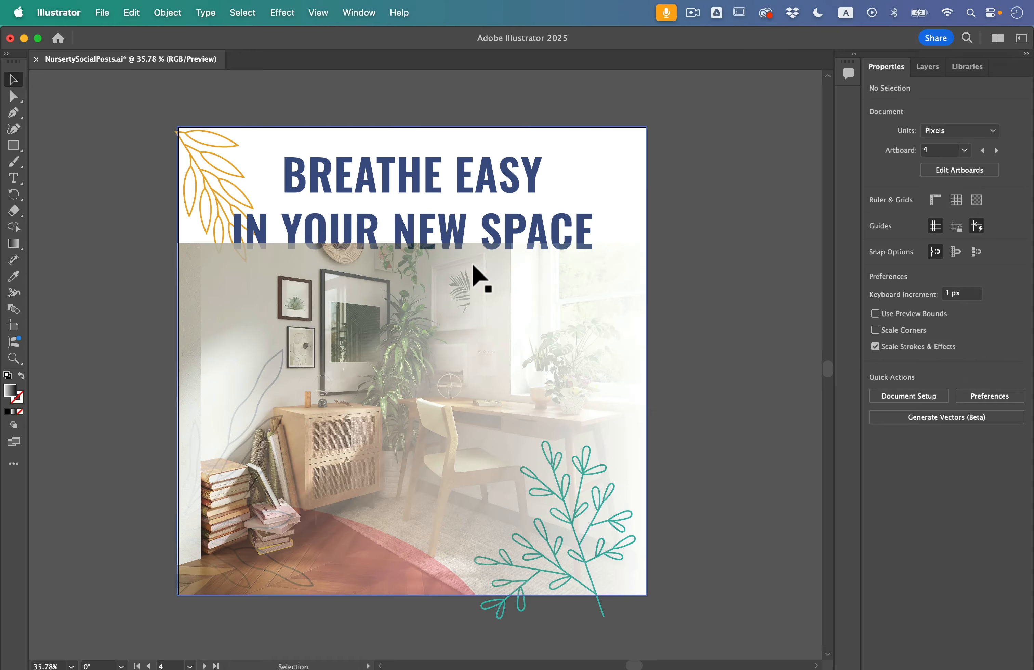
Step: Unlink the room photo from its opacity mask, and switch between the photo and mask editing modes
left_click(457, 326)
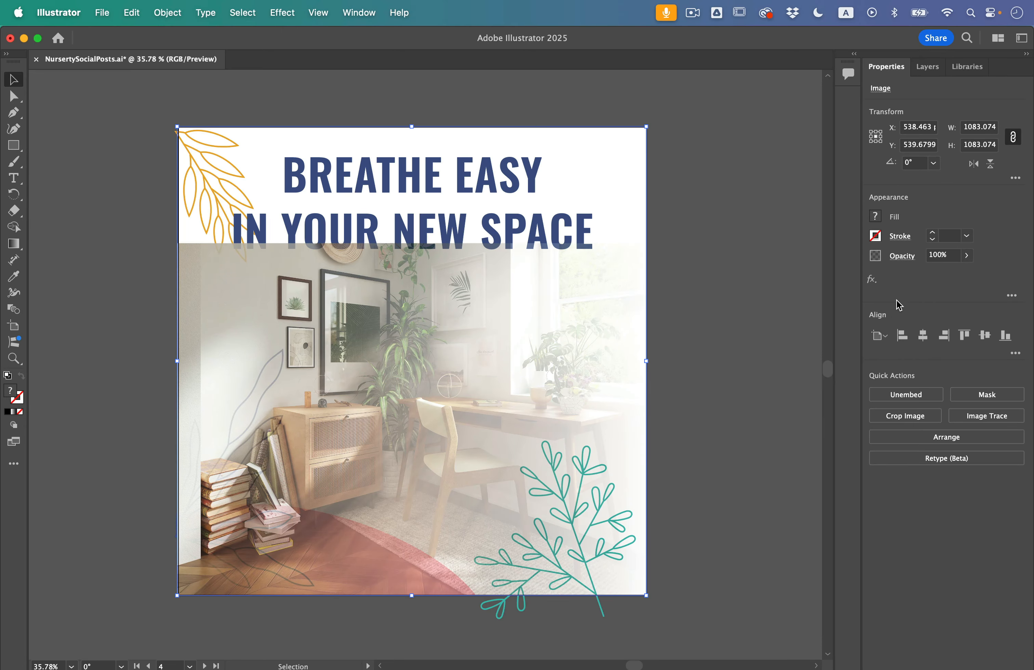
left_click(906, 257)
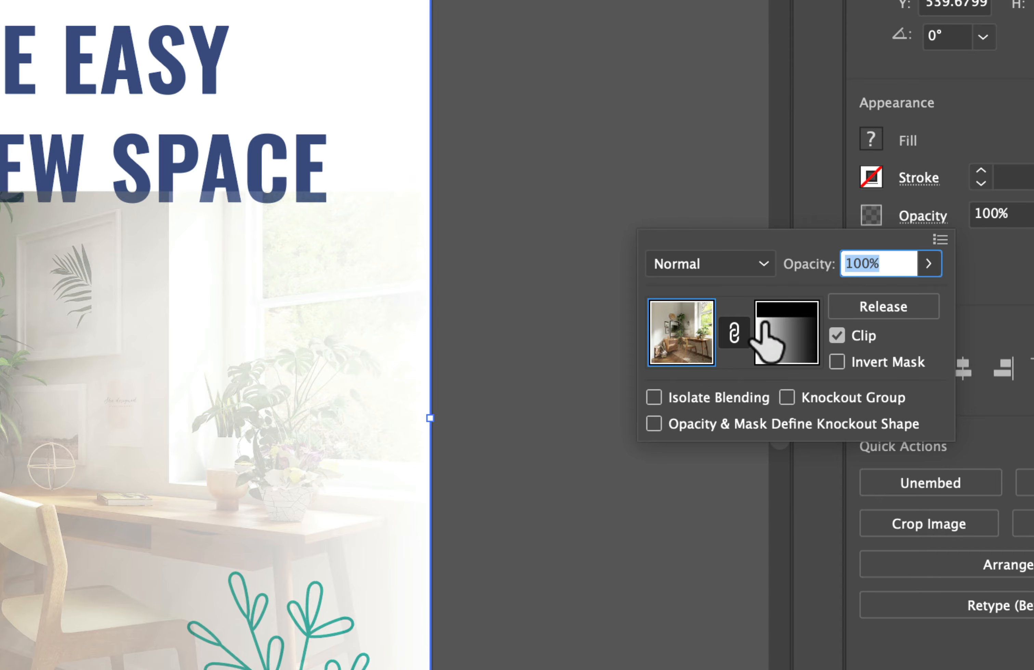
left_click(734, 334)
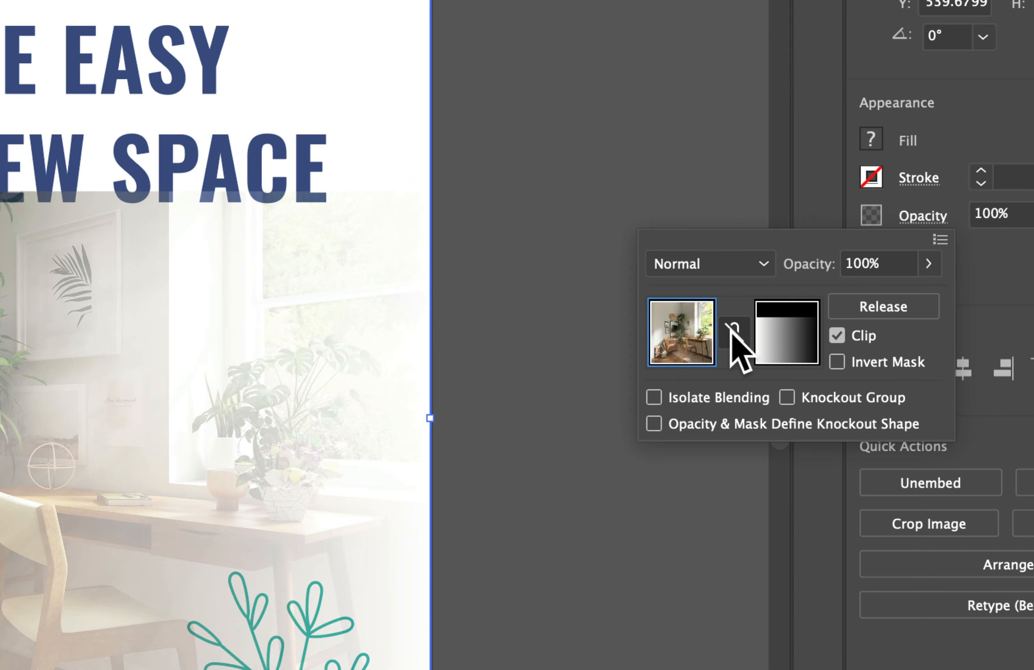
left_click(777, 351)
left_click(701, 354)
left_click(777, 350)
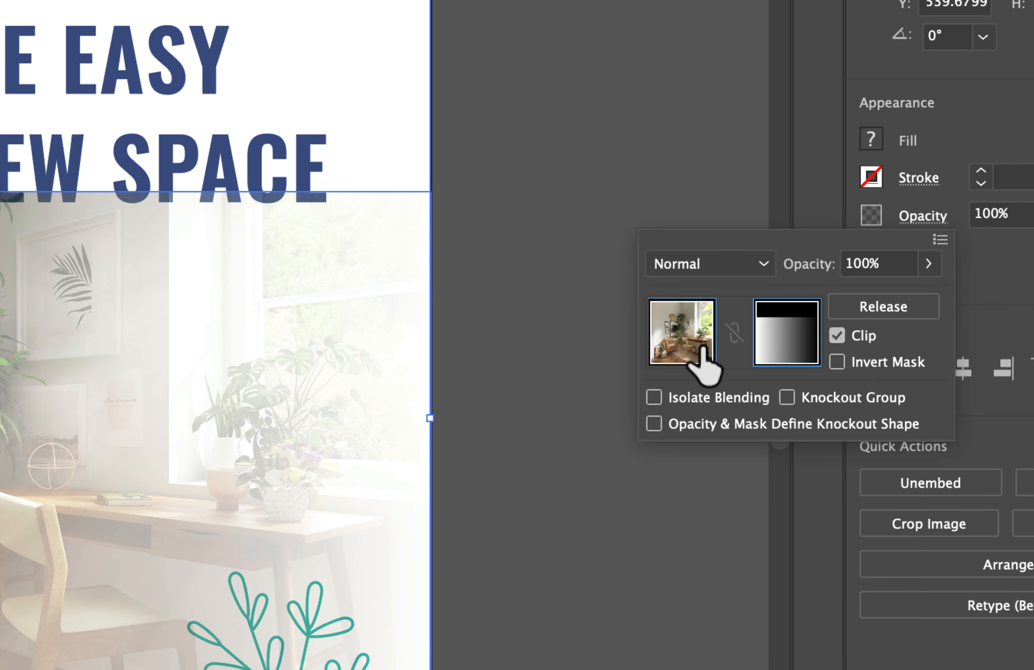
left_click(696, 357)
Step: Activate the opacity mask and lower the upper edge of its gradient rectangle, shortening it to about 779 px high
left_click(810, 345)
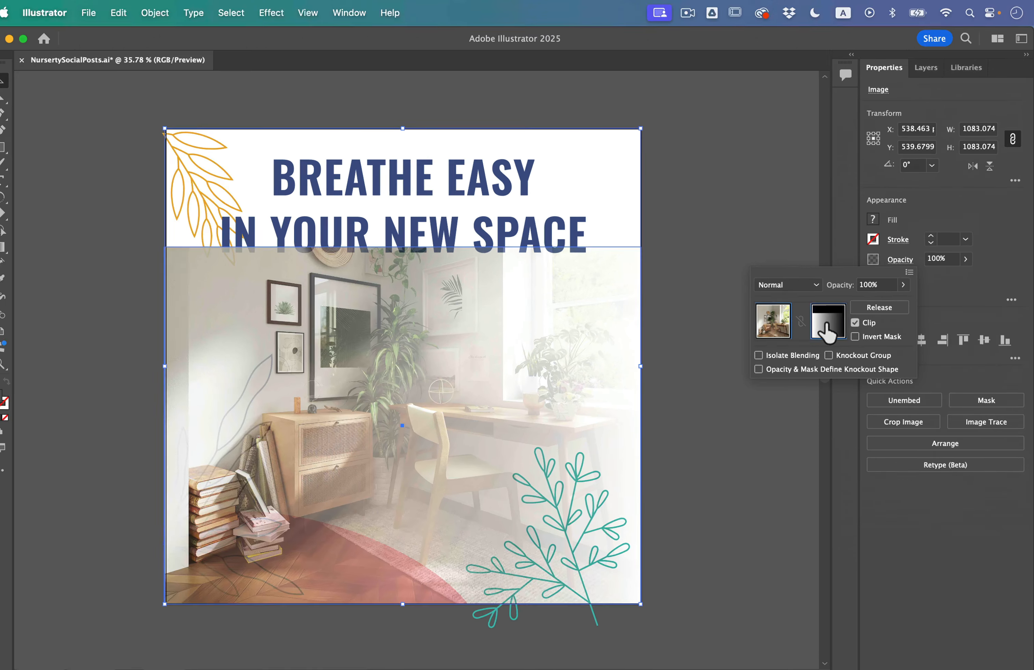
left_click(469, 297)
mouse_move(418, 249)
left_mouse_down()
mouse_move(419, 279)
mouse_move(421, 266)
left_mouse_up()
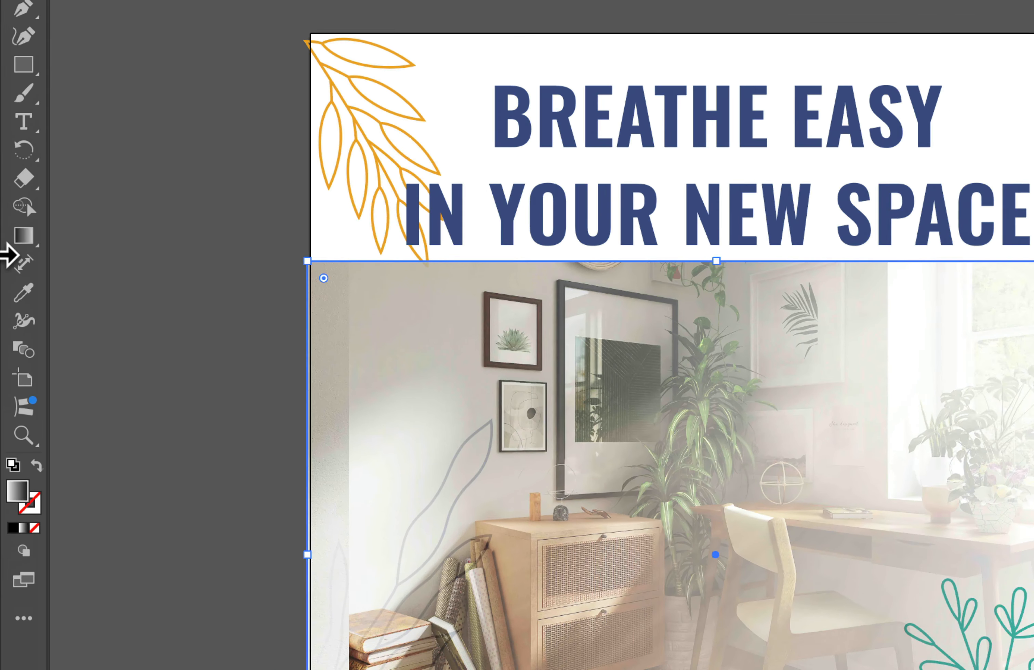
Step: Redraw the mask's gradient vertically, running from white just below the rectangle's middle up to black near its upper edge
left_click(14, 244)
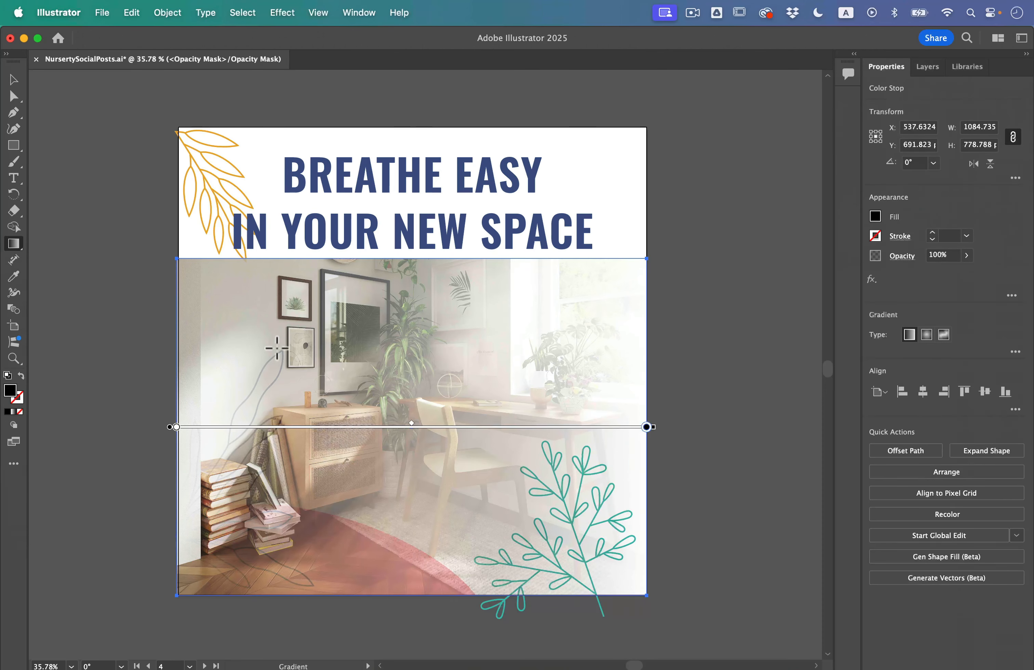
left_click_drag(276, 348, 279, 441)
left_click_drag(332, 593, 330, 287)
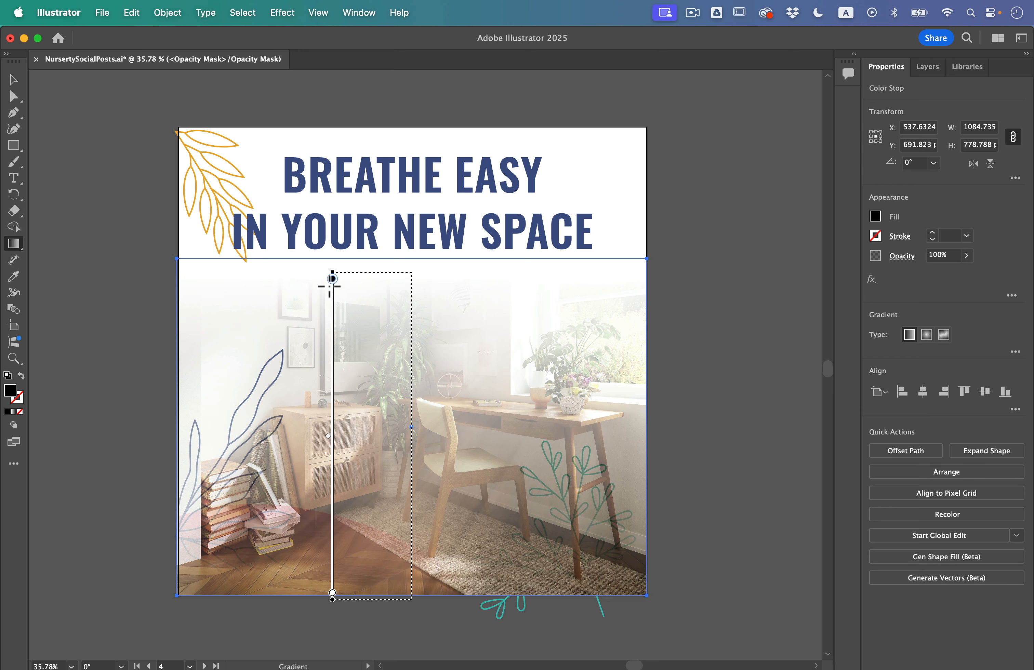
left_click_drag(411, 470, 411, 271)
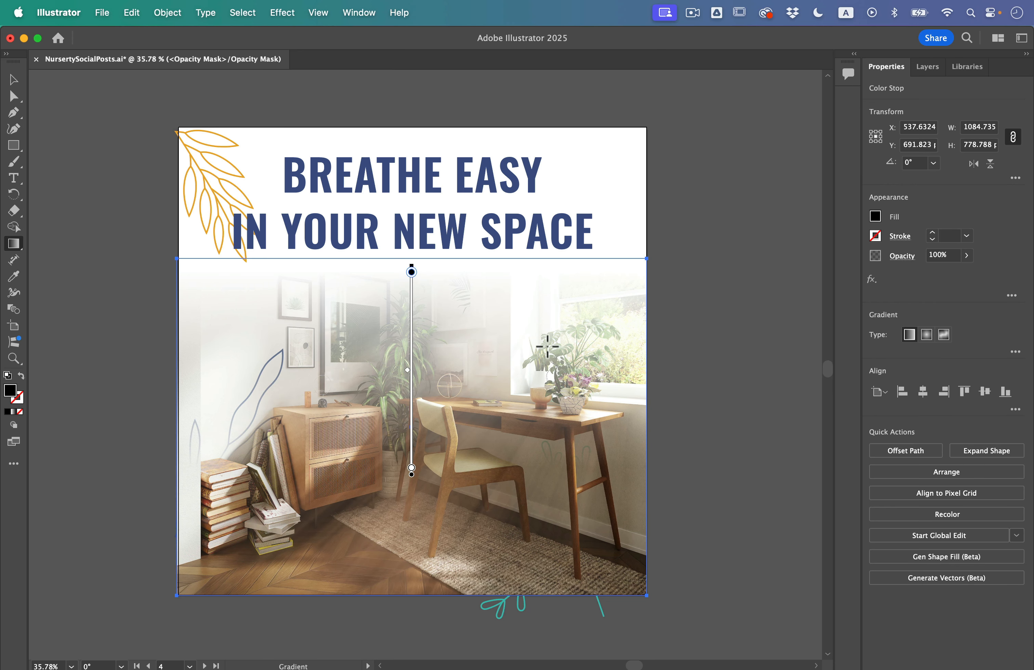
Step: Leave mask editing by activating the room photo, relink it with its opacity mask, and deselect everything
left_click(902, 256)
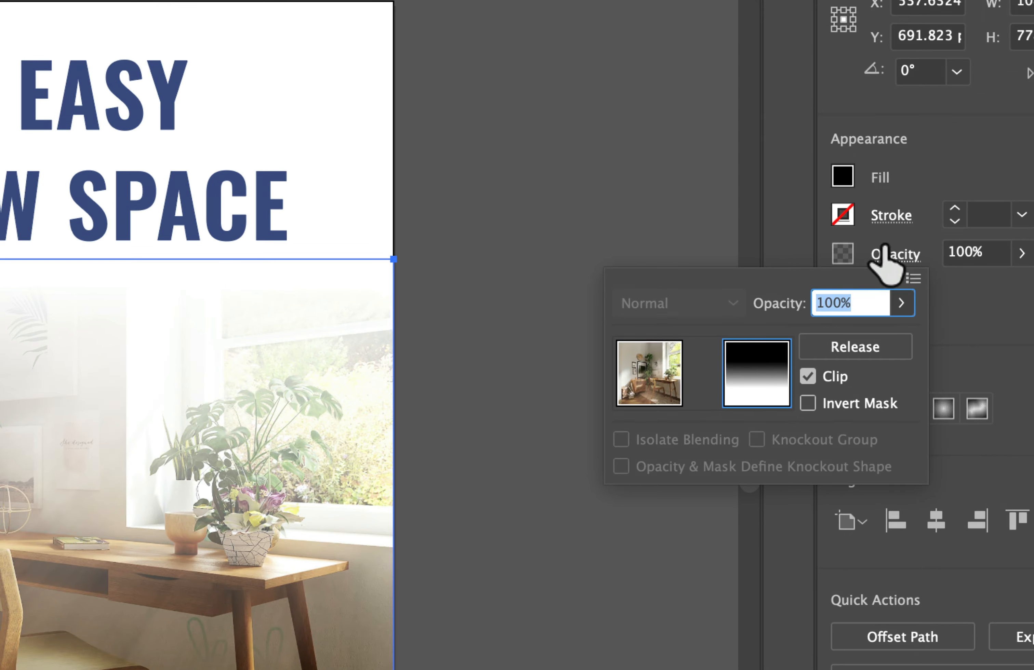
left_click(668, 383)
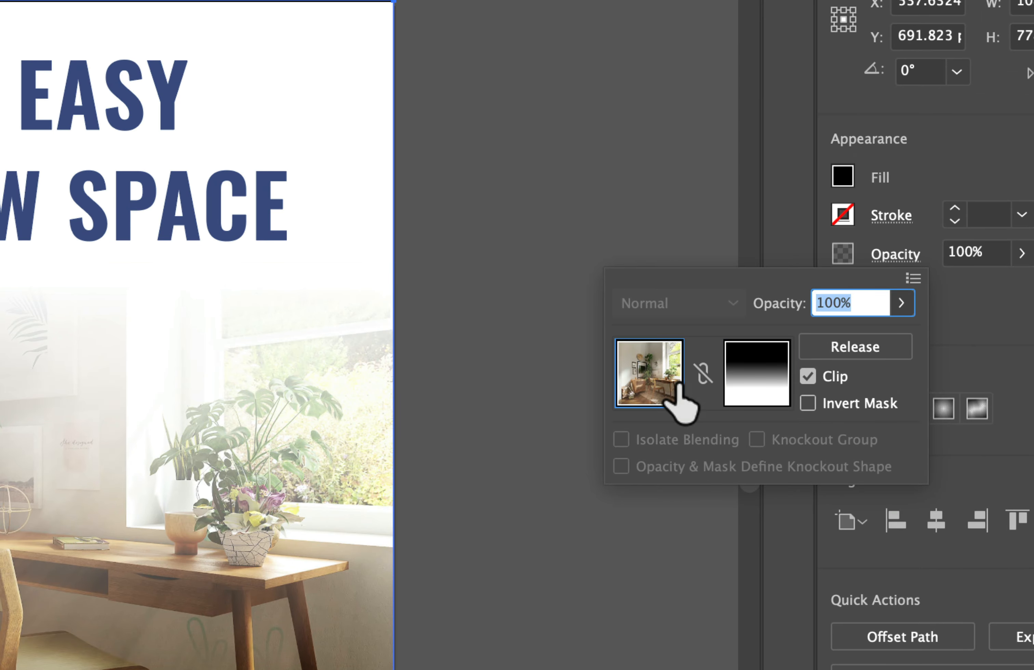
left_click(704, 373)
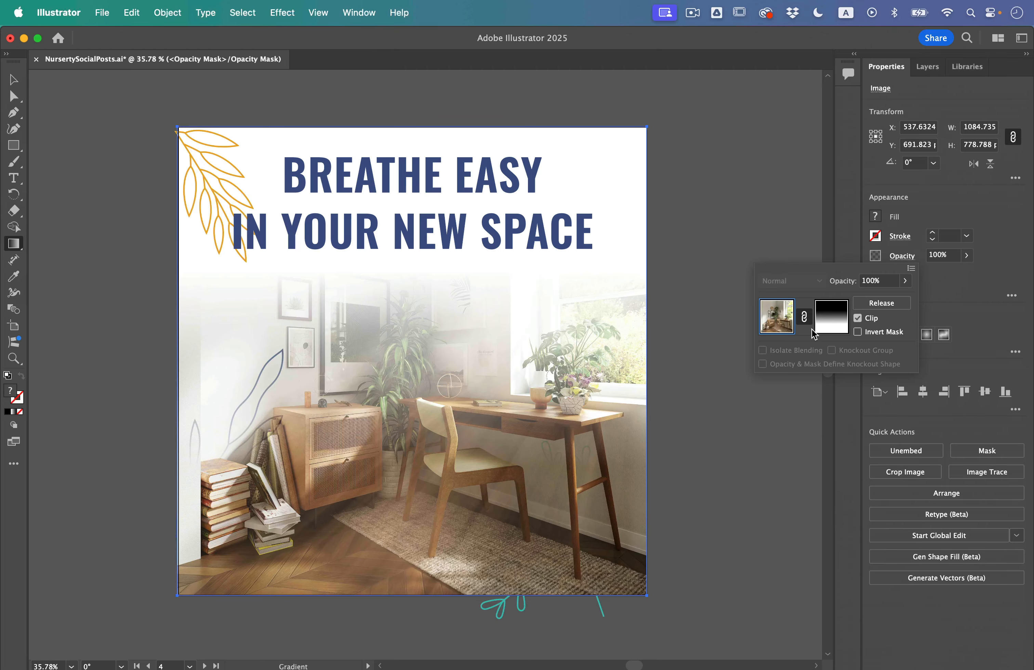
left_click(14, 80)
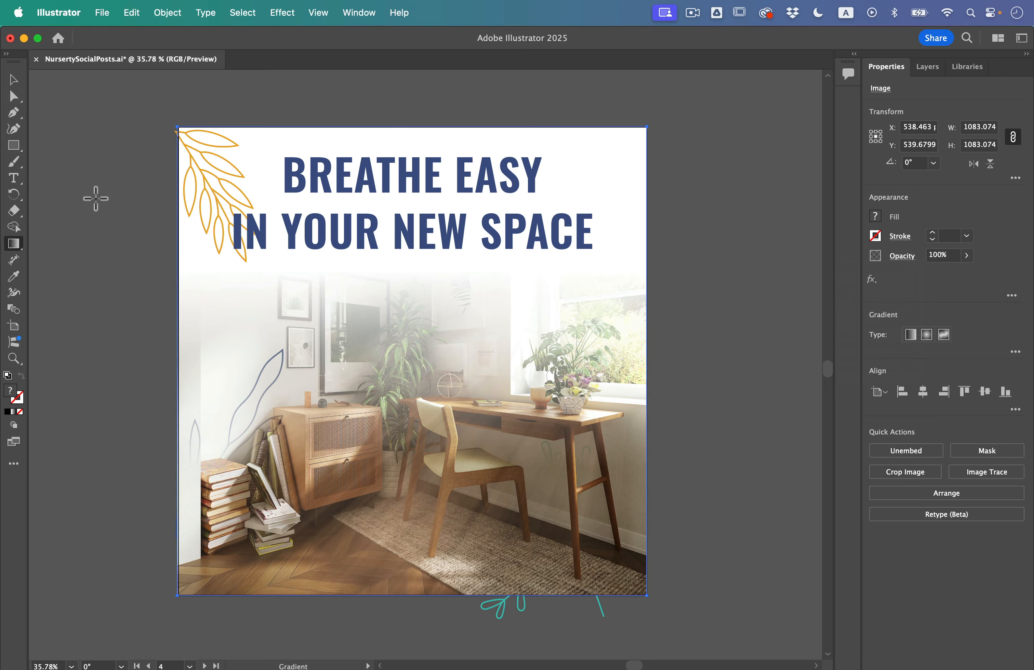
left_click(16, 81)
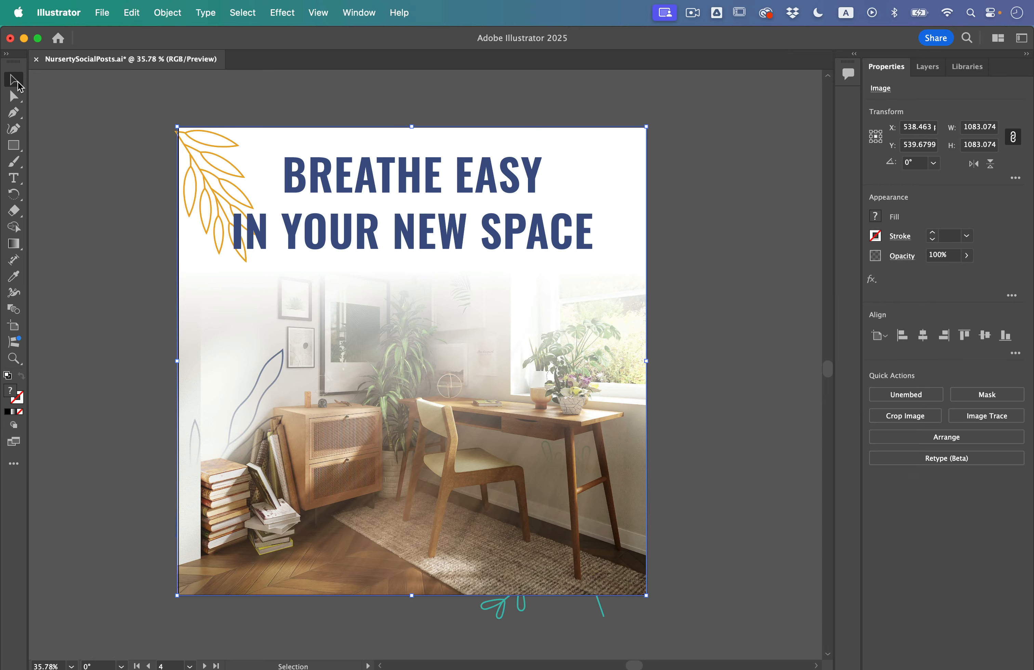
left_click(74, 198)
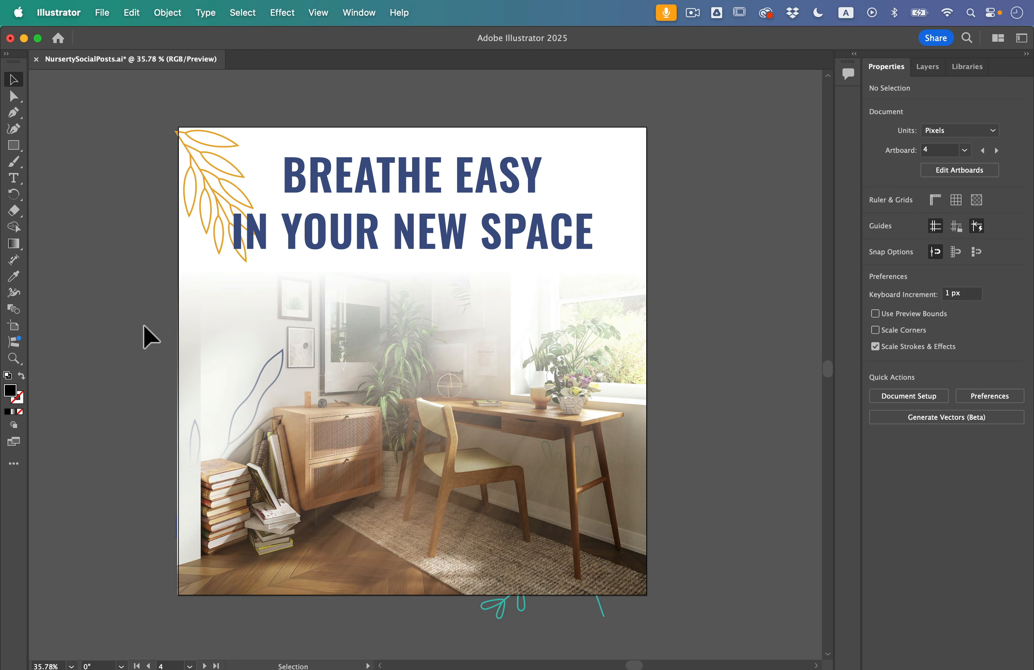
Step: Show all artboards together and save the social posts document
key("super+alt+0")
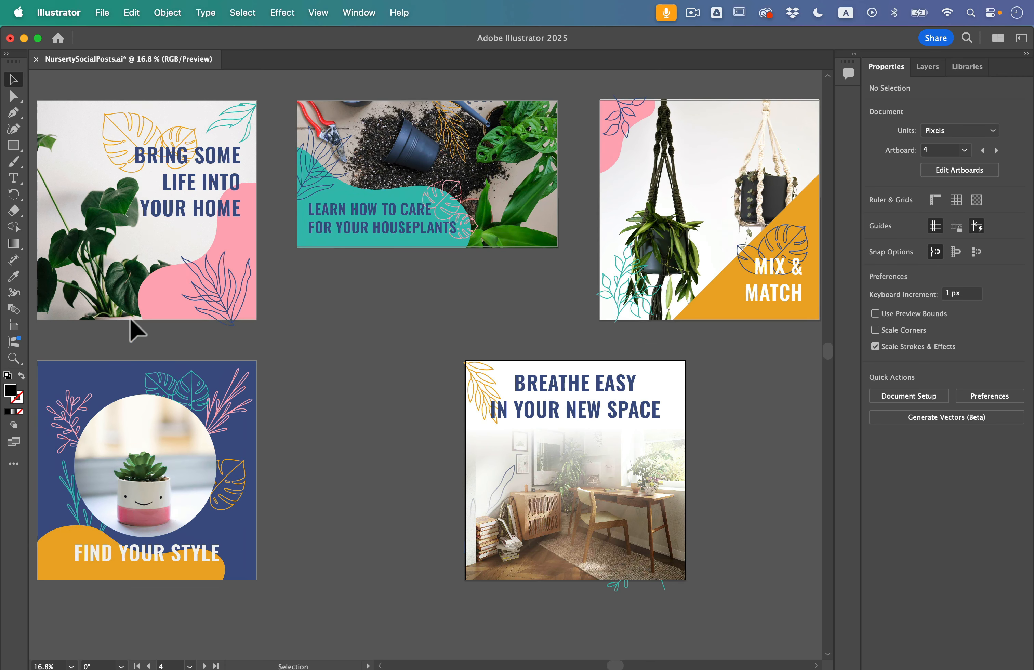
left_click(100, 10)
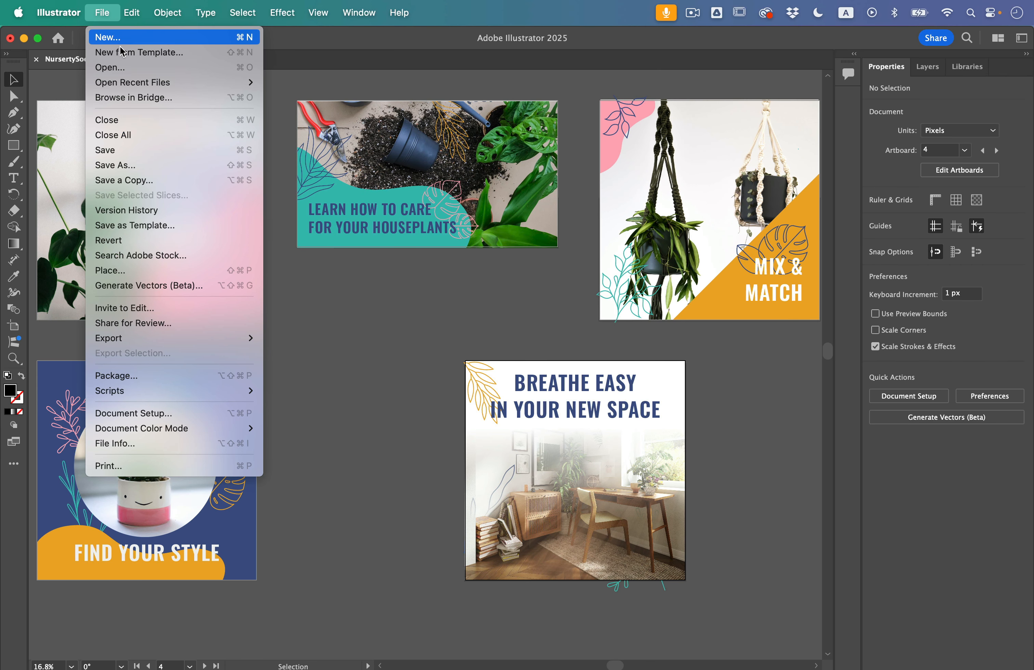
left_click(182, 152)
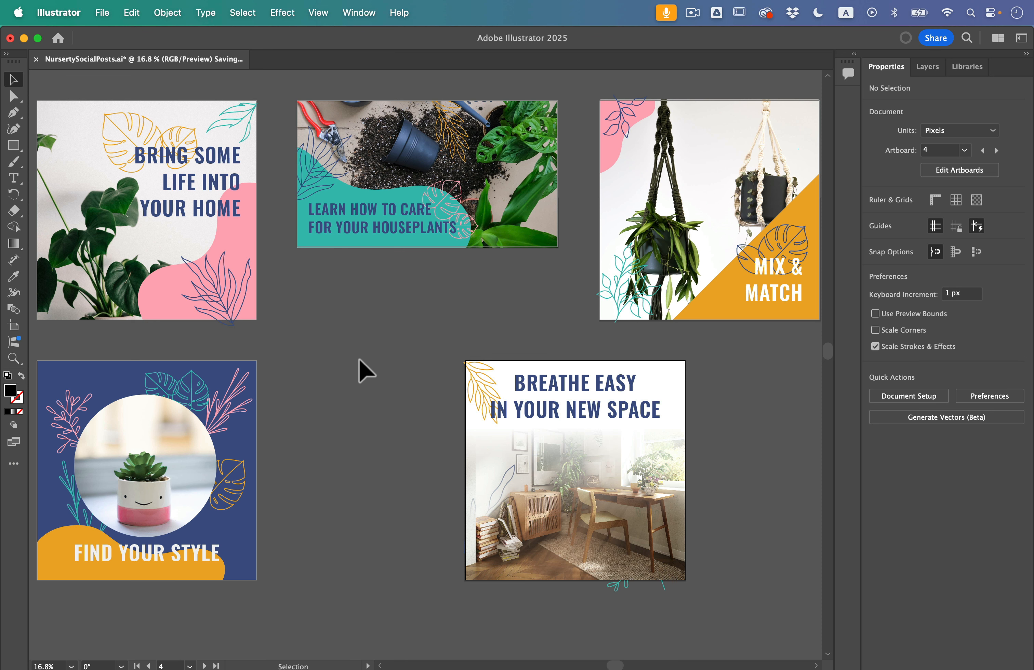